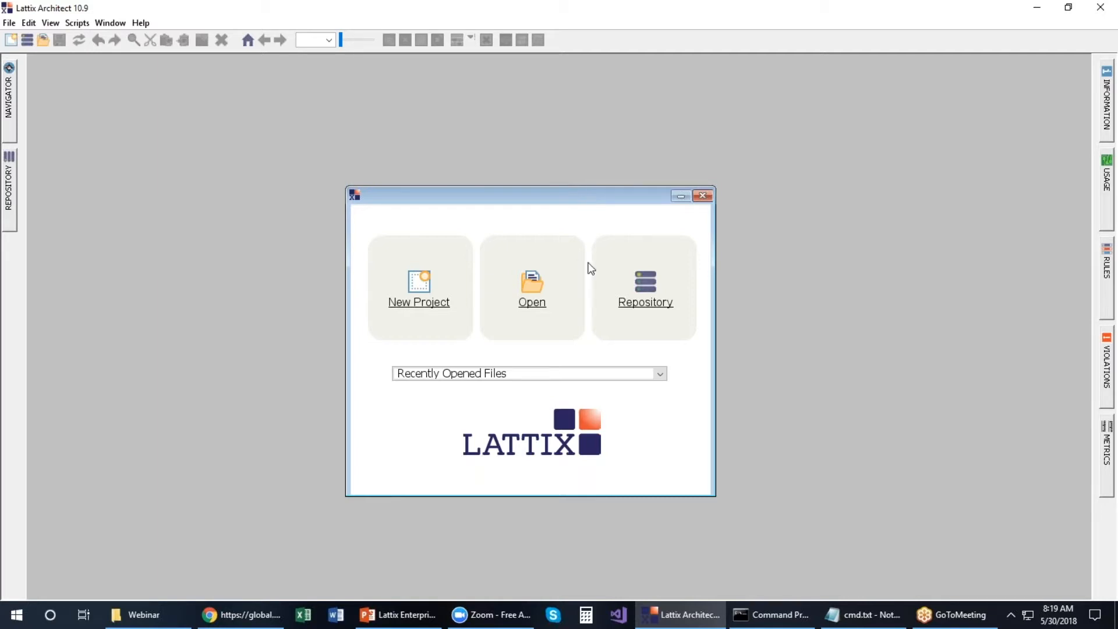
Step: Start a new Lattix Architect project, keeping the All profile, and continue to project setup
{"action": "left_click", "coordinate": [439, 309]}
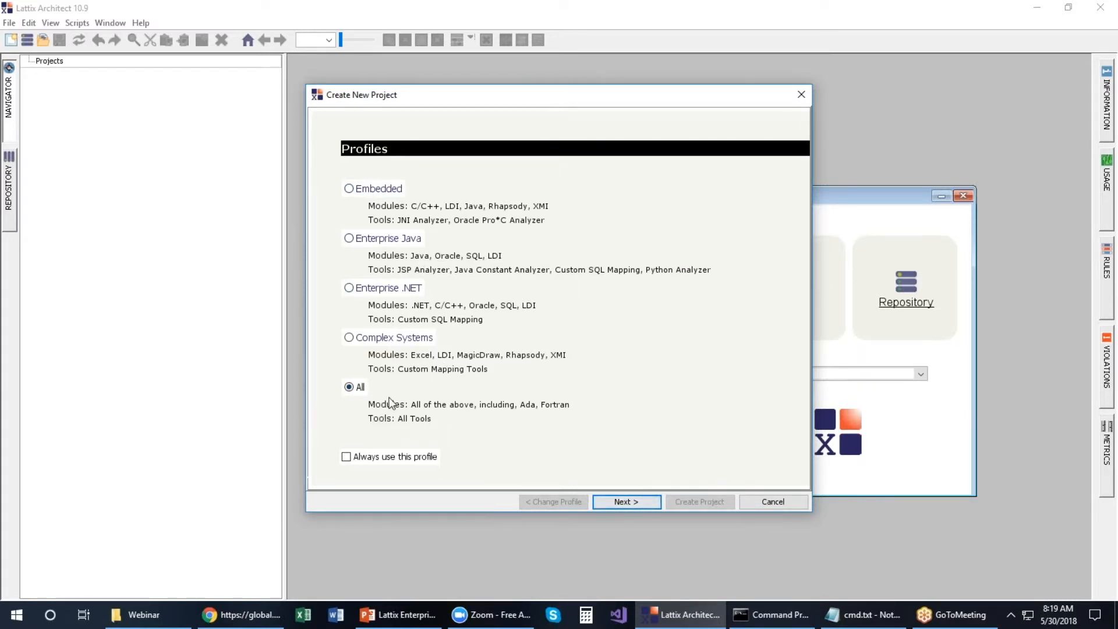
{"action": "left_click", "coordinate": [634, 504]}
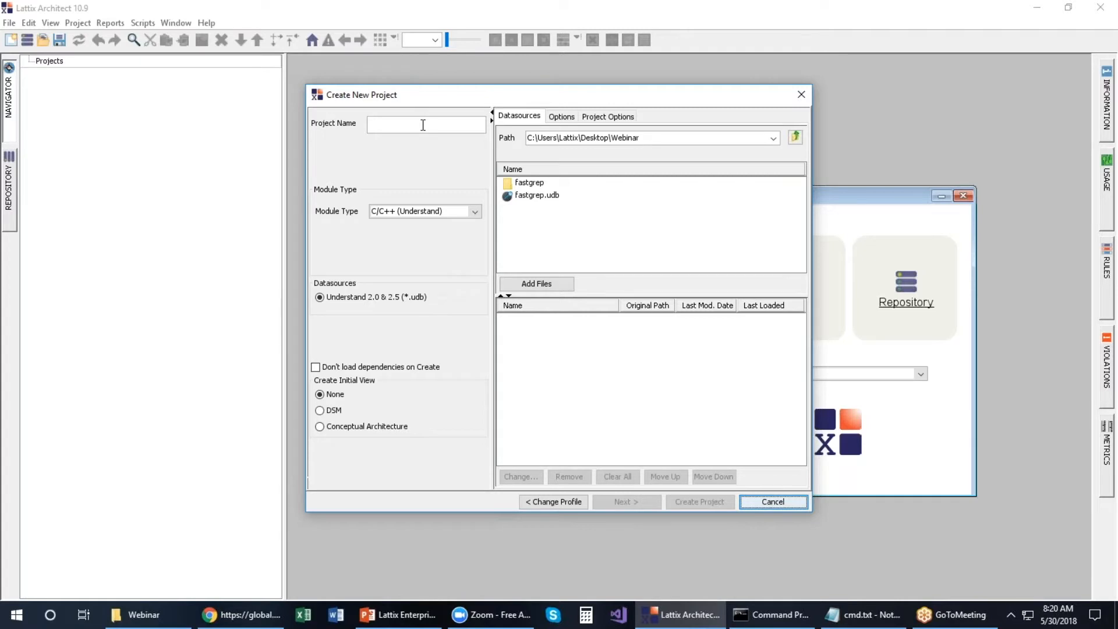
Step: Name the project fastgrep, keep module type C/C++ (Understand), and add fastgrep.udb as datasource
{"action": "left_click", "coordinate": [533, 195]}
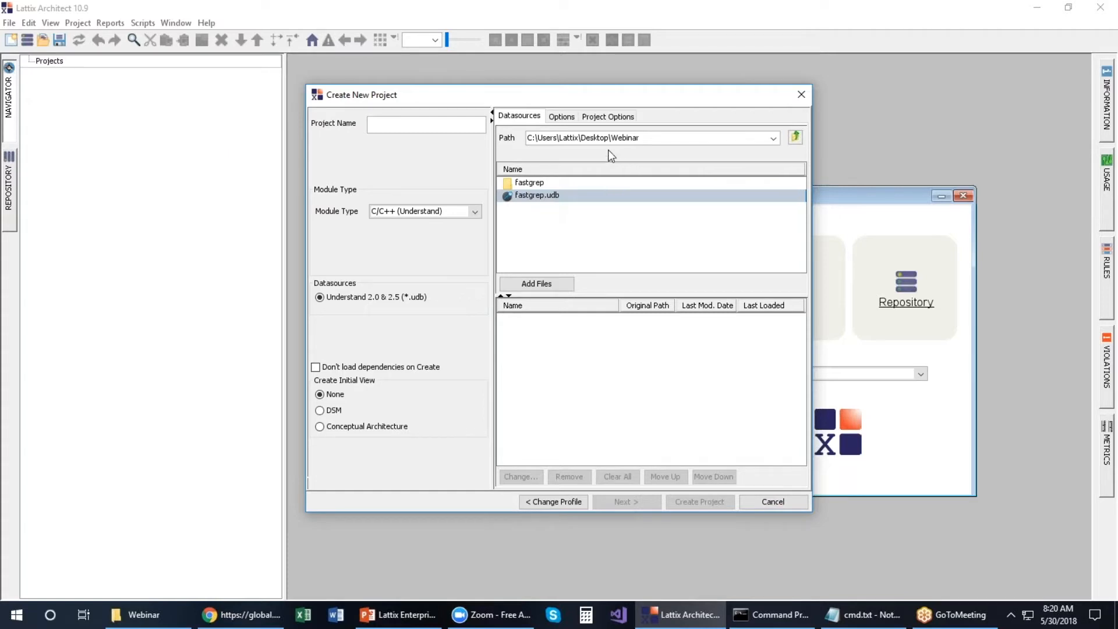
{"action": "left_click", "coordinate": [441, 125]}
{"action": "type", "text": "fastgrep"}
{"action": "left_click", "coordinate": [478, 211]}
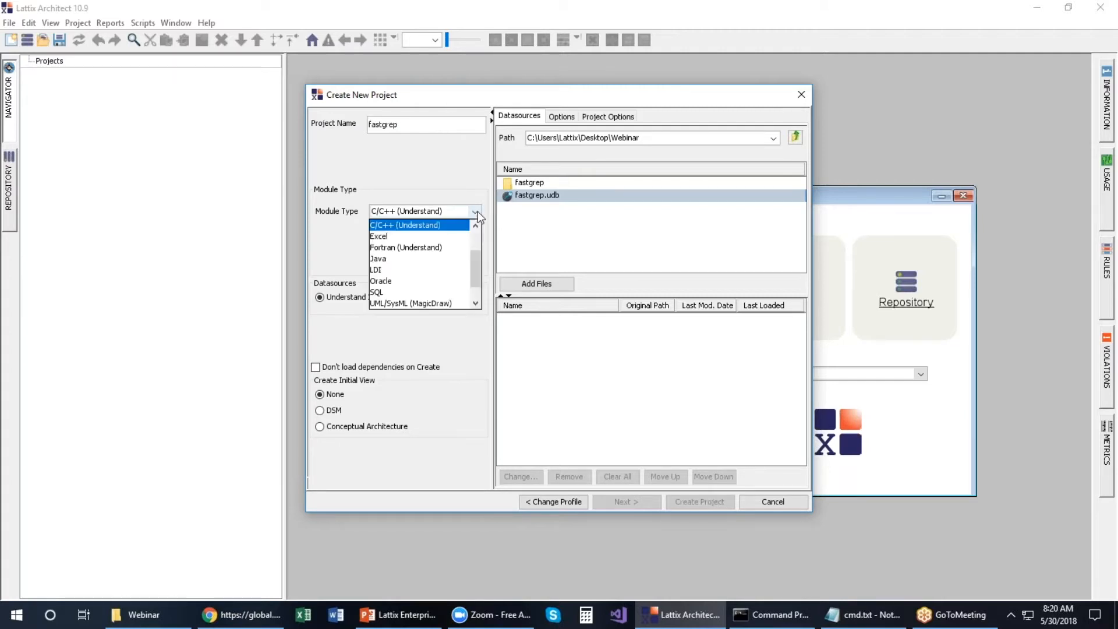
{"action": "mouse_move", "coordinate": [478, 275]}
{"action": "left_mouse_down"}
{"action": "mouse_move", "coordinate": [482, 253]}
{"action": "mouse_move", "coordinate": [483, 266]}
{"action": "left_mouse_up"}
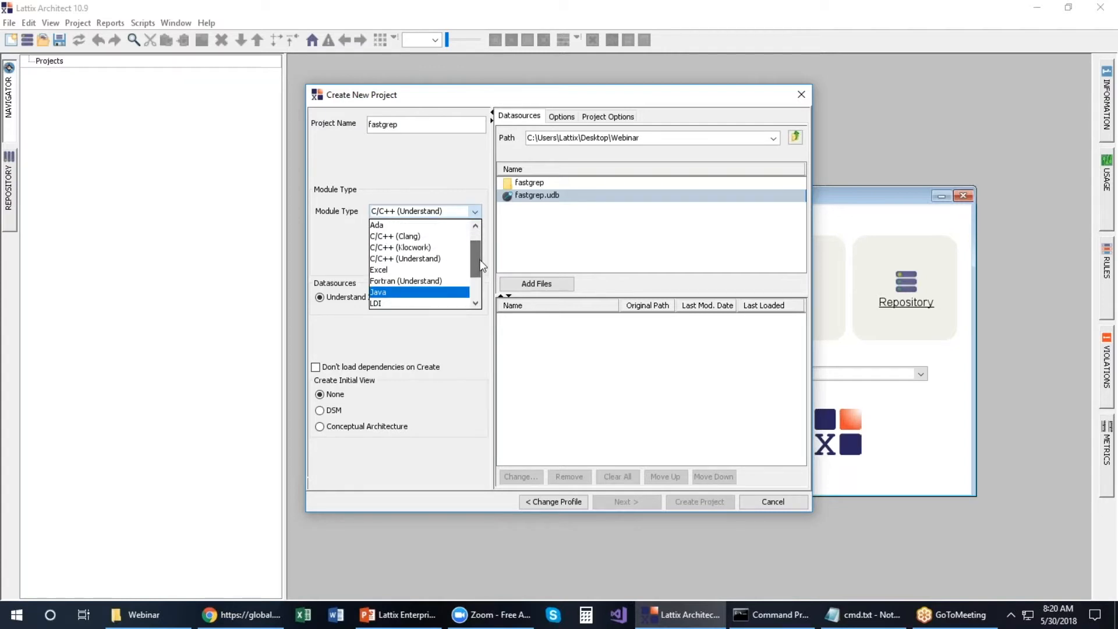
{"action": "left_click", "coordinate": [448, 259]}
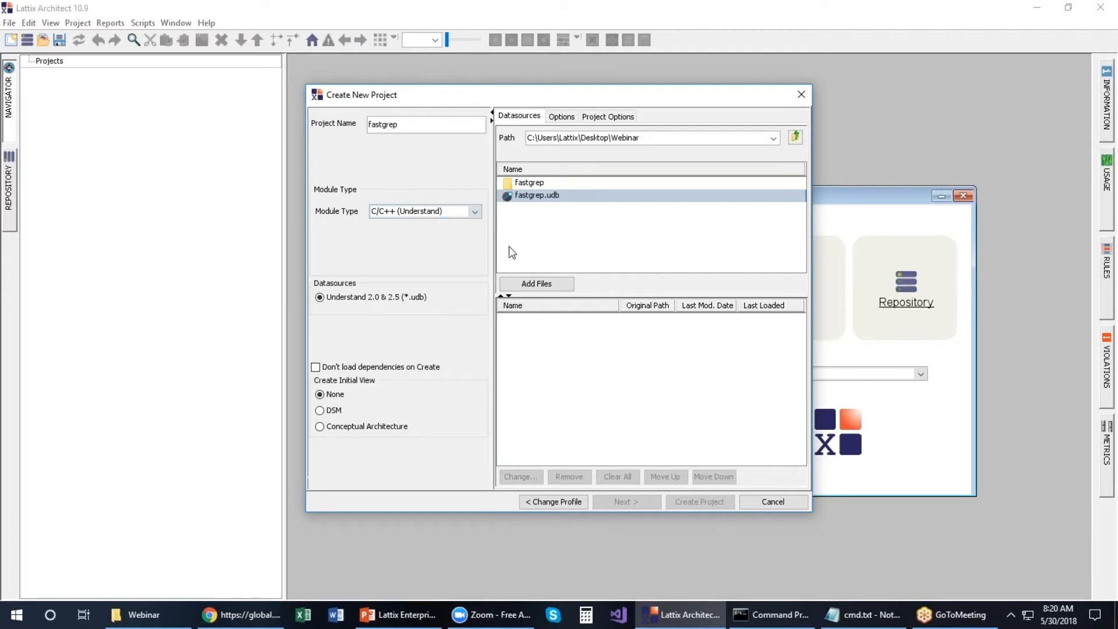
{"action": "double_click", "coordinate": [541, 195]}
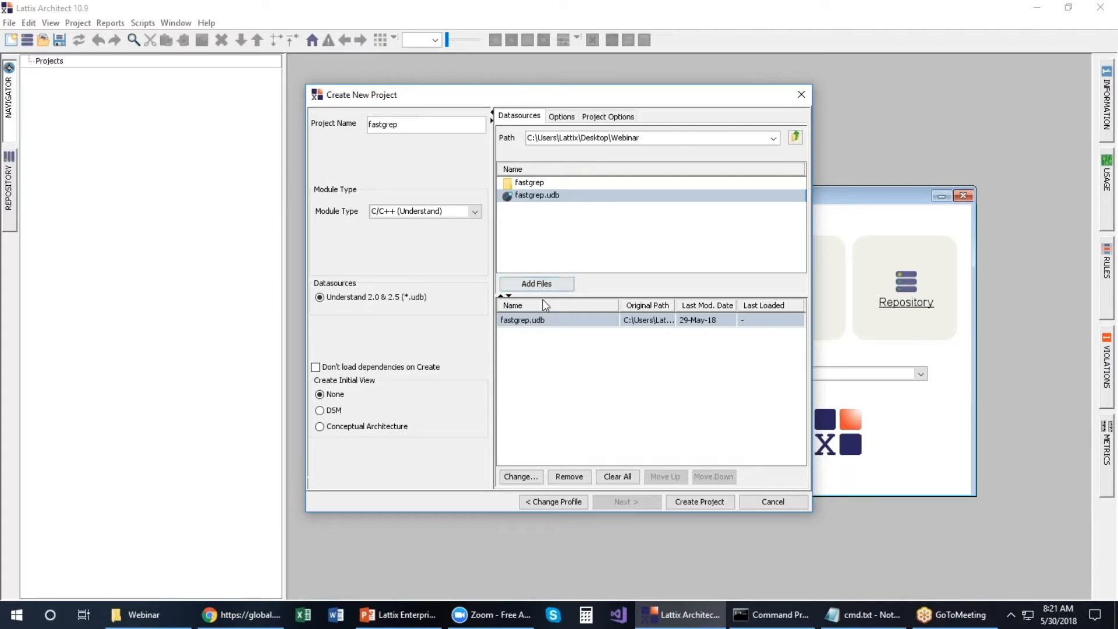
Step: Create the fastgrep project and open a new dependency structure matrix of its 9 files
{"action": "left_click", "coordinate": [719, 501]}
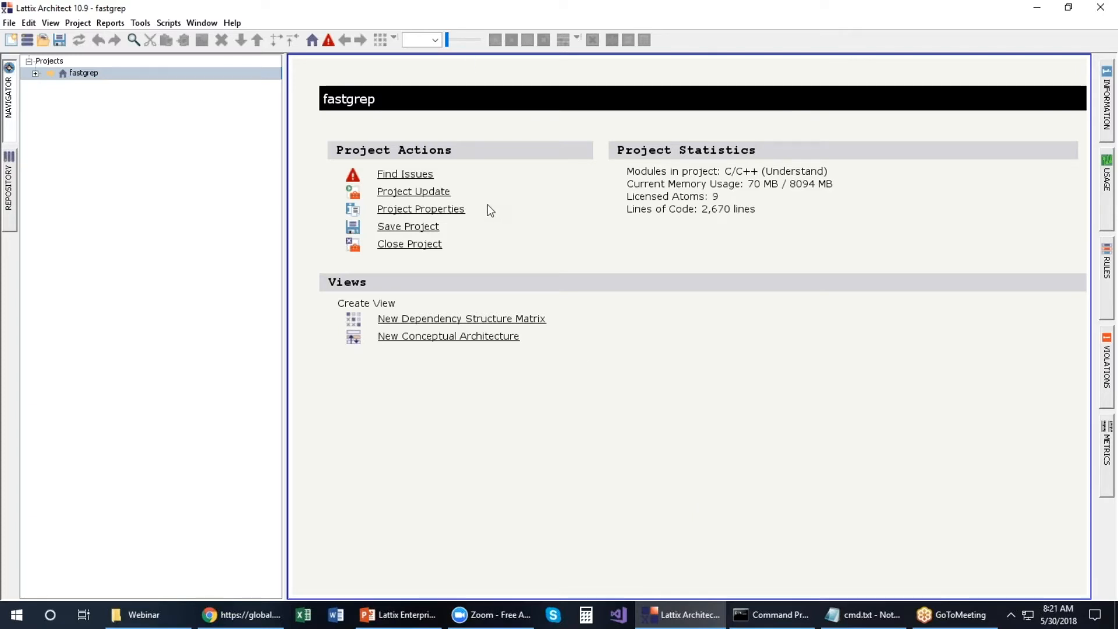
{"action": "left_click", "coordinate": [528, 321]}
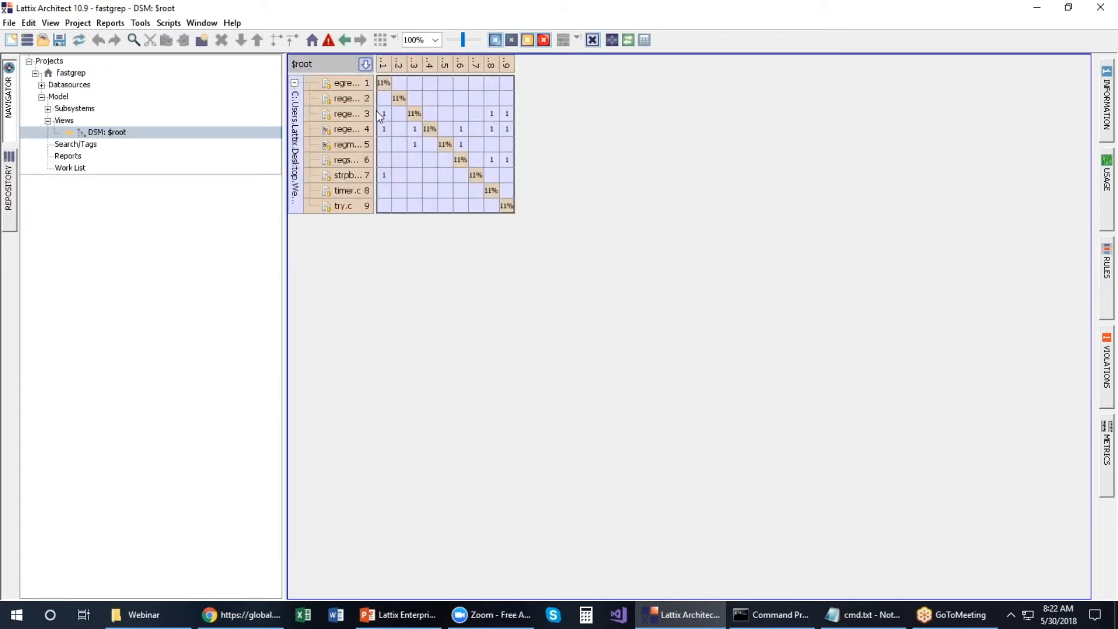
Step: Widen the matrix headers and show Information for egrep.c's dependency on regexp.c (strength 1)
{"action": "left_click_drag", "start_coordinate": [373, 111], "coordinate": [466, 117]}
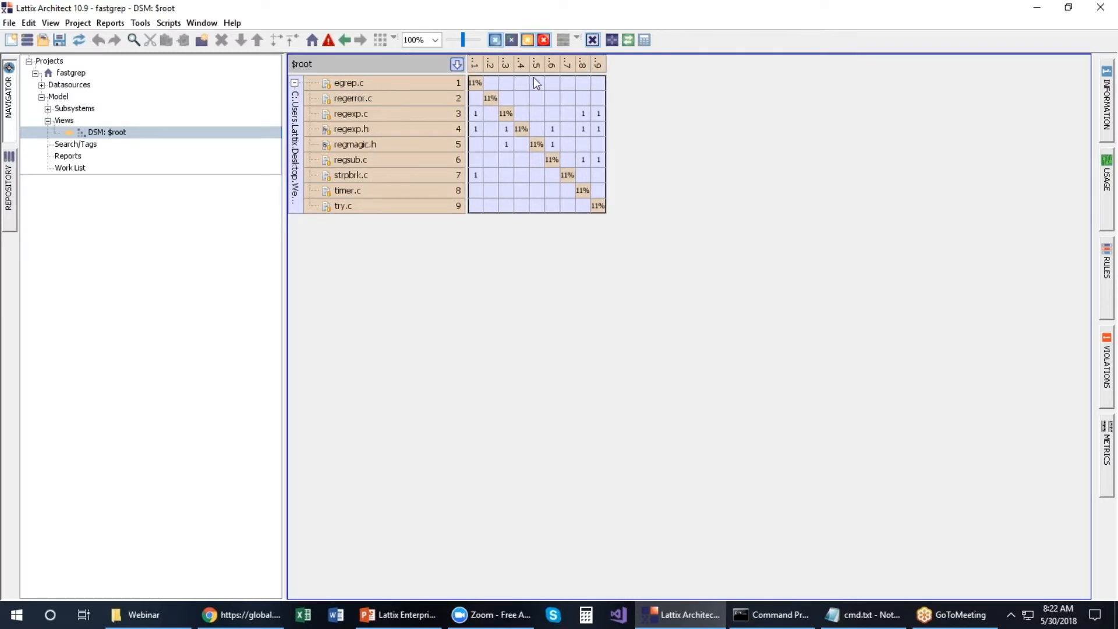
{"action": "left_click_drag", "start_coordinate": [416, 75], "coordinate": [421, 135]}
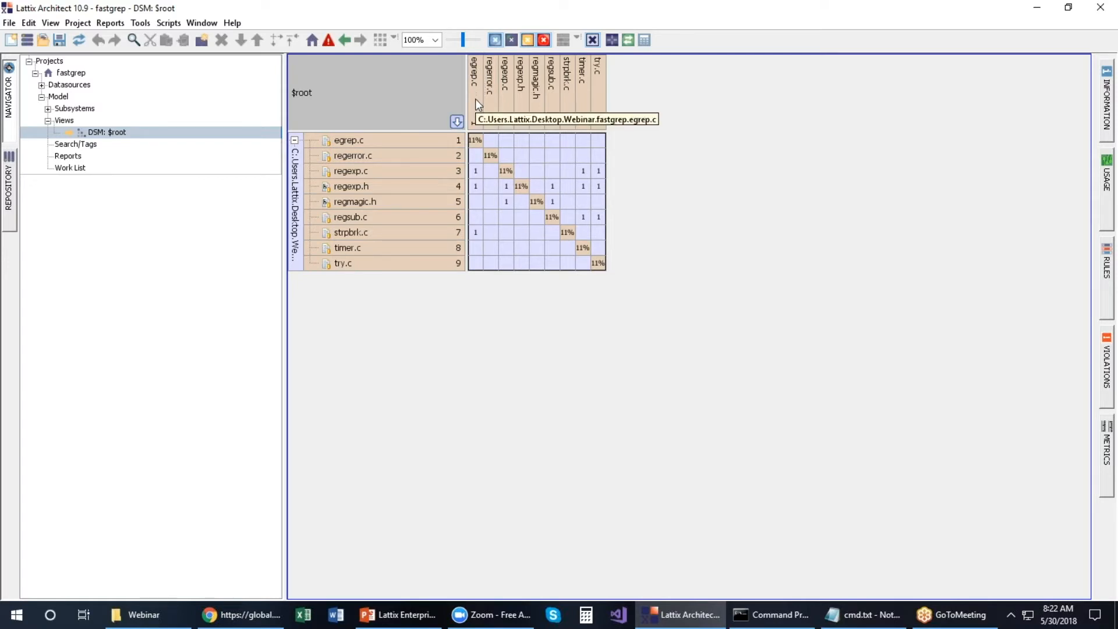
{"action": "mouse_move", "coordinate": [480, 177]}
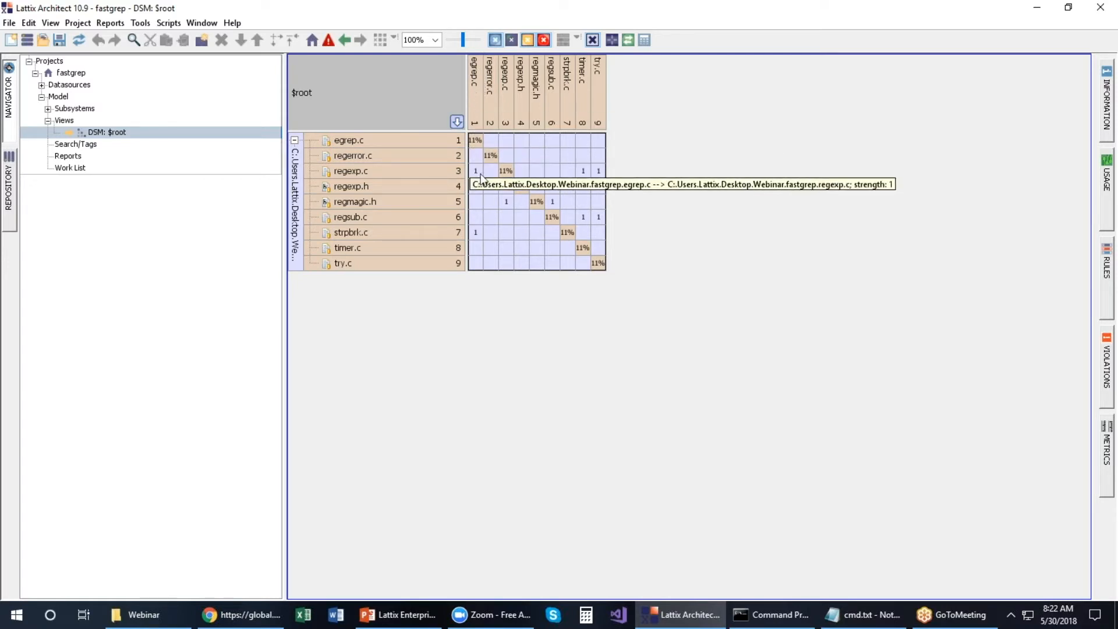
{"action": "left_click", "coordinate": [479, 175]}
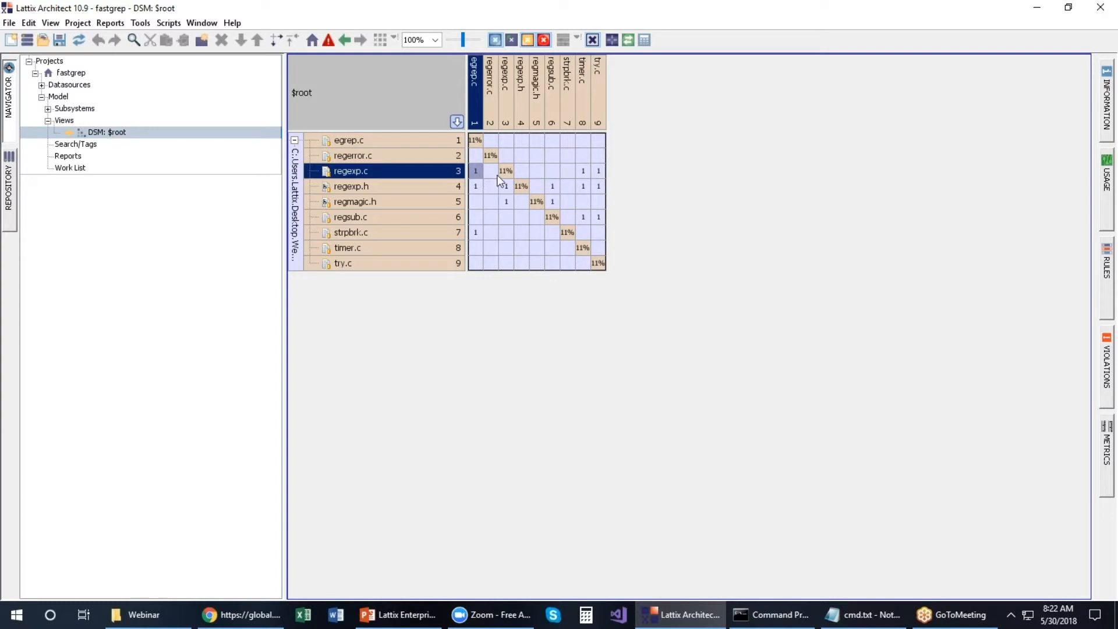
{"action": "left_click", "coordinate": [1107, 105]}
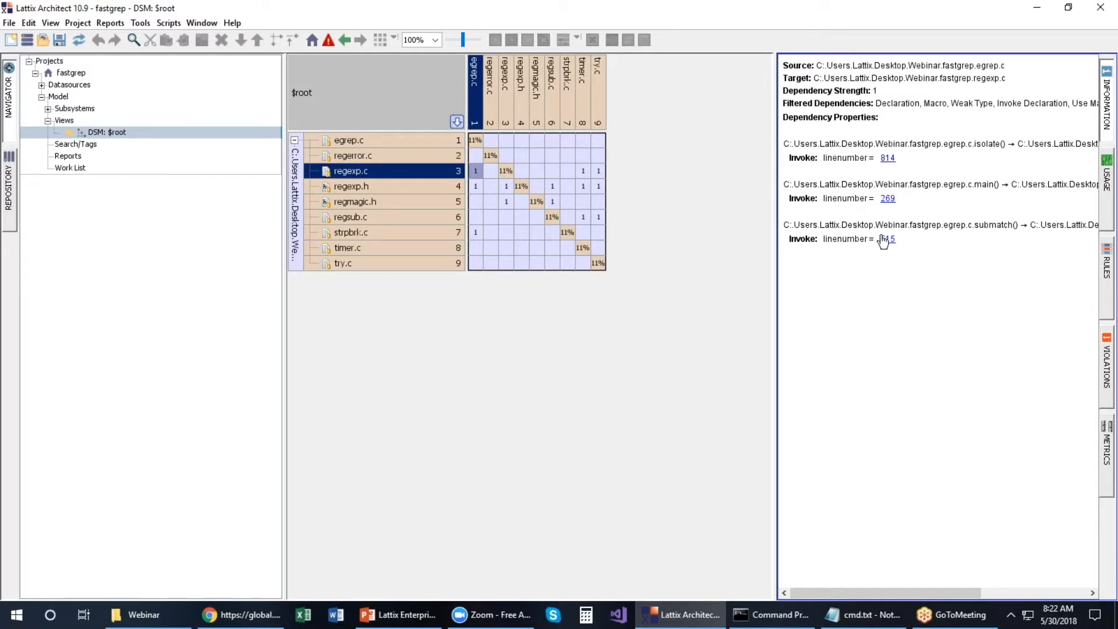
Step: Select the regexp.c → regexp.h cell and show its Usage, strength 1
{"action": "left_click", "coordinate": [509, 185]}
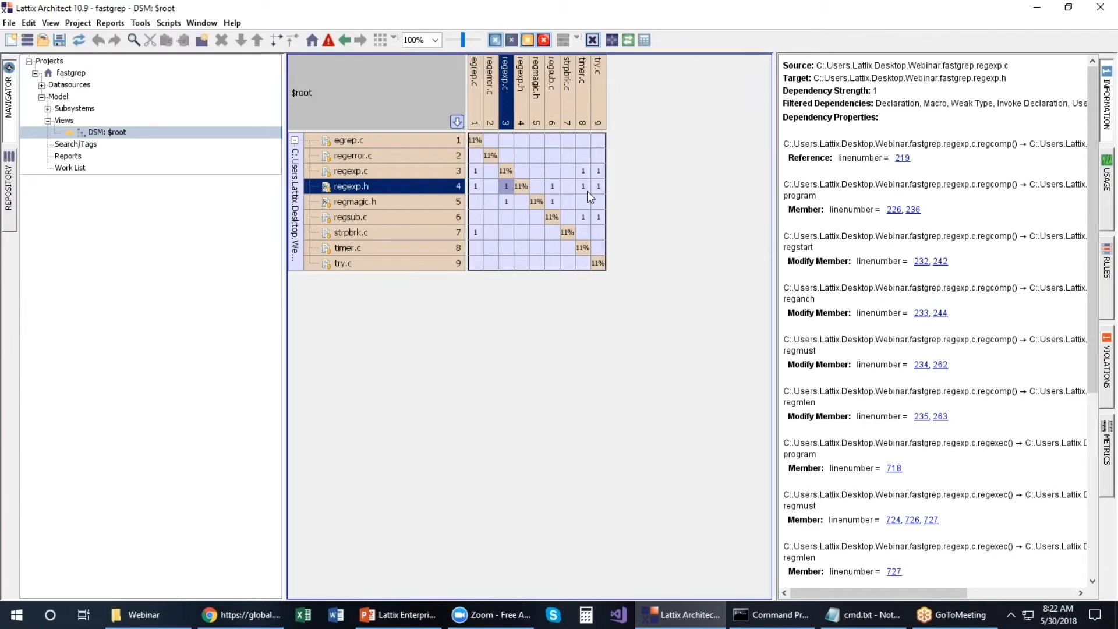
{"action": "scroll", "coordinate": [970, 200], "scroll_direction": "down", "scroll_amount": 3}
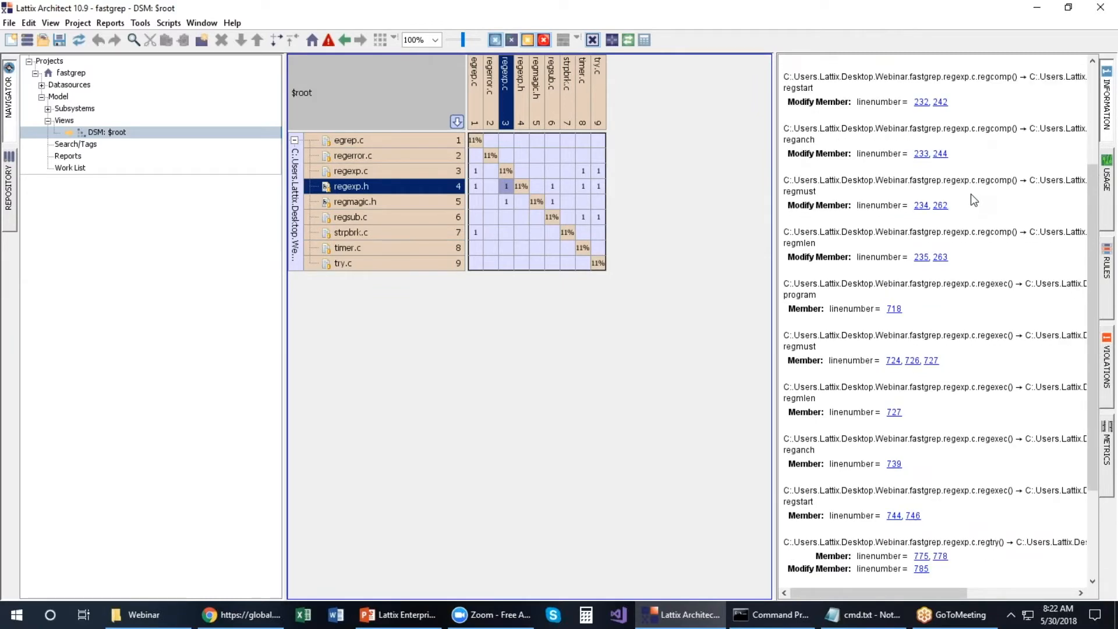
{"action": "scroll", "coordinate": [971, 200], "scroll_direction": "up", "scroll_amount": 1}
{"action": "scroll", "coordinate": [971, 194], "scroll_direction": "up", "scroll_amount": 3}
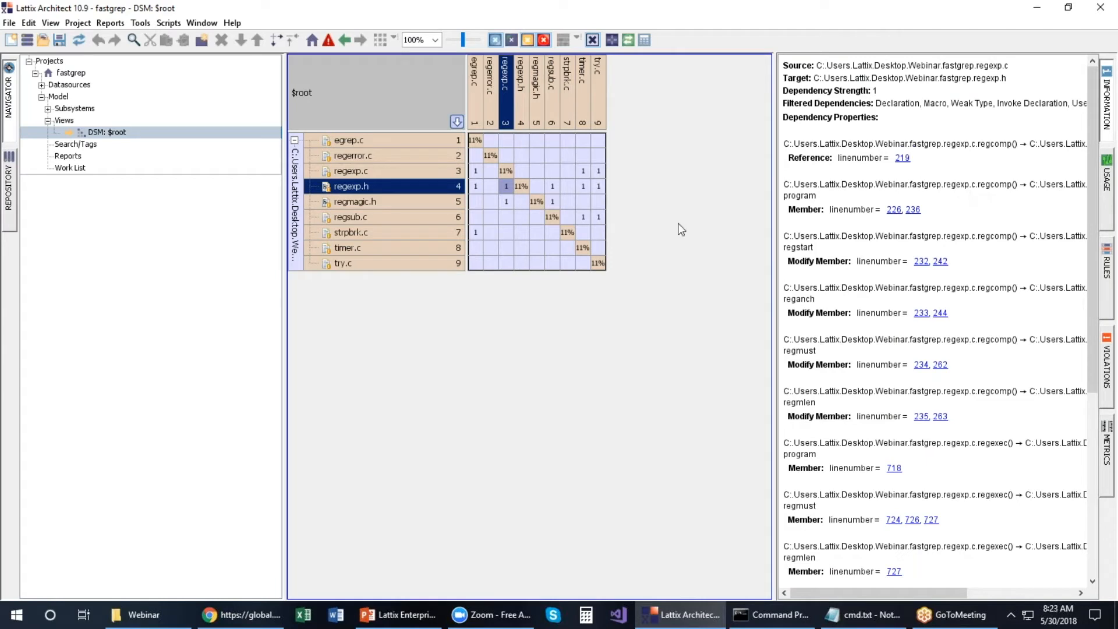
{"action": "mouse_move", "coordinate": [555, 187]}
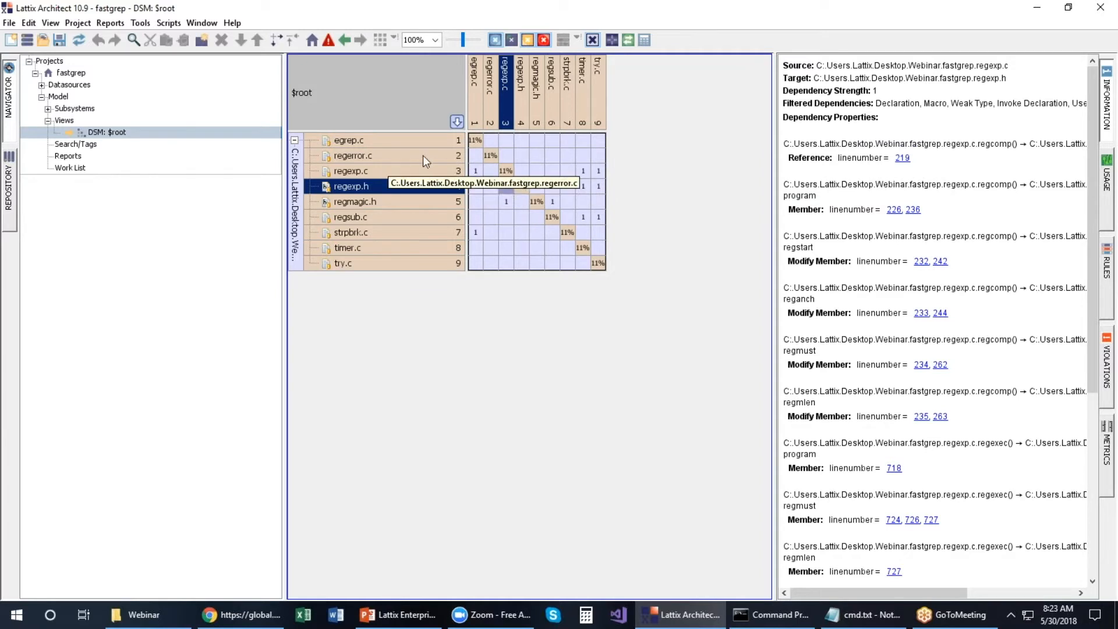
{"action": "left_click", "coordinate": [1108, 177]}
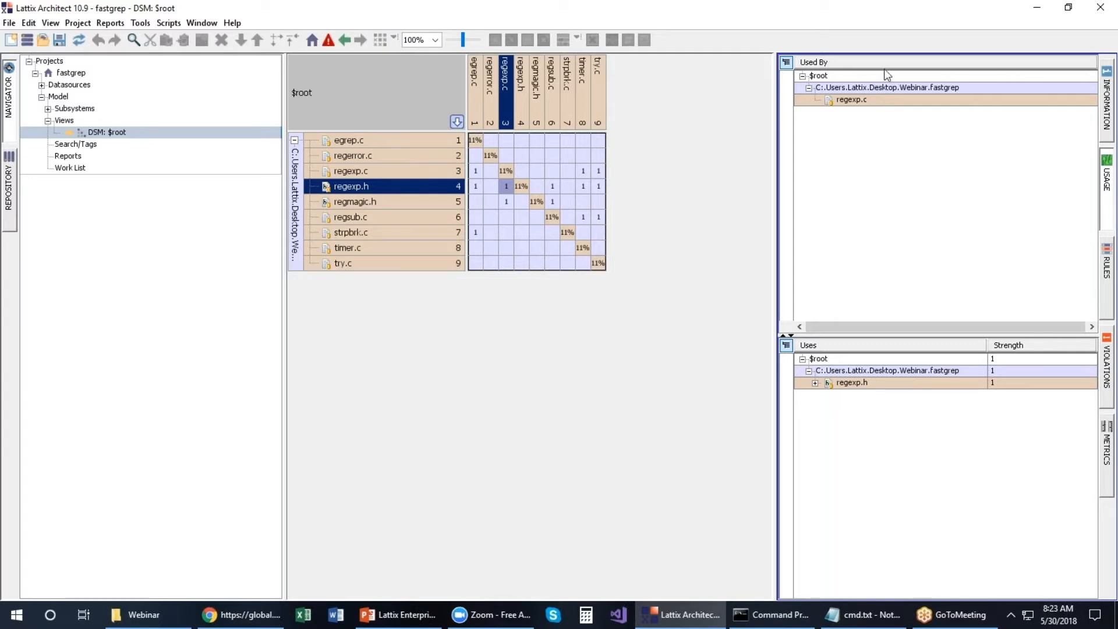
Step: Expand regexp.h in the Uses tree, then clear the selection to show whole-project usage (Externals 81)
{"action": "left_click", "coordinate": [815, 383]}
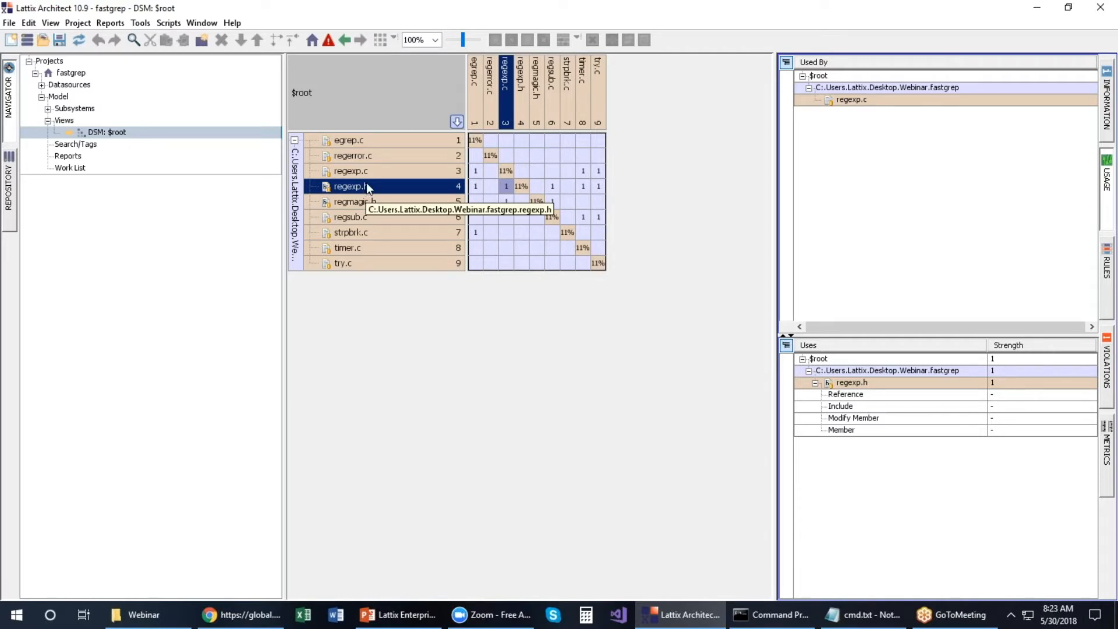
{"action": "left_click", "coordinate": [388, 107]}
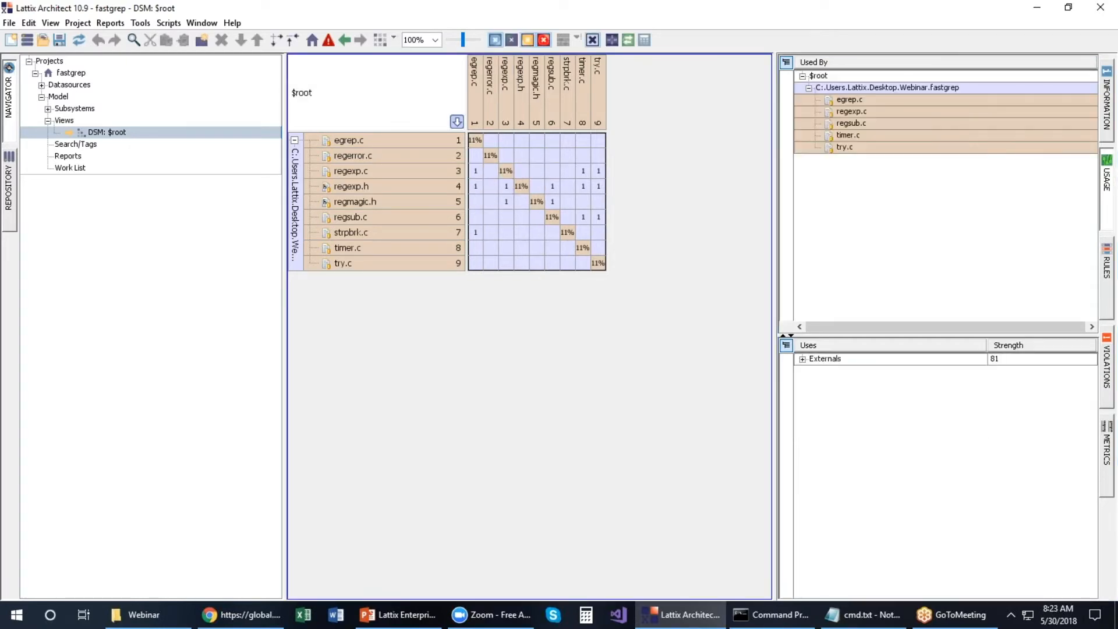
Step: Expand the matrix to members and trace regsub.c's regexp.h use to the include and regexp{} fields
{"action": "right_click", "coordinate": [388, 107]}
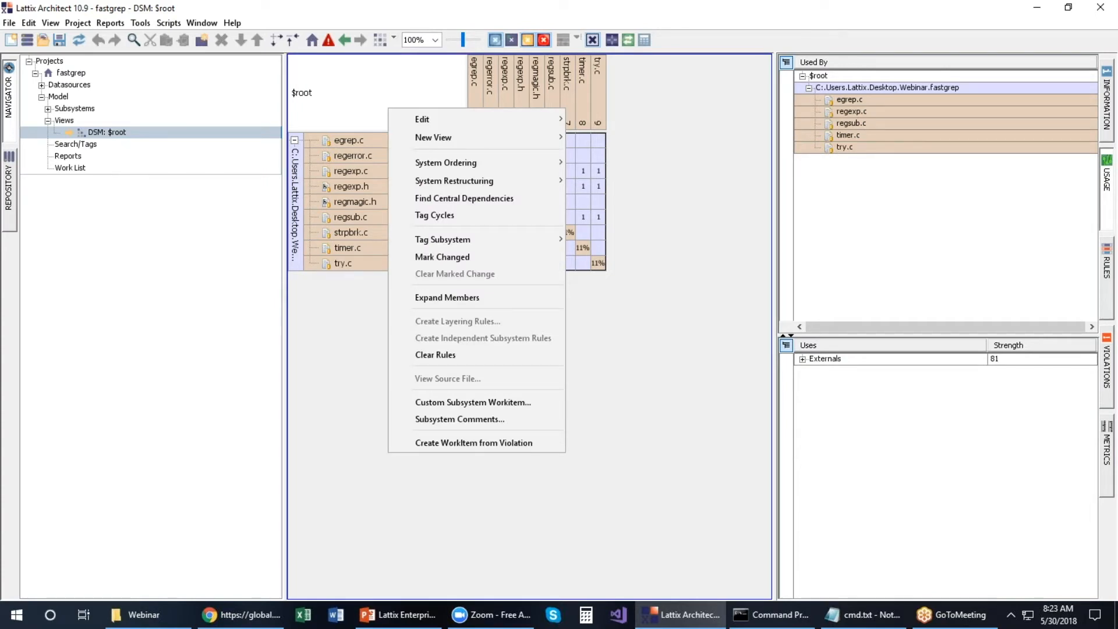
{"action": "left_click", "coordinate": [420, 298]}
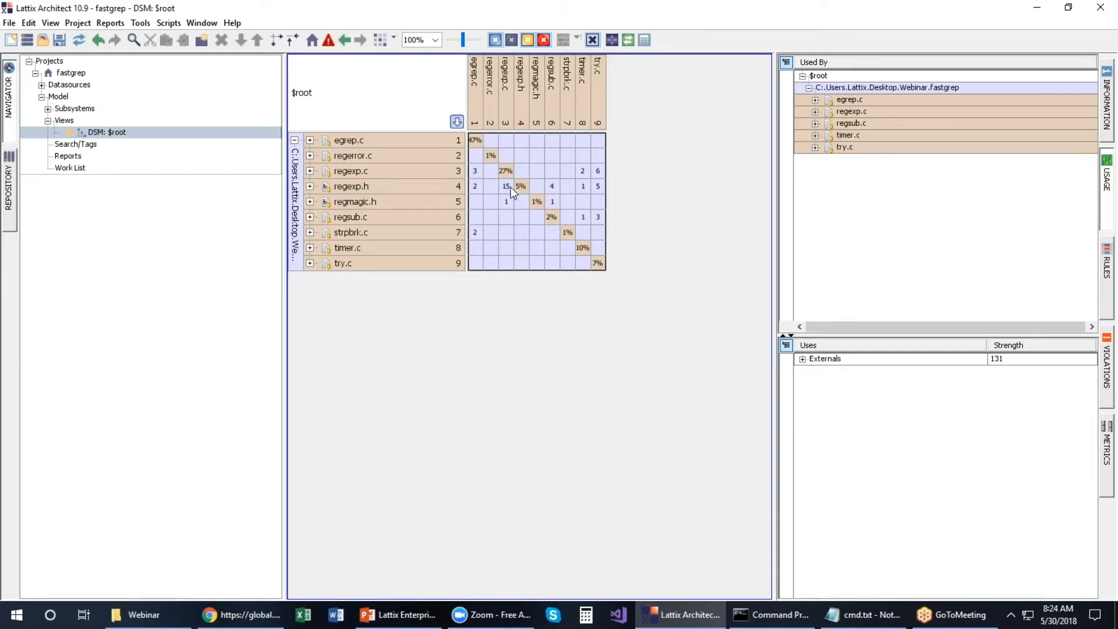
{"action": "left_click", "coordinate": [554, 187]}
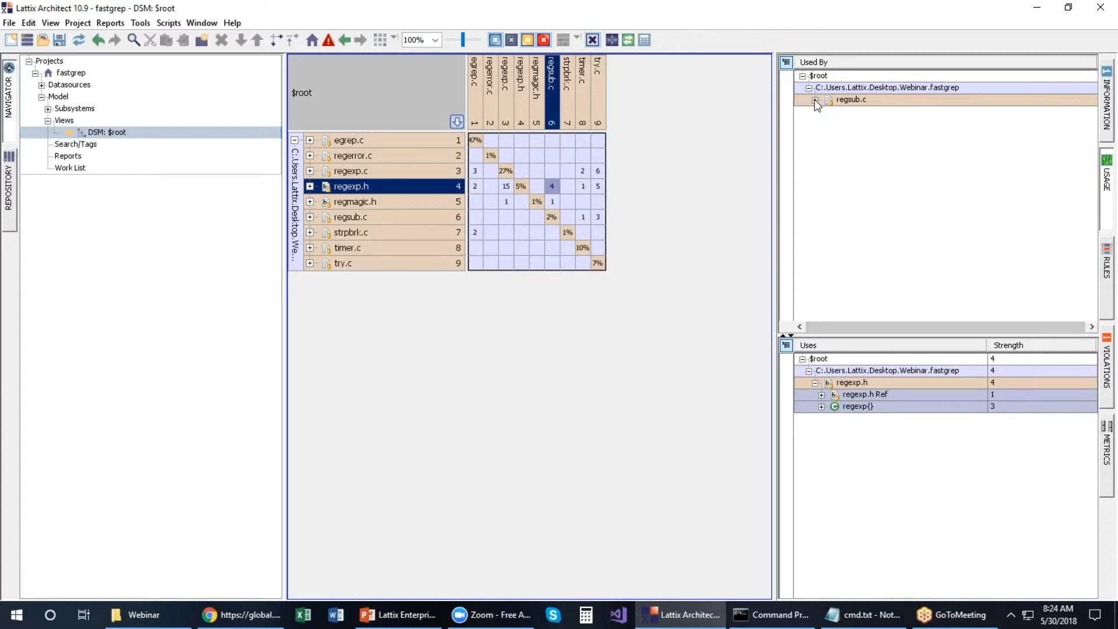
{"action": "left_click", "coordinate": [815, 100]}
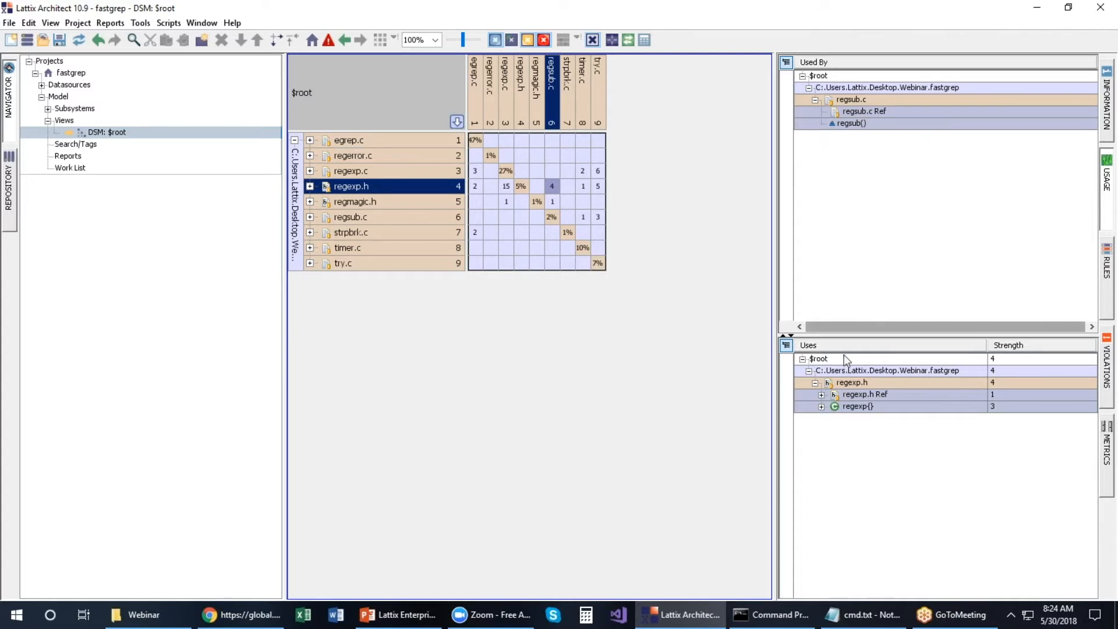
{"action": "left_click", "coordinate": [821, 394]}
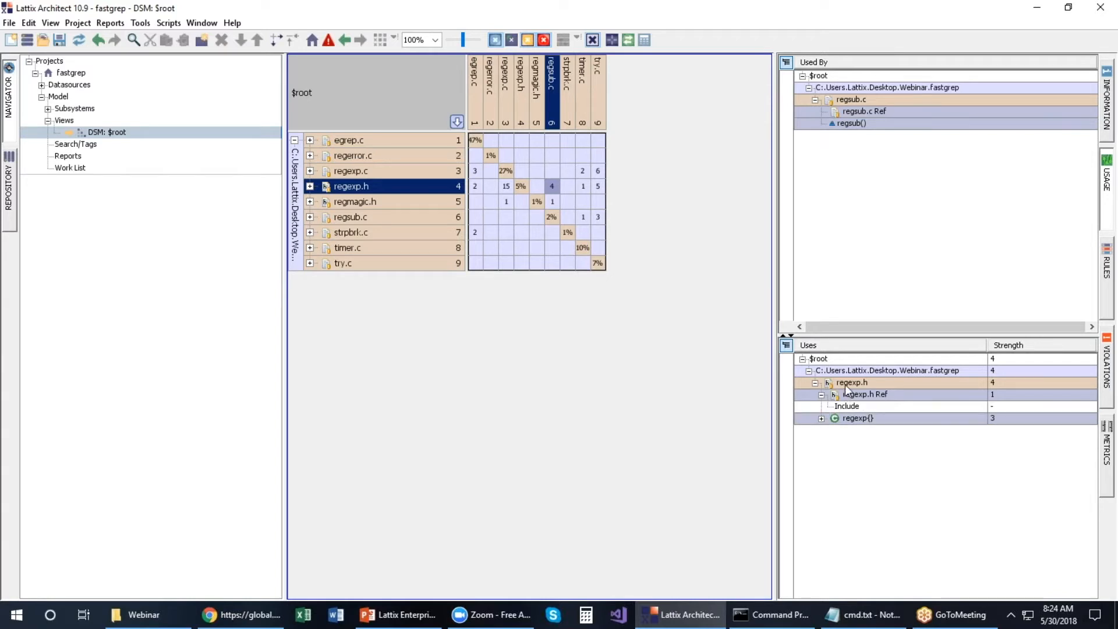
{"action": "left_click", "coordinate": [821, 419]}
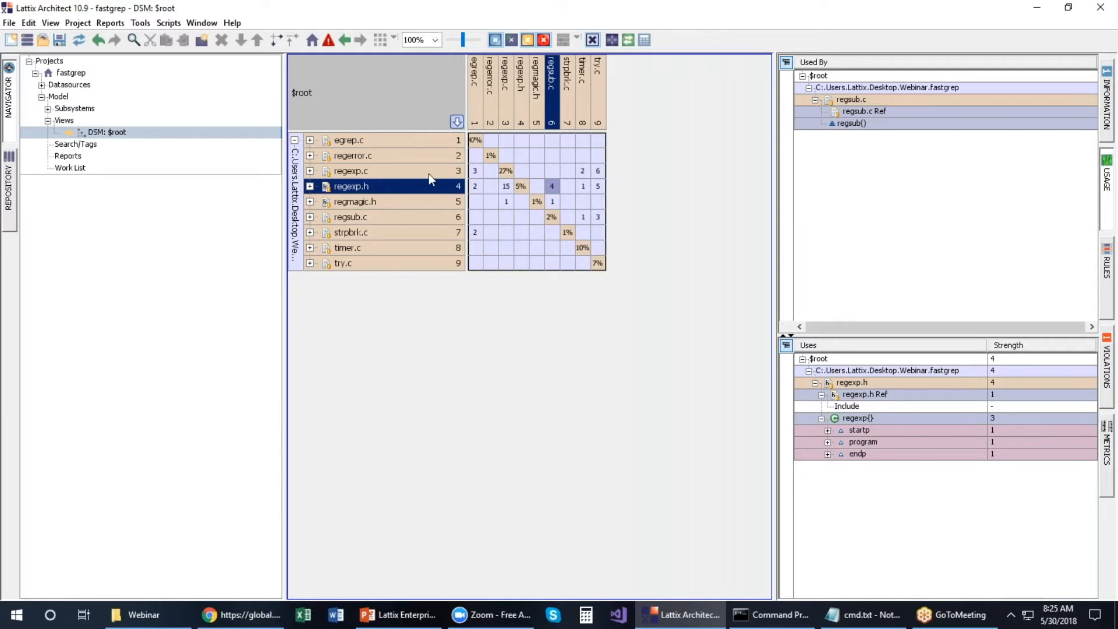
Step: Check actions for timer.c's dependency on regsub.c without choosing one, then clear the regsub.c selection
{"action": "right_click", "coordinate": [583, 217]}
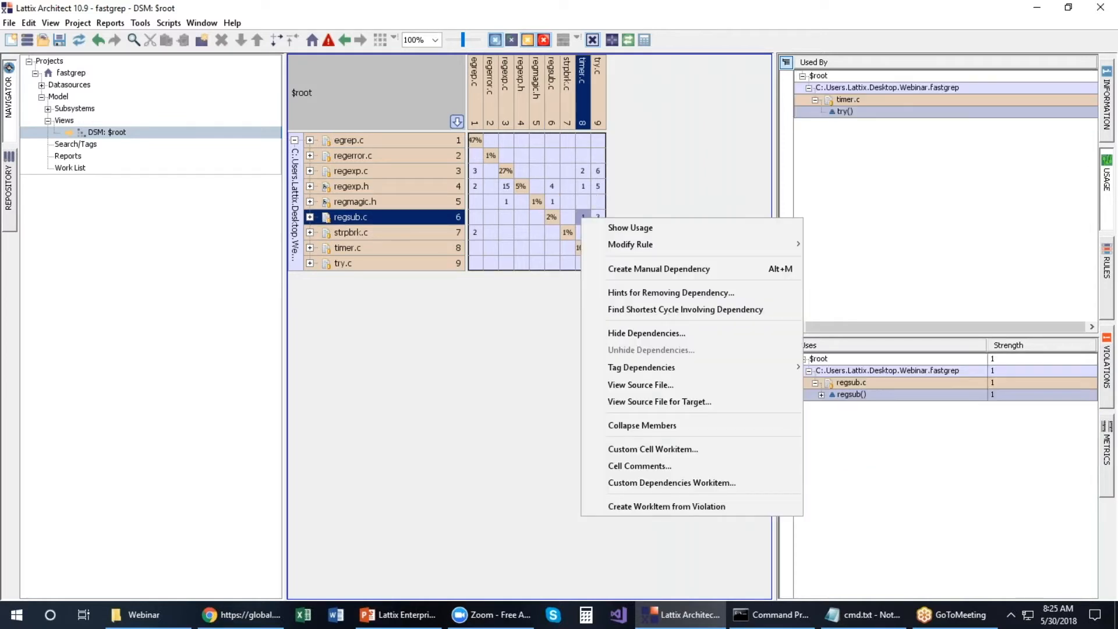
{"action": "key", "text": "Escape"}
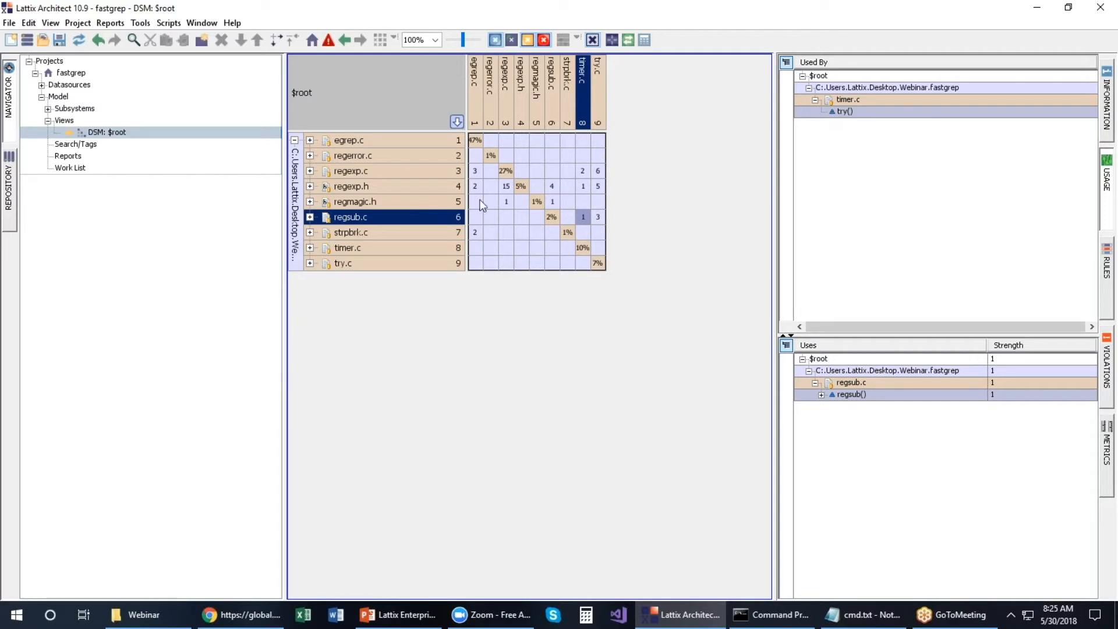
{"action": "left_click", "coordinate": [417, 112]}
Step: Collapse every file's members back to nine files and select the fastgrep folder group
{"action": "right_click", "coordinate": [415, 111]}
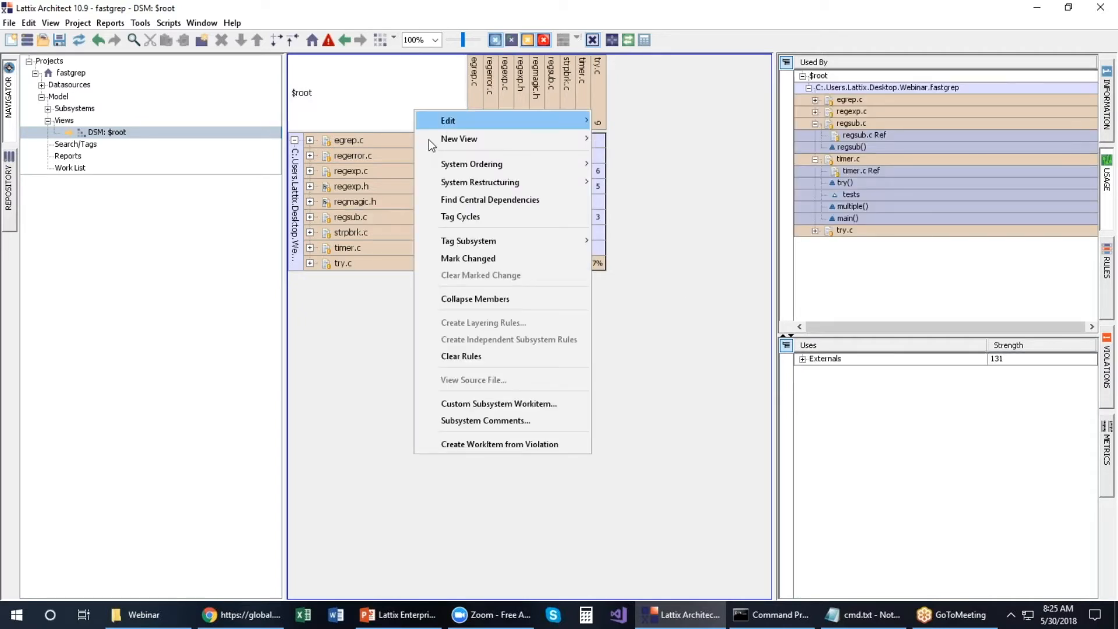
{"action": "left_click", "coordinate": [474, 299]}
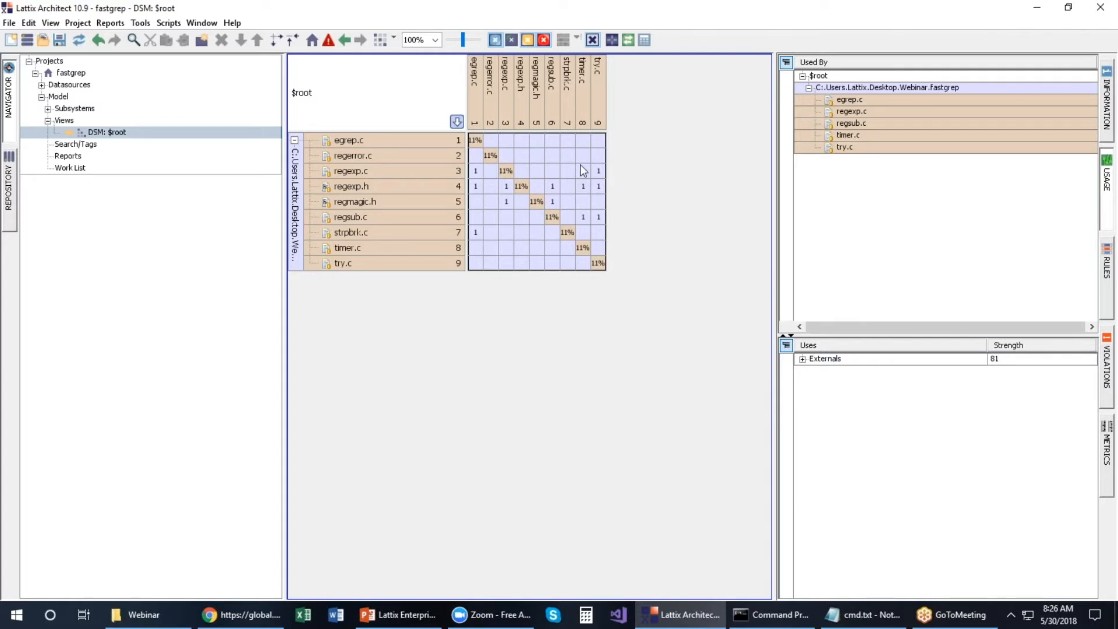
{"action": "mouse_move", "coordinate": [600, 175]}
{"action": "left_click", "coordinate": [295, 190]}
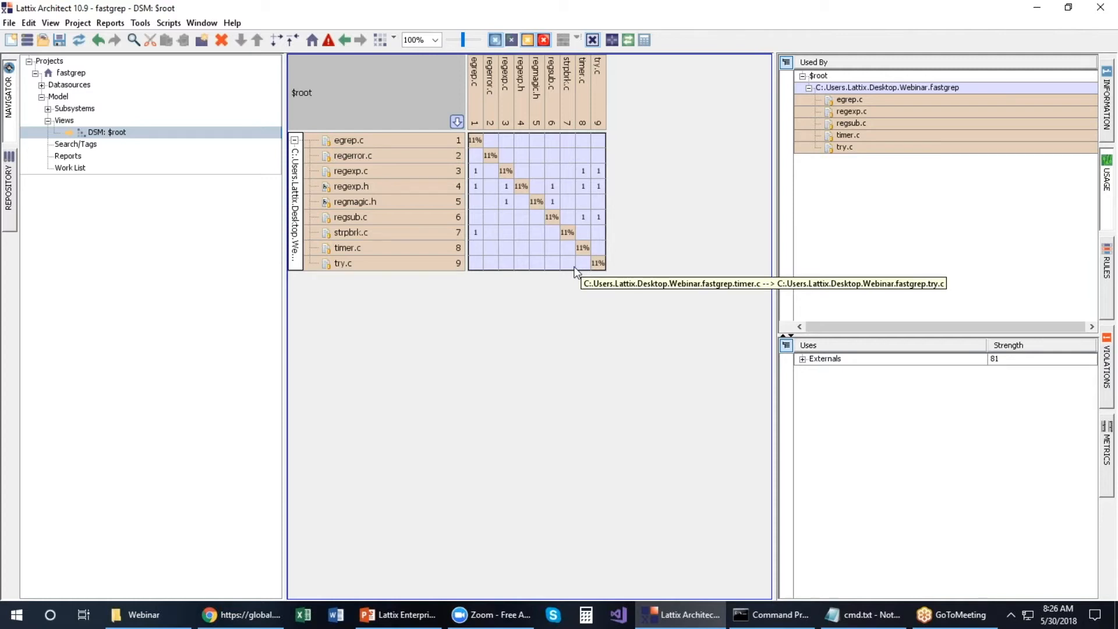
{"action": "left_click", "coordinate": [392, 40]}
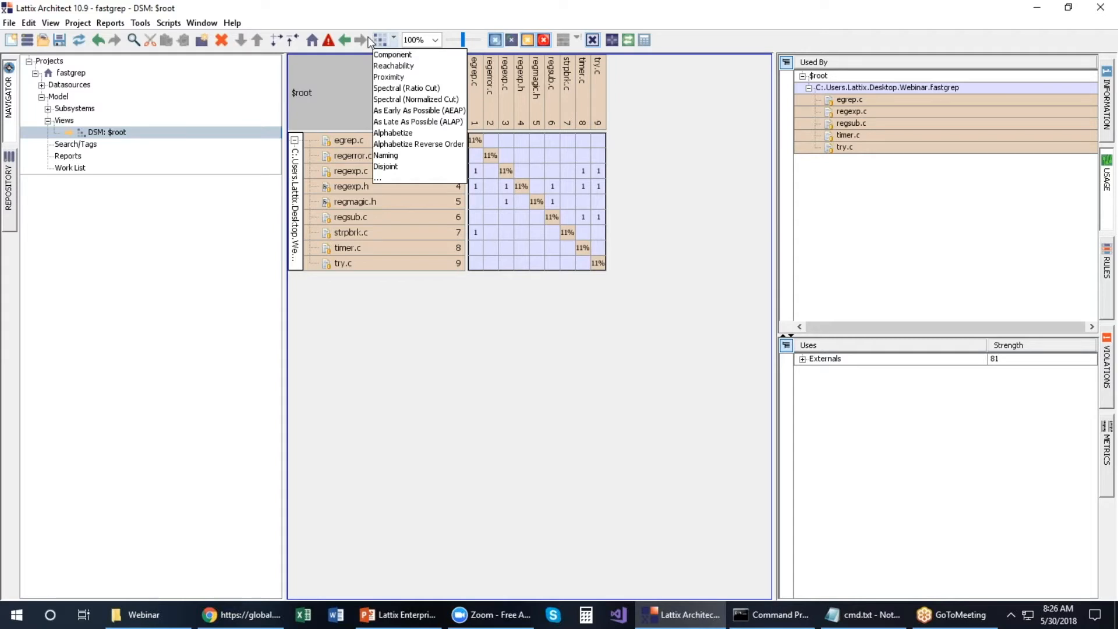
Step: Partition the matrix with Proximity, reordering files from regerror.c to regexp.h into diagonal blocks
{"action": "left_click", "coordinate": [389, 78]}
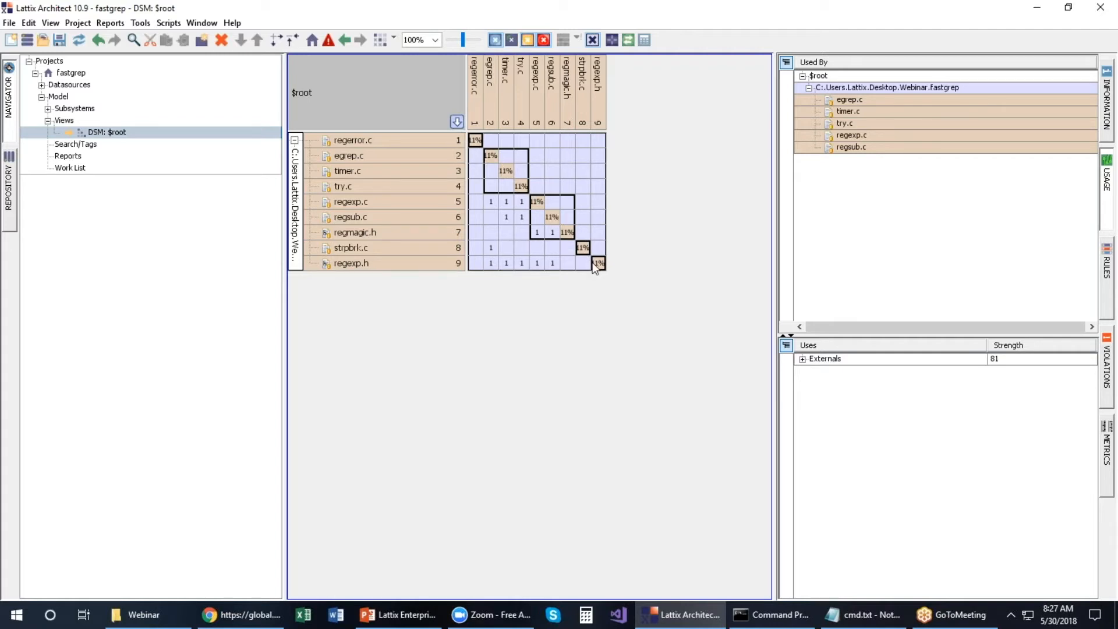
{"action": "mouse_move", "coordinate": [599, 269]}
Step: Multi-select egrep.c, timer.c and try.c in the DSM and read their dependency tooltips, each strength 1, total 3
{"action": "left_click", "coordinate": [364, 154]}
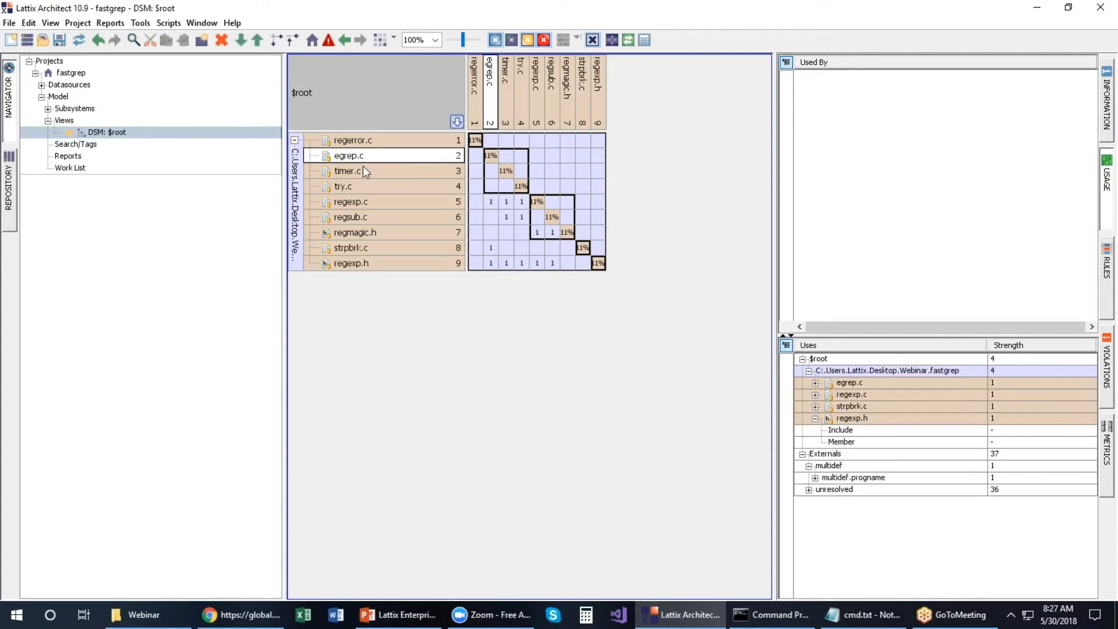
{"action": "left_click", "coordinate": [362, 170], "text": "ctrl"}
{"action": "left_click", "coordinate": [359, 186], "text": "ctrl"}
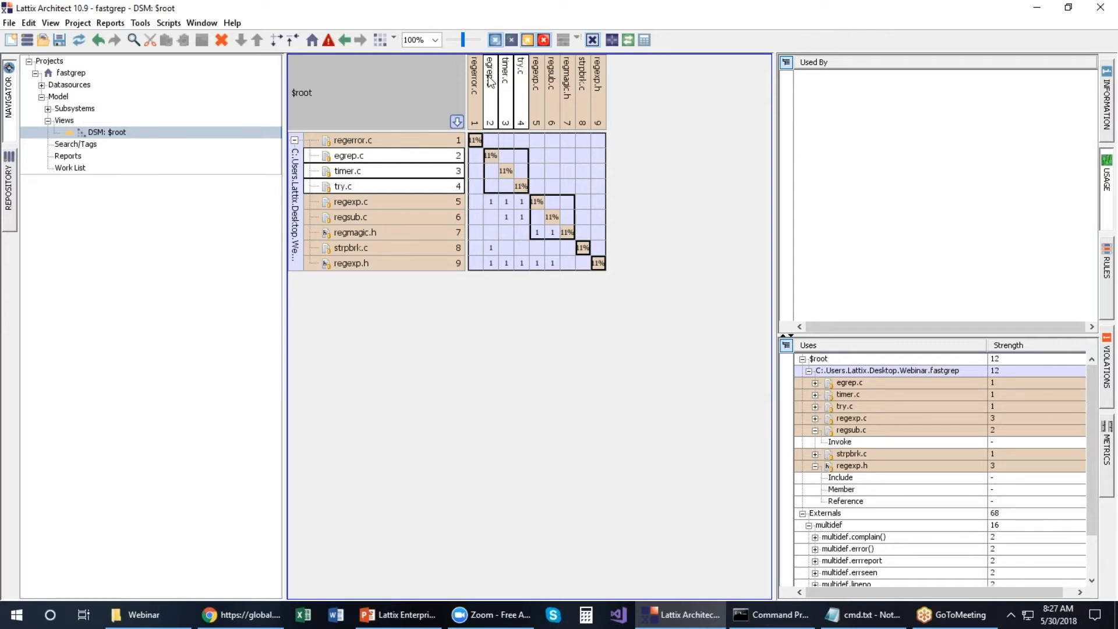
{"action": "mouse_move", "coordinate": [491, 205]}
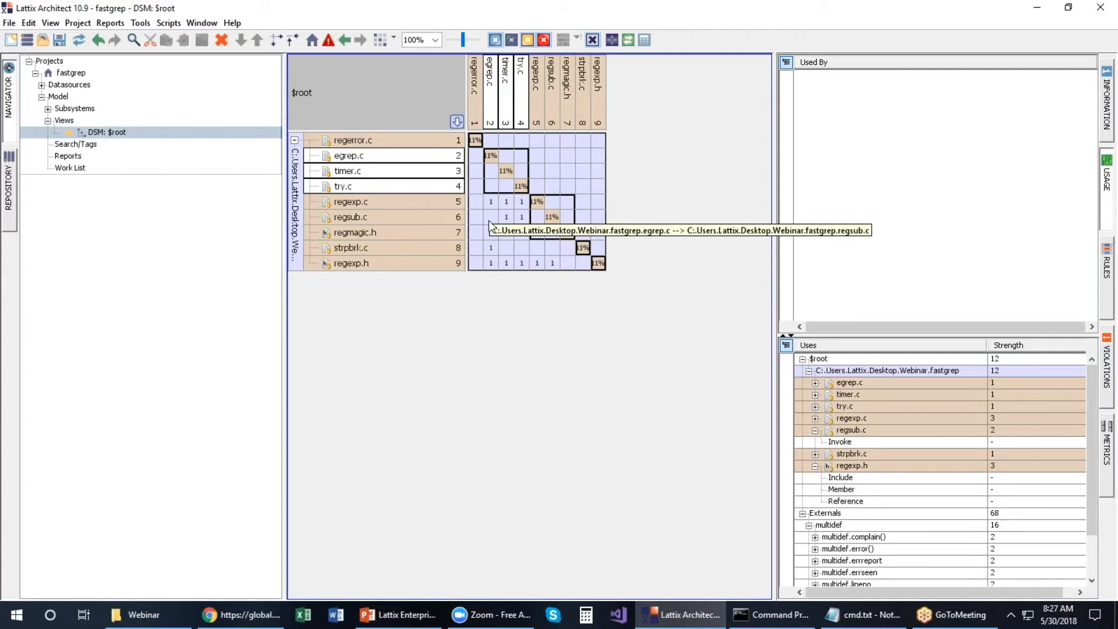
{"action": "mouse_move", "coordinate": [492, 250]}
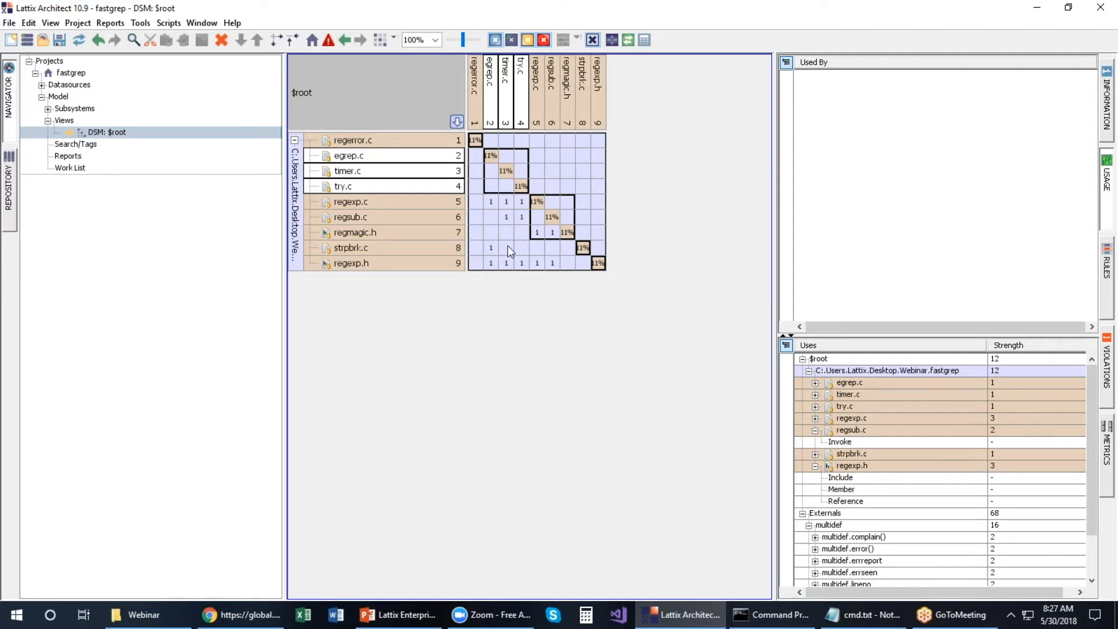
{"action": "mouse_move", "coordinate": [477, 147]}
{"action": "mouse_move", "coordinate": [562, 202]}
Step: Drag-select the egrep.c-to-try.c block, clear it, and bring up the fastgrep folder's context menu
{"action": "left_click", "coordinate": [491, 155]}
{"action": "left_click_drag", "start_coordinate": [492, 152], "coordinate": [516, 181]}
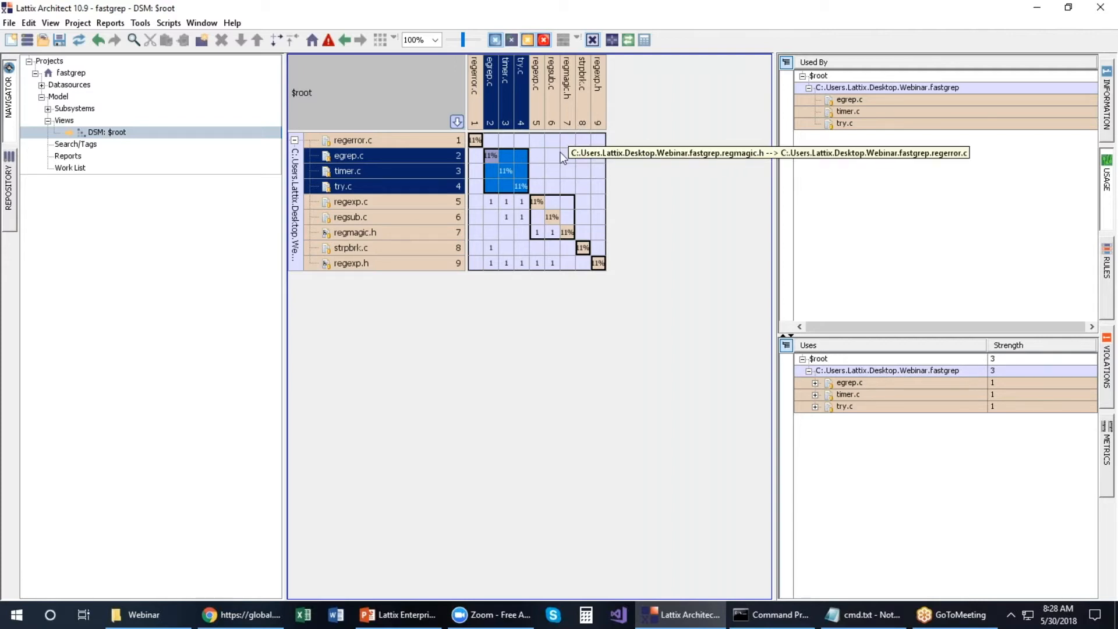
{"action": "left_click", "coordinate": [298, 205]}
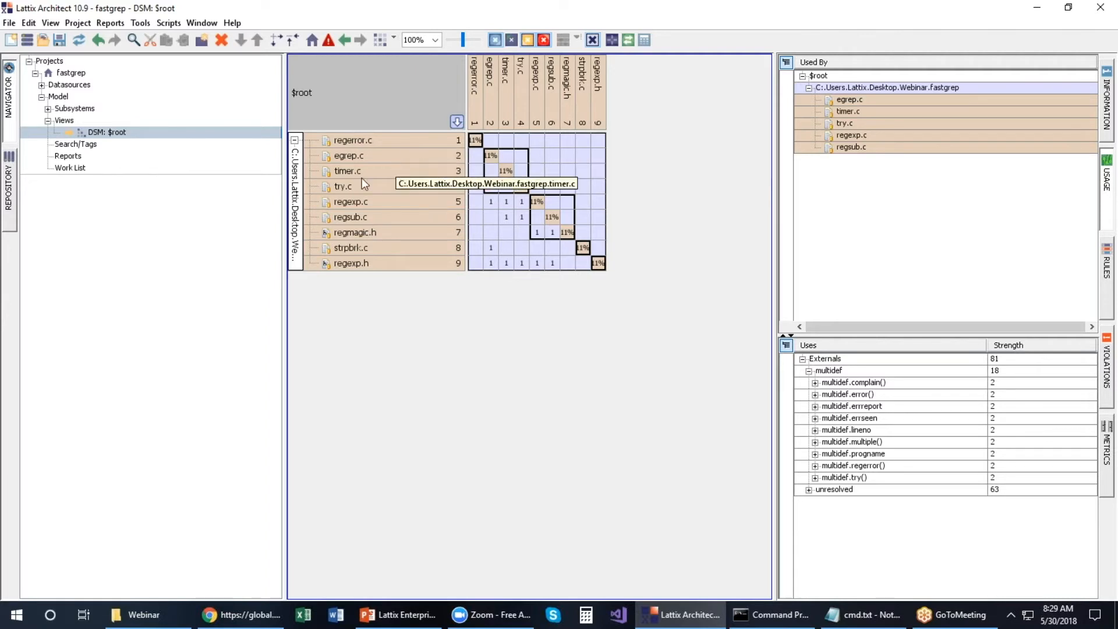
{"action": "right_click", "coordinate": [297, 174]}
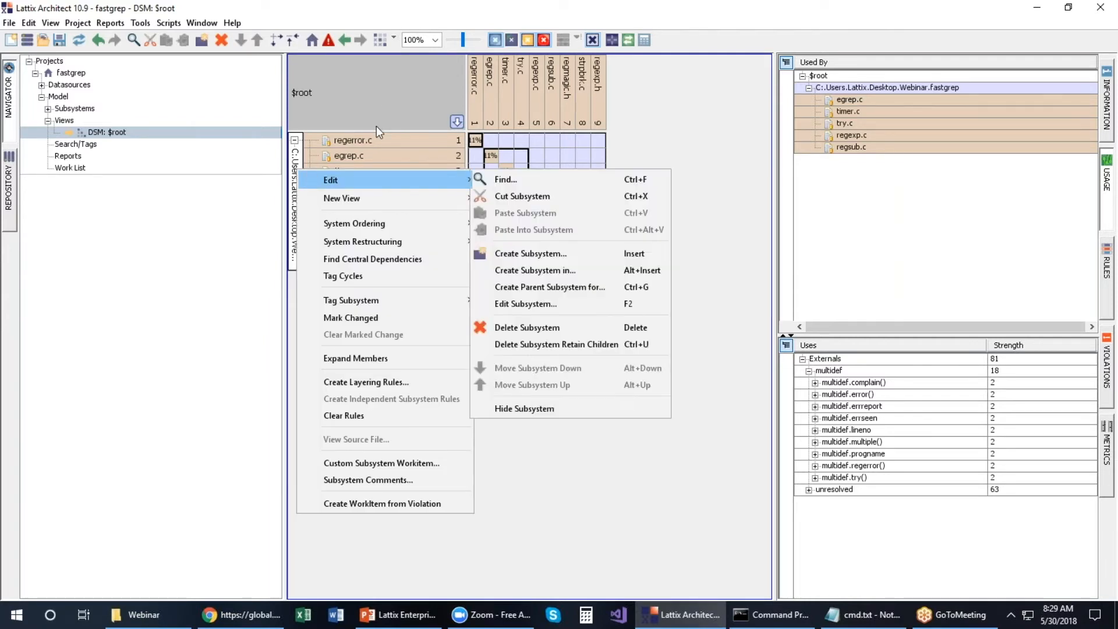
Step: Create a New Conceptual Architecture view of fastgrep, select its outer container, and list layout algorithms
{"action": "mouse_move", "coordinate": [379, 193]}
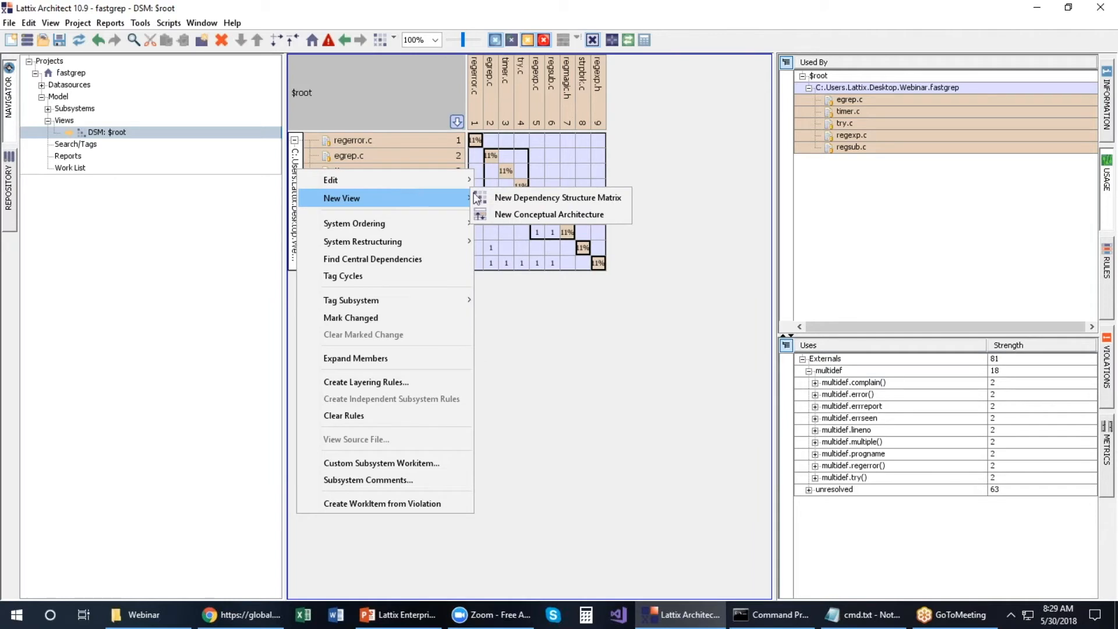
{"action": "left_click", "coordinate": [505, 211]}
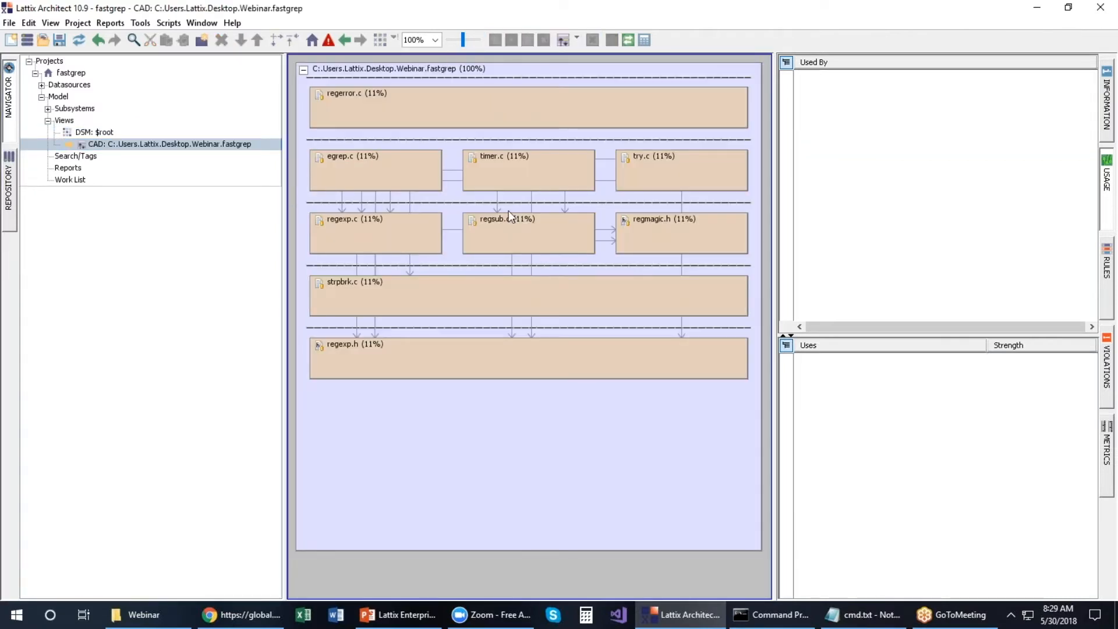
{"action": "left_click", "coordinate": [551, 86]}
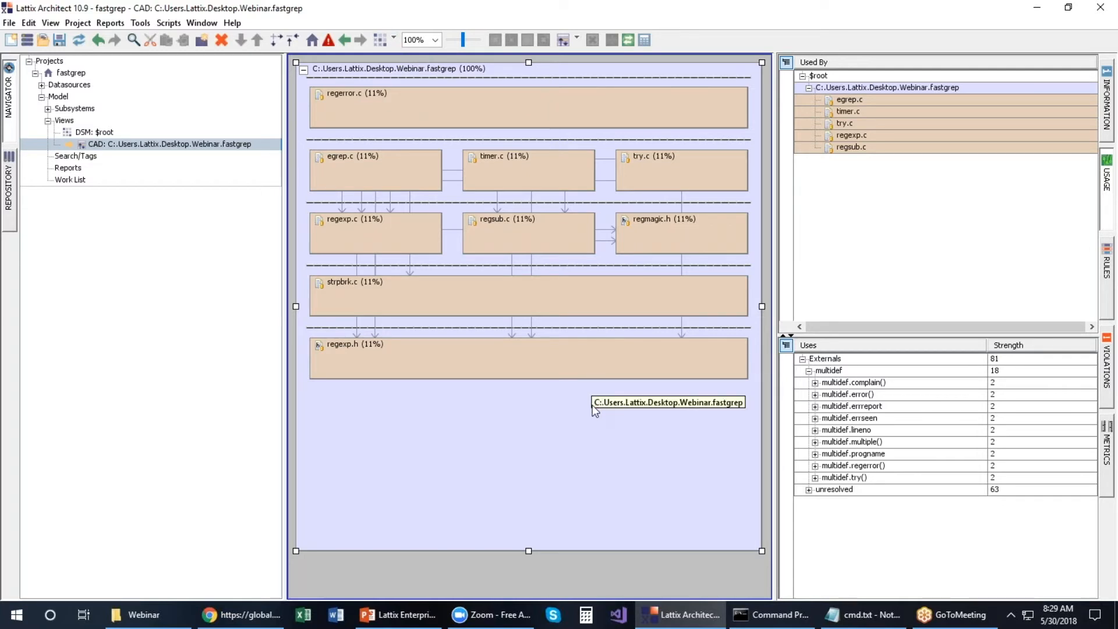
{"action": "left_click", "coordinate": [394, 40]}
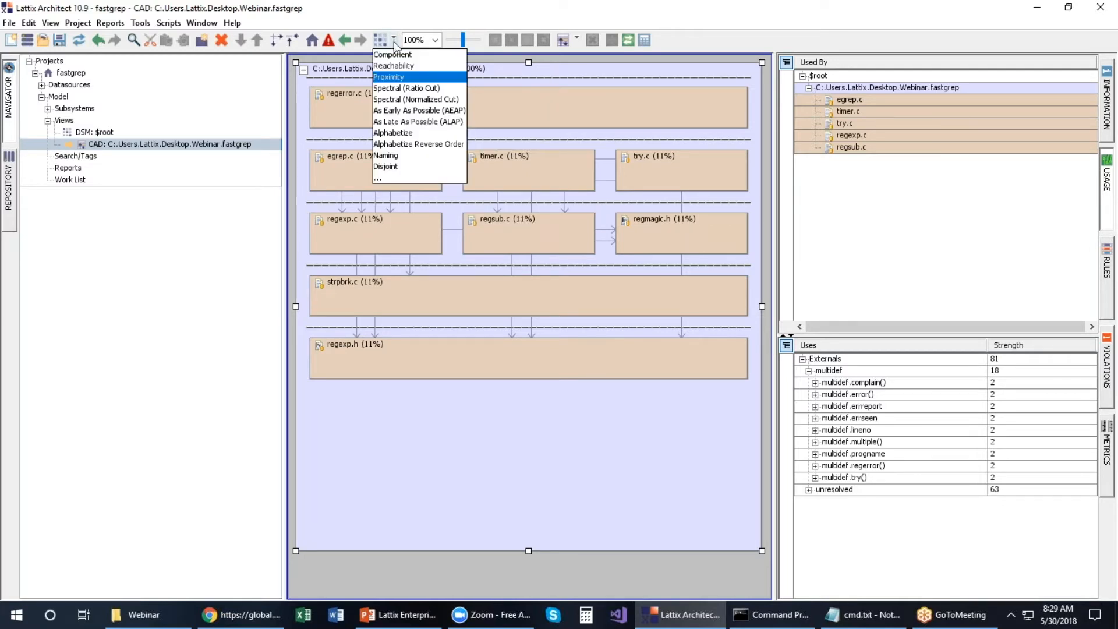
Step: Alphabetize the fastgrep diagram layout and select the regerror.c and regexp.h boxes
{"action": "left_click", "coordinate": [393, 133]}
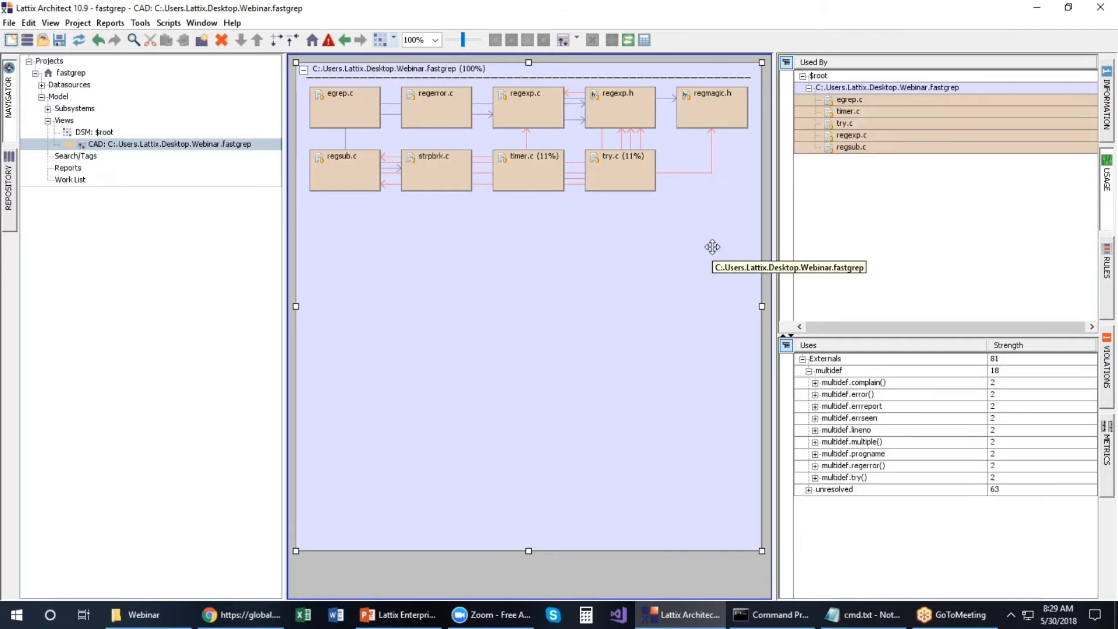
{"action": "left_click", "coordinate": [469, 111]}
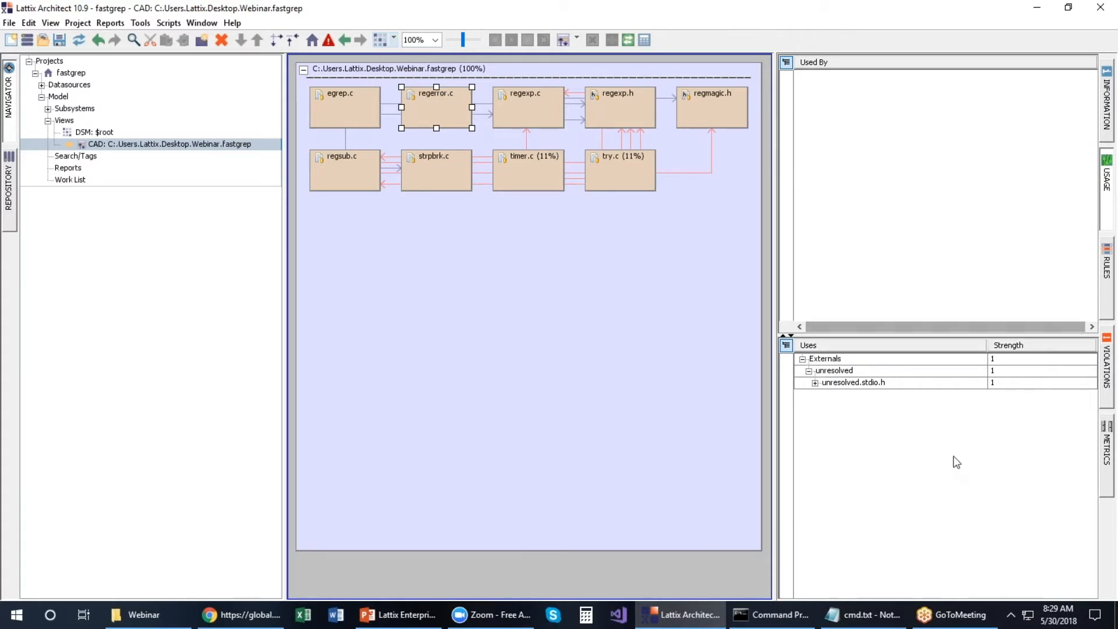
{"action": "left_click", "coordinate": [637, 117]}
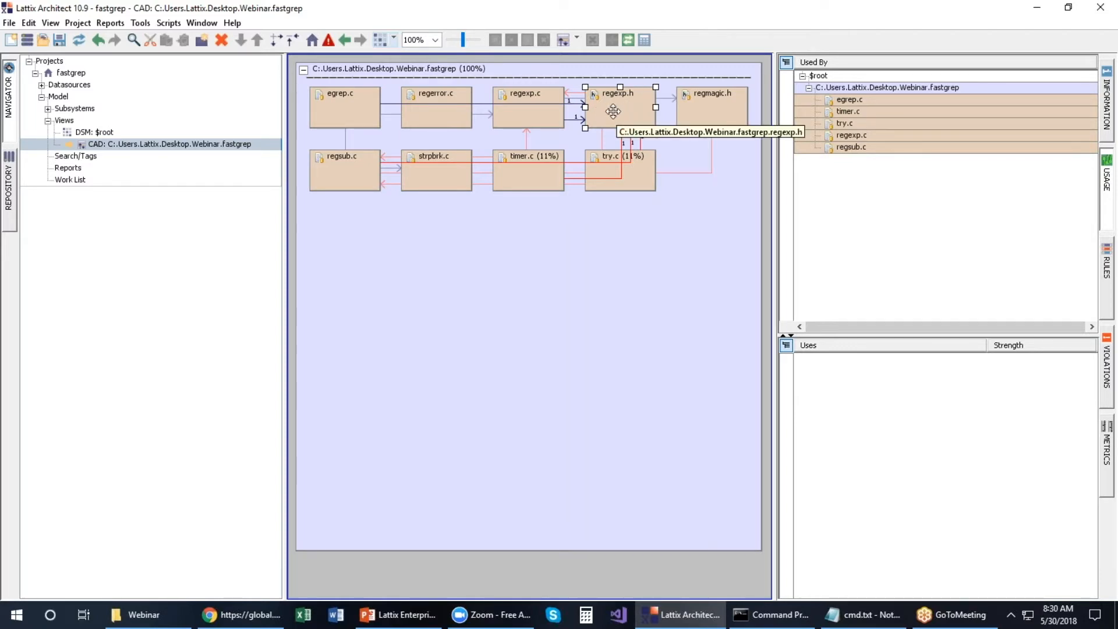
Step: Inspect the timer.c-to-regexp.c dependency's Information tab, then select the fastgrep container's layout list
{"action": "left_click", "coordinate": [527, 137]}
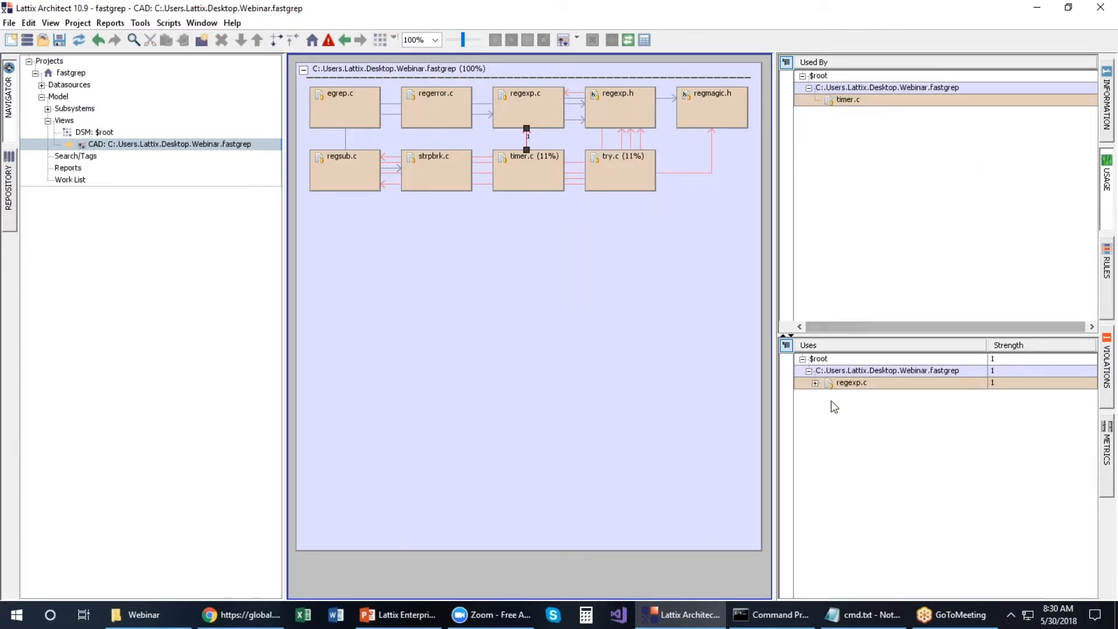
{"action": "left_click", "coordinate": [1108, 98]}
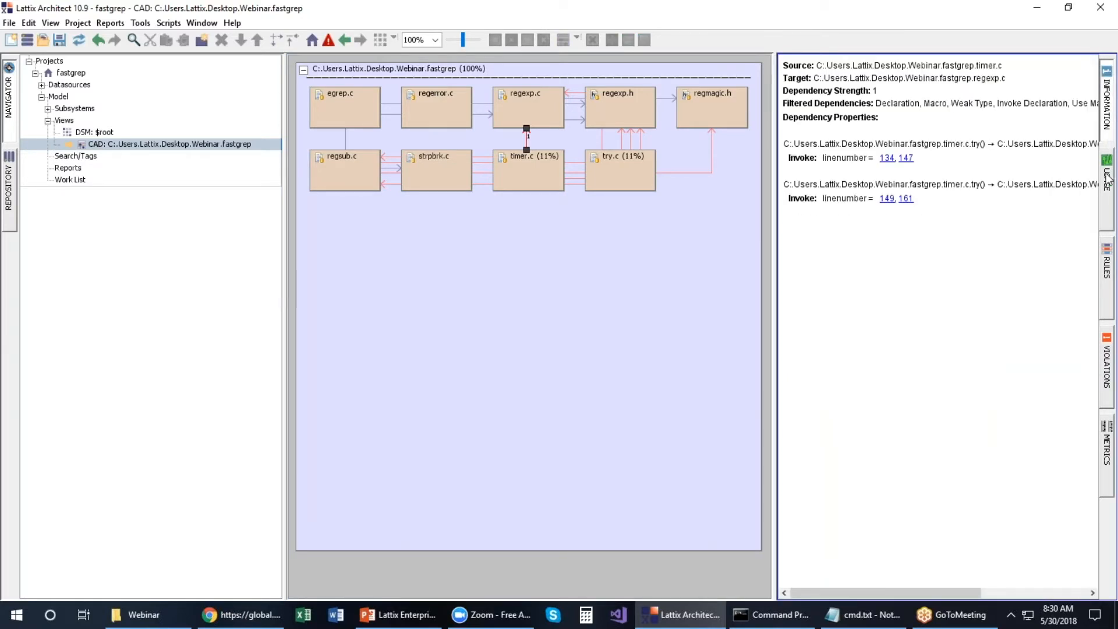
{"action": "left_click", "coordinate": [1108, 185]}
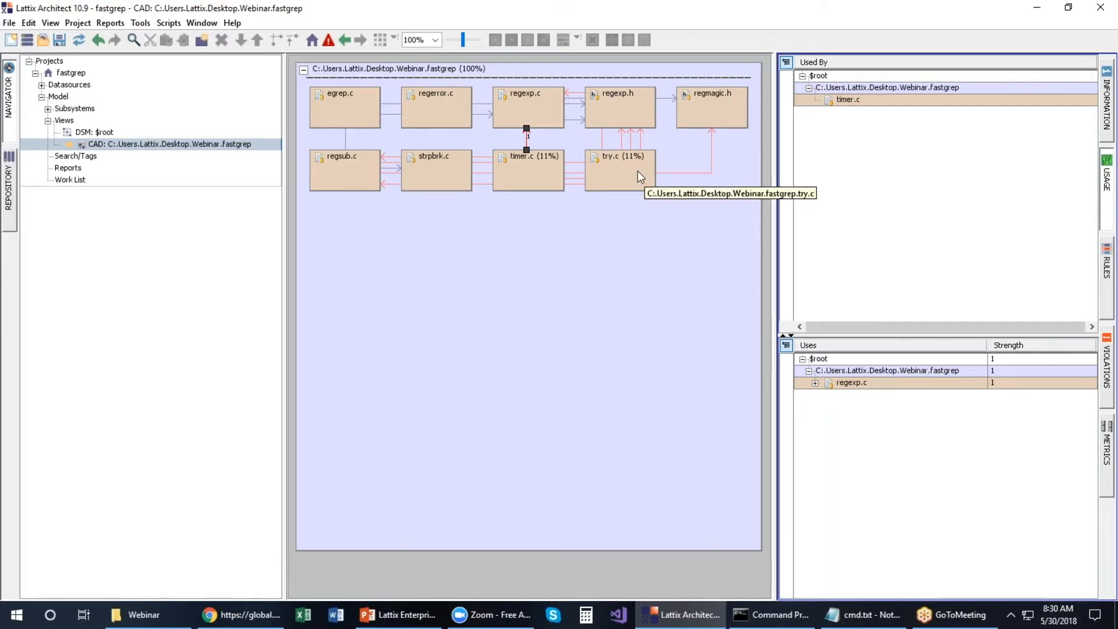
{"action": "left_click", "coordinate": [537, 69]}
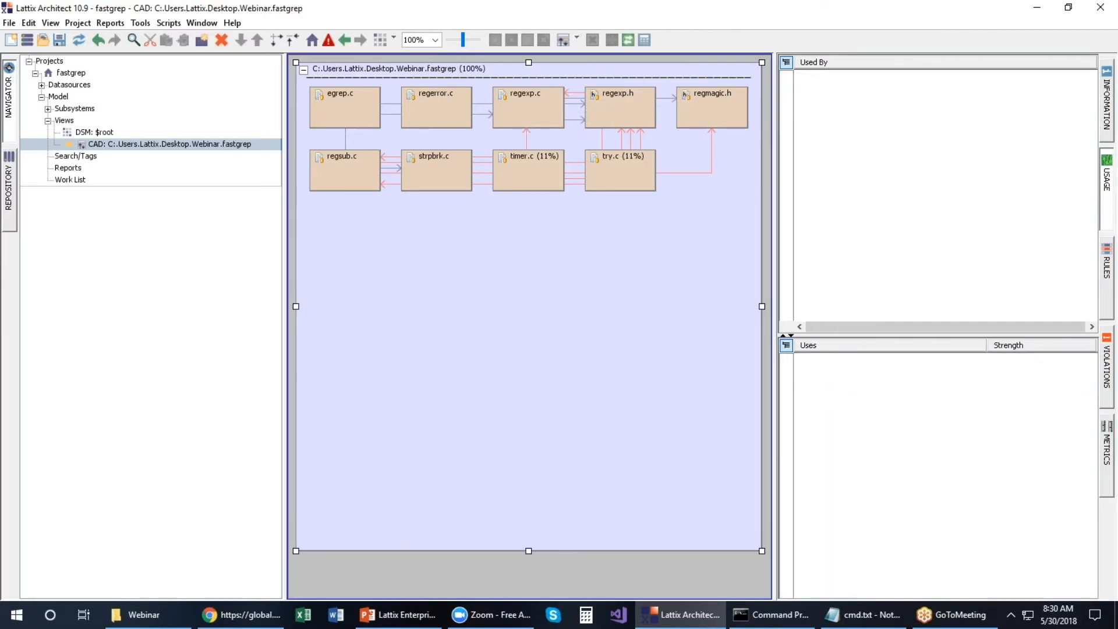
{"action": "left_click", "coordinate": [393, 40]}
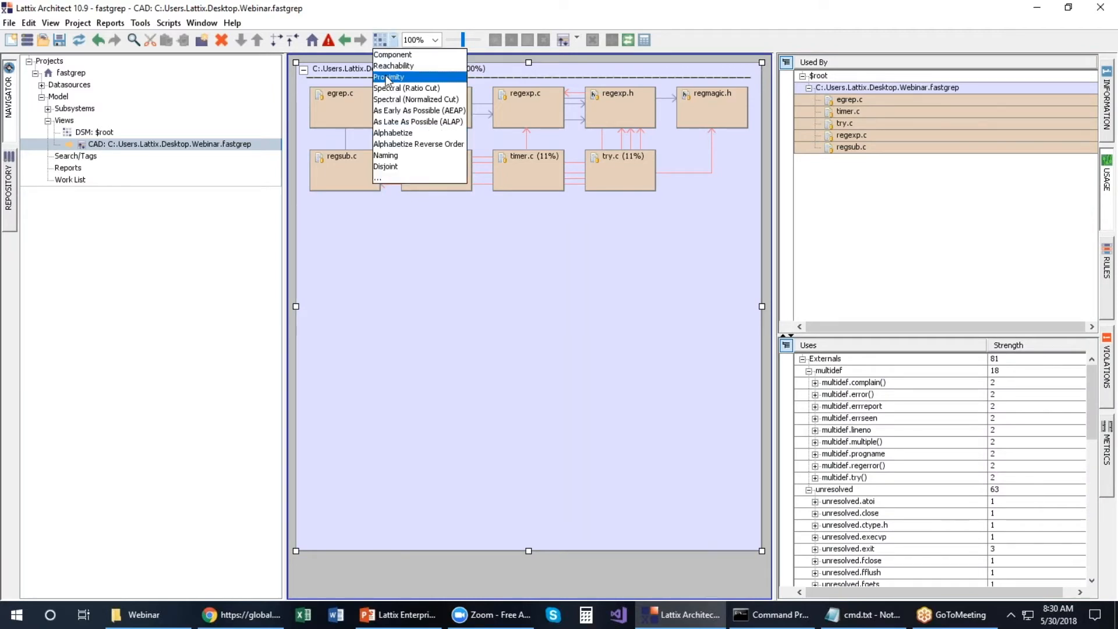
Step: Re-lay out with Proximity, narrow egrep.c, and move regerror.c between egrep.c and timer.c
{"action": "left_click", "coordinate": [388, 78]}
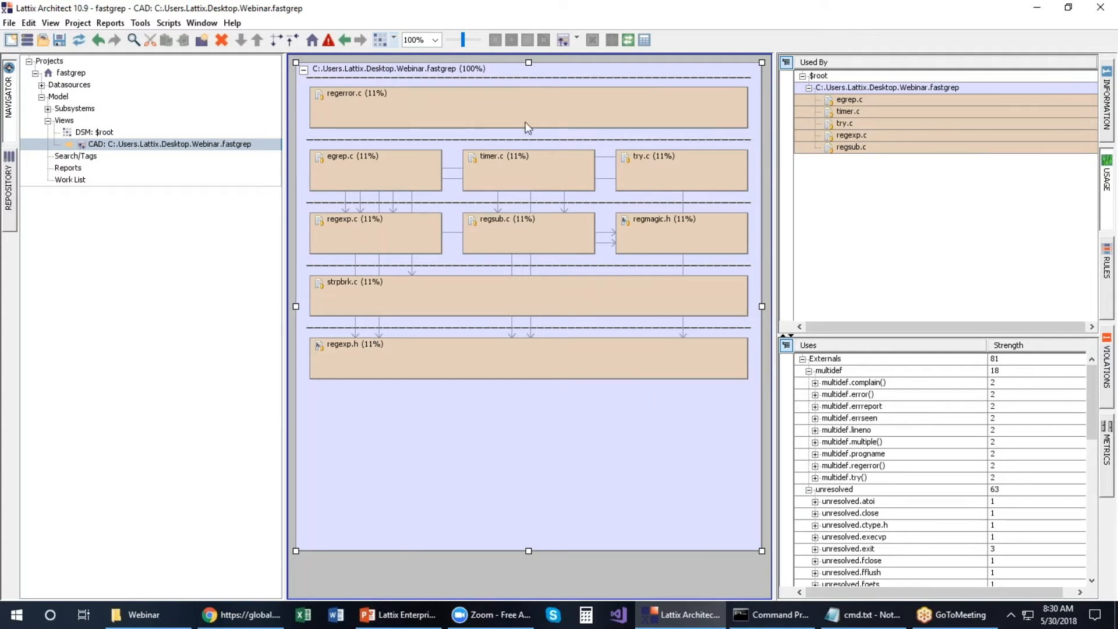
{"action": "left_click", "coordinate": [428, 172]}
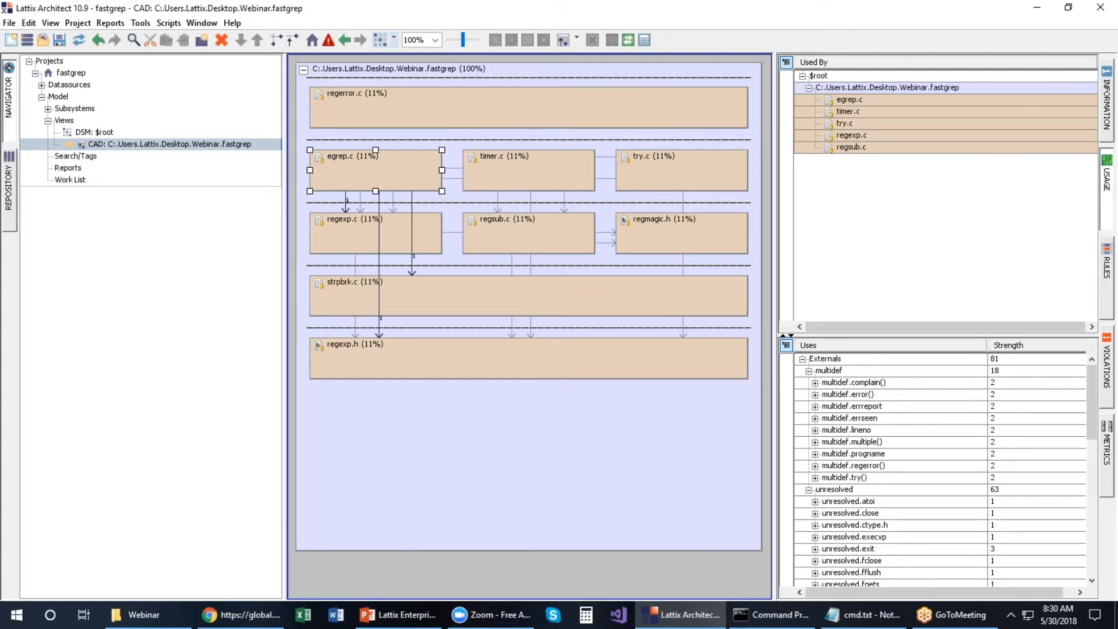
{"action": "left_click_drag", "start_coordinate": [428, 172], "coordinate": [378, 171]}
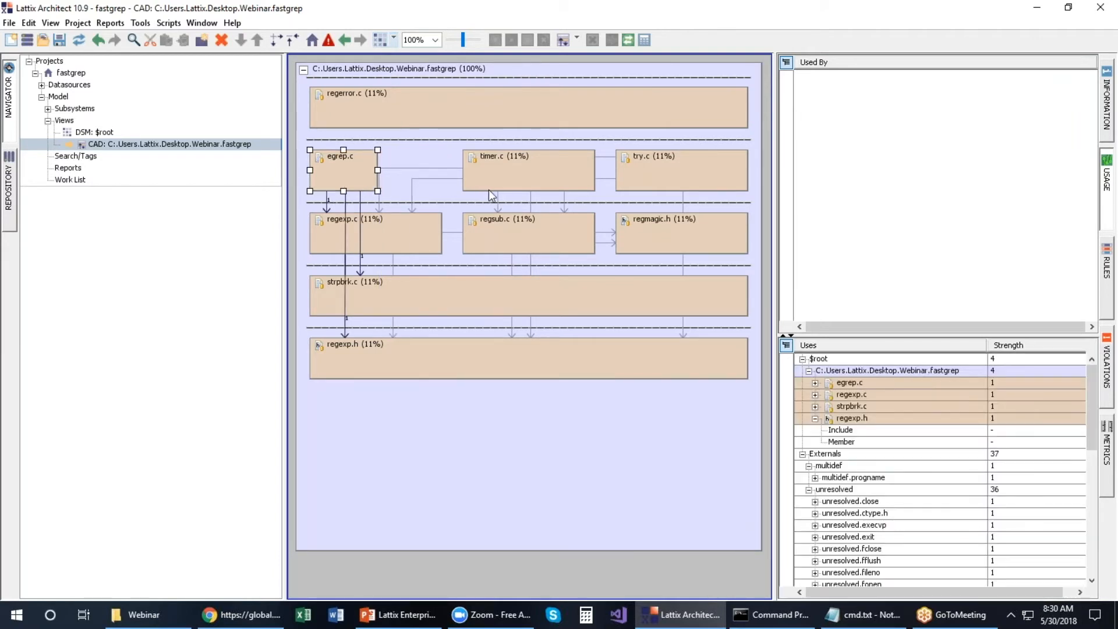
{"action": "left_click_drag", "start_coordinate": [448, 96], "coordinate": [392, 169]}
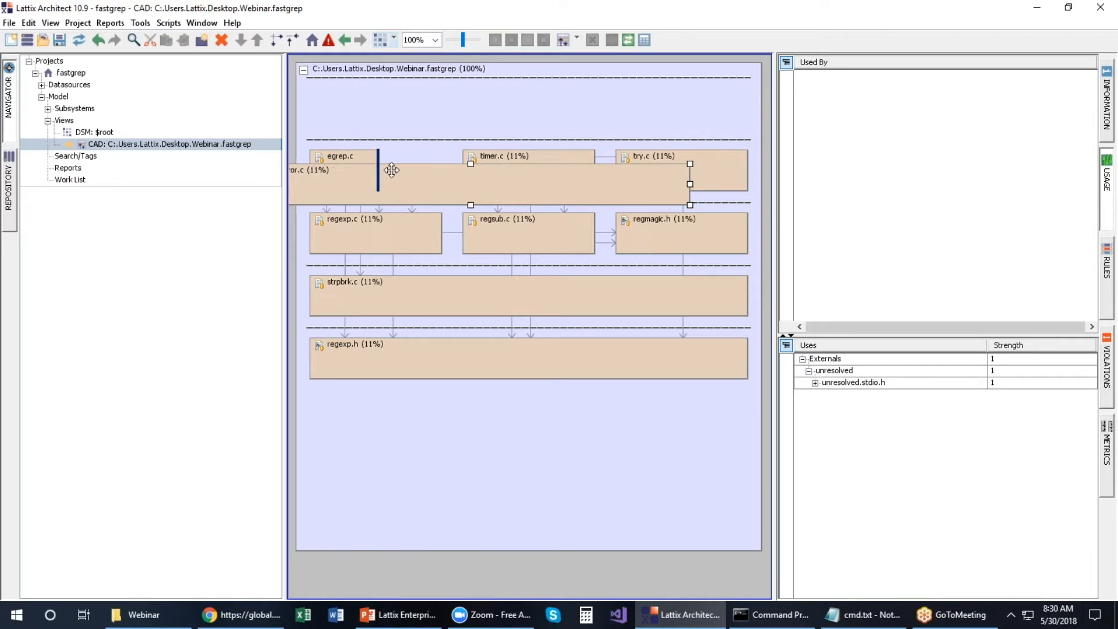
{"action": "left_click_drag", "start_coordinate": [392, 170], "coordinate": [391, 170]}
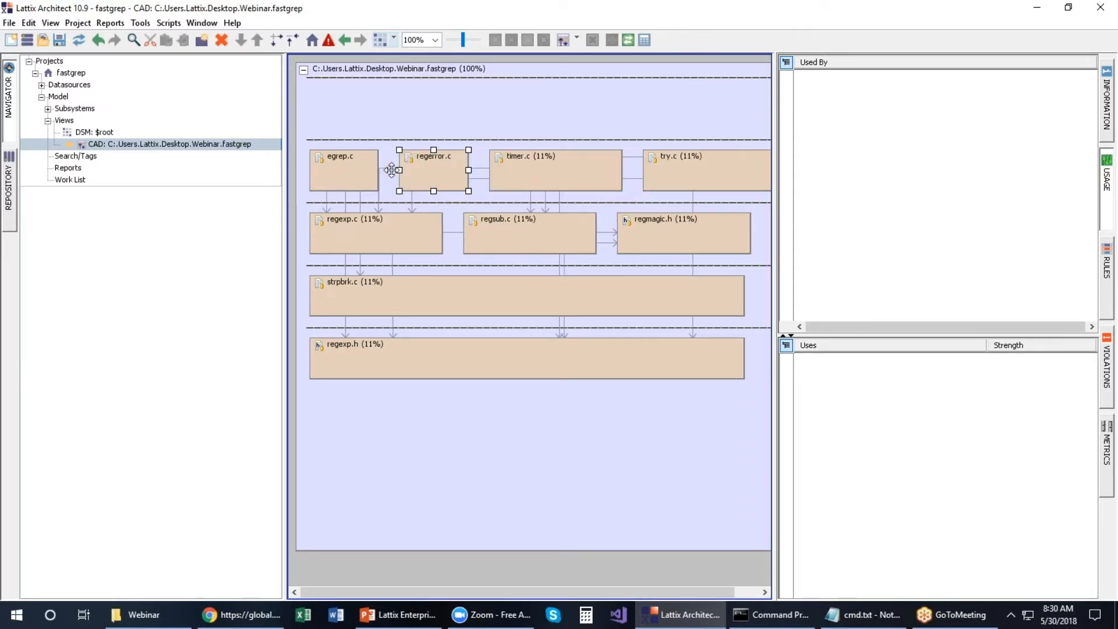
Step: Remove the empty top and bottom rows from the fastgrep container and collapse the usage panel
{"action": "left_click", "coordinate": [473, 97]}
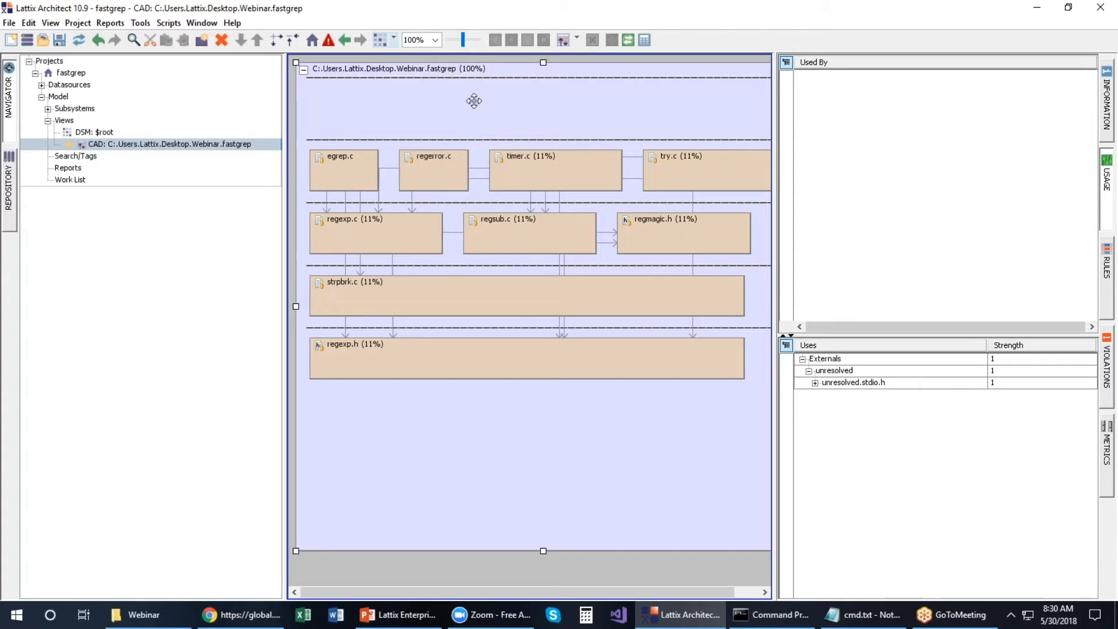
{"action": "mouse_move", "coordinate": [506, 105]}
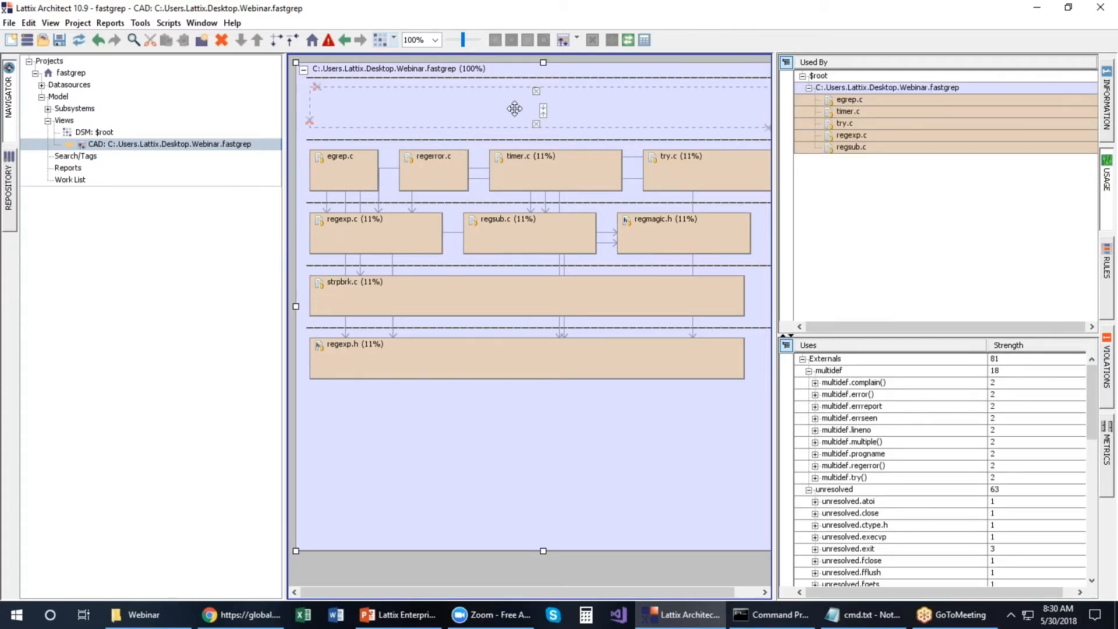
{"action": "left_click", "coordinate": [537, 124]}
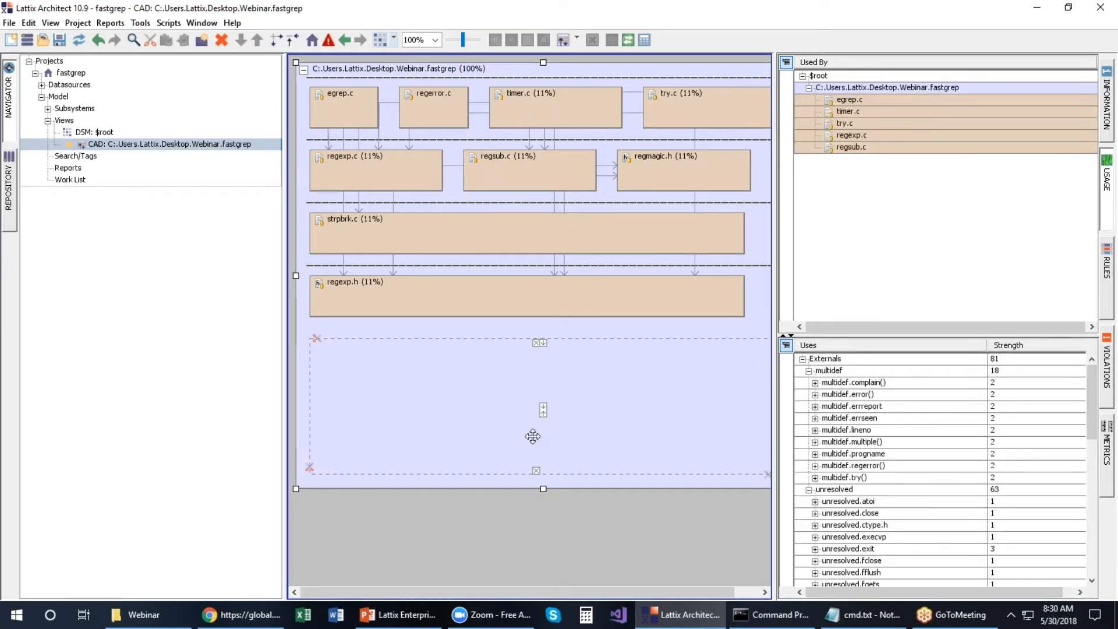
{"action": "left_click", "coordinate": [537, 470]}
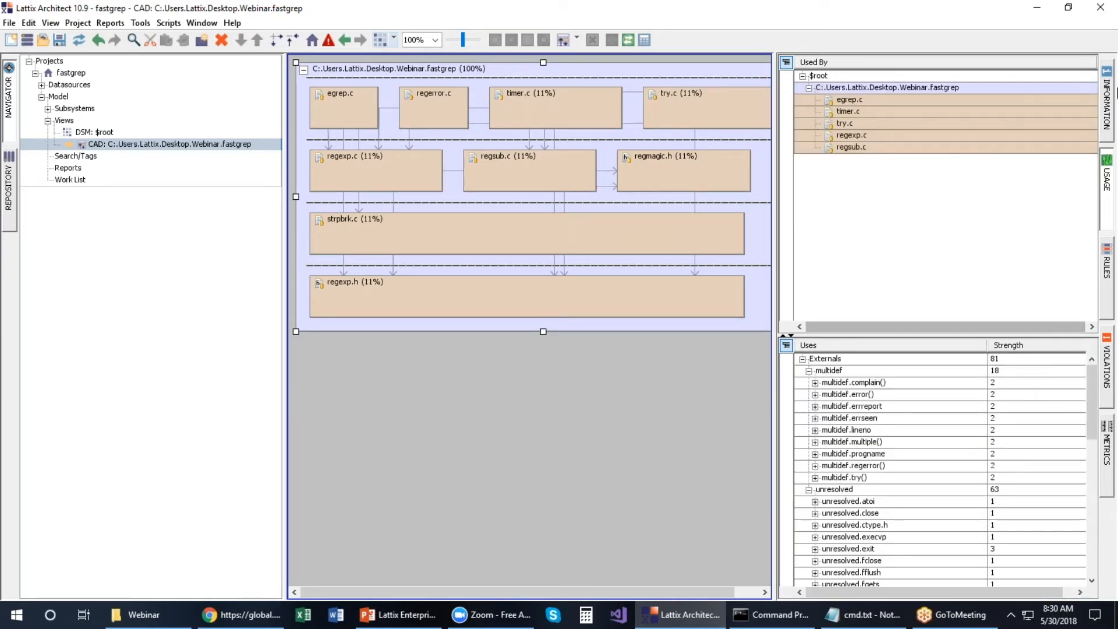
{"action": "left_click", "coordinate": [1107, 177]}
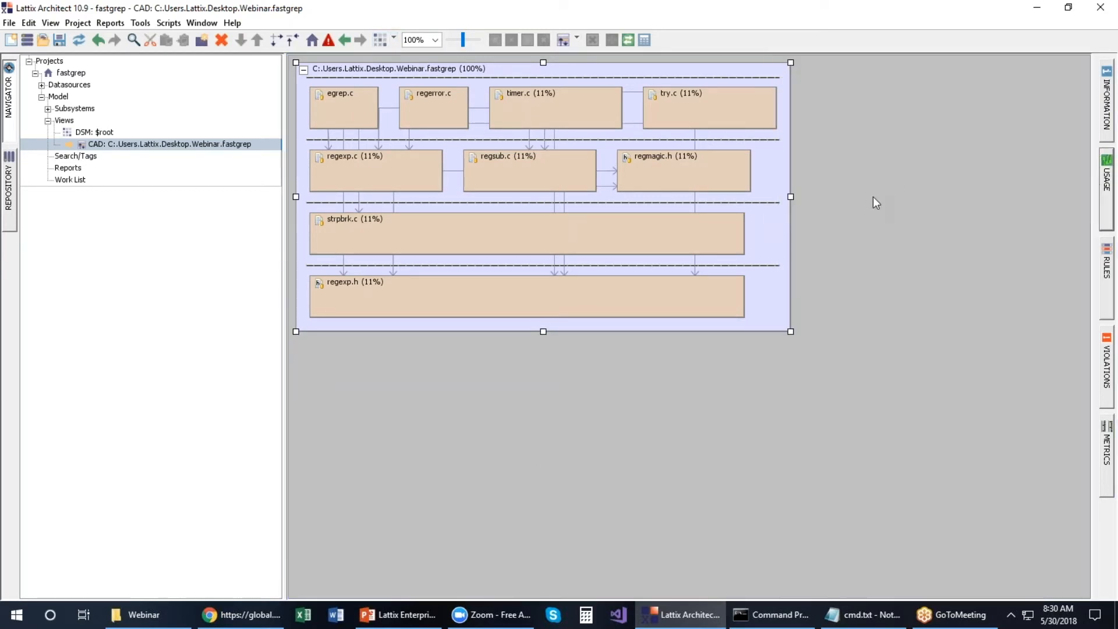
Step: Widen the fastgrep container to the right and stretch regmagic.h to fill its row
{"action": "left_click_drag", "start_coordinate": [790, 197], "coordinate": [910, 180]}
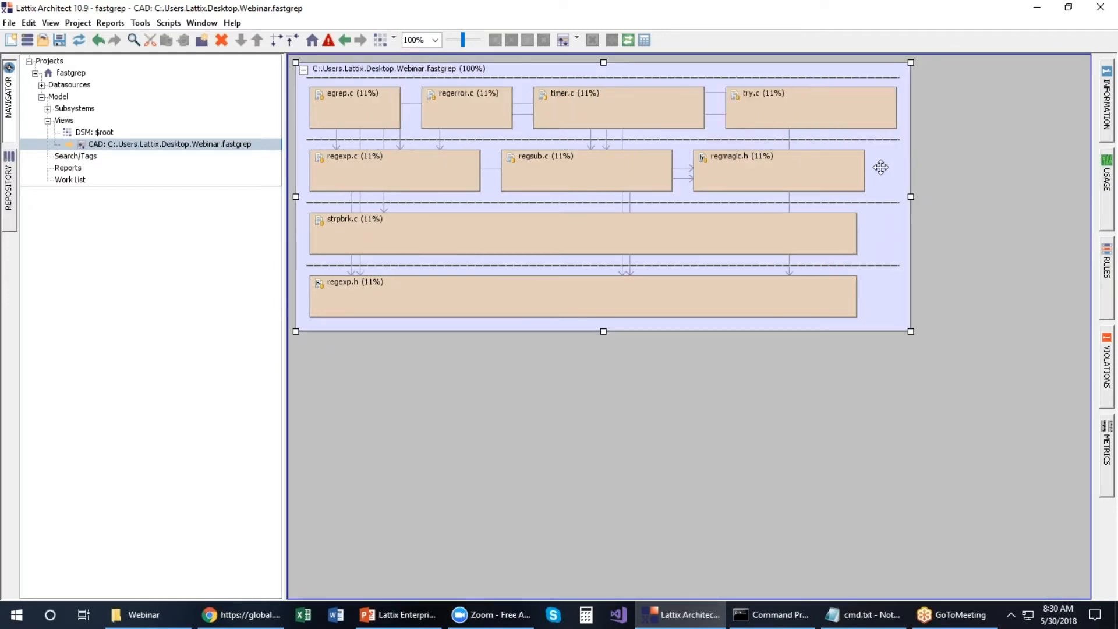
{"action": "left_click", "coordinate": [834, 175]}
{"action": "left_click_drag", "start_coordinate": [819, 171], "coordinate": [777, 171]}
{"action": "left_click", "coordinate": [801, 167]}
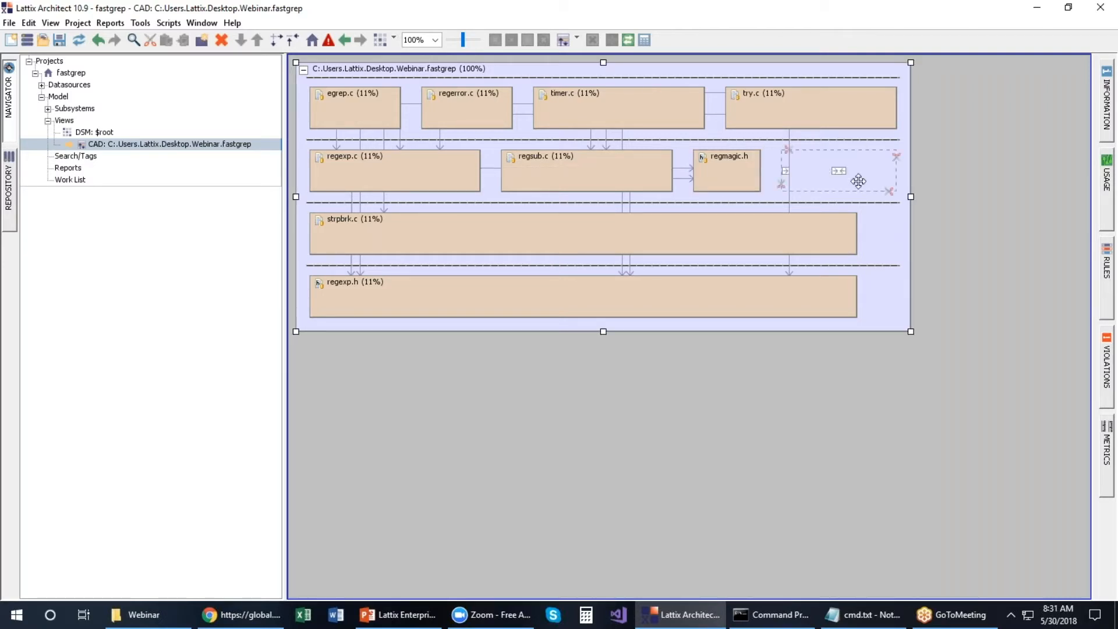
{"action": "left_click", "coordinate": [788, 173]}
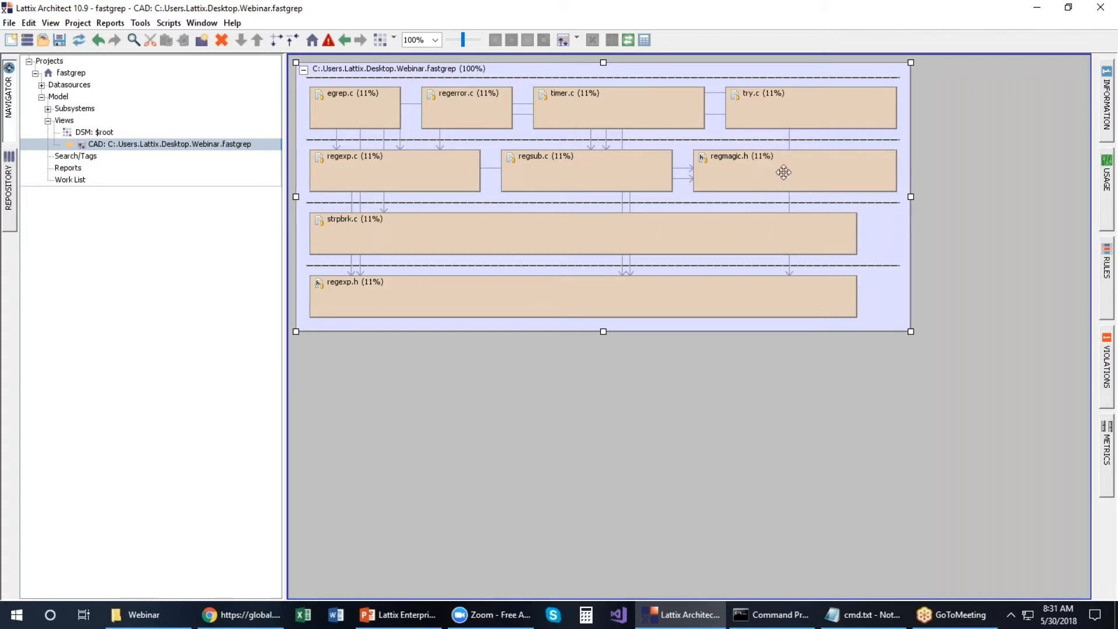
Step: Stretch the strpbrk.c and regexp.h boxes to fill their rows
{"action": "left_click", "coordinate": [856, 232]}
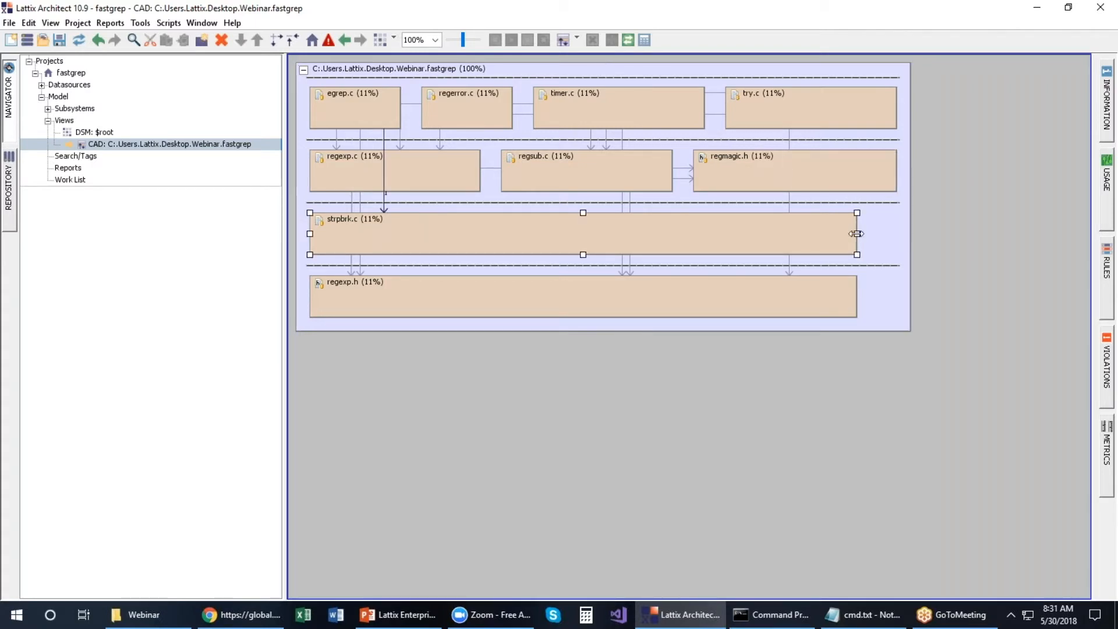
{"action": "left_click_drag", "start_coordinate": [875, 233], "coordinate": [886, 233]}
{"action": "left_click", "coordinate": [842, 302]}
{"action": "left_click", "coordinate": [884, 241]}
{"action": "left_click_drag", "start_coordinate": [886, 233], "coordinate": [719, 234]}
{"action": "left_click", "coordinate": [814, 235]}
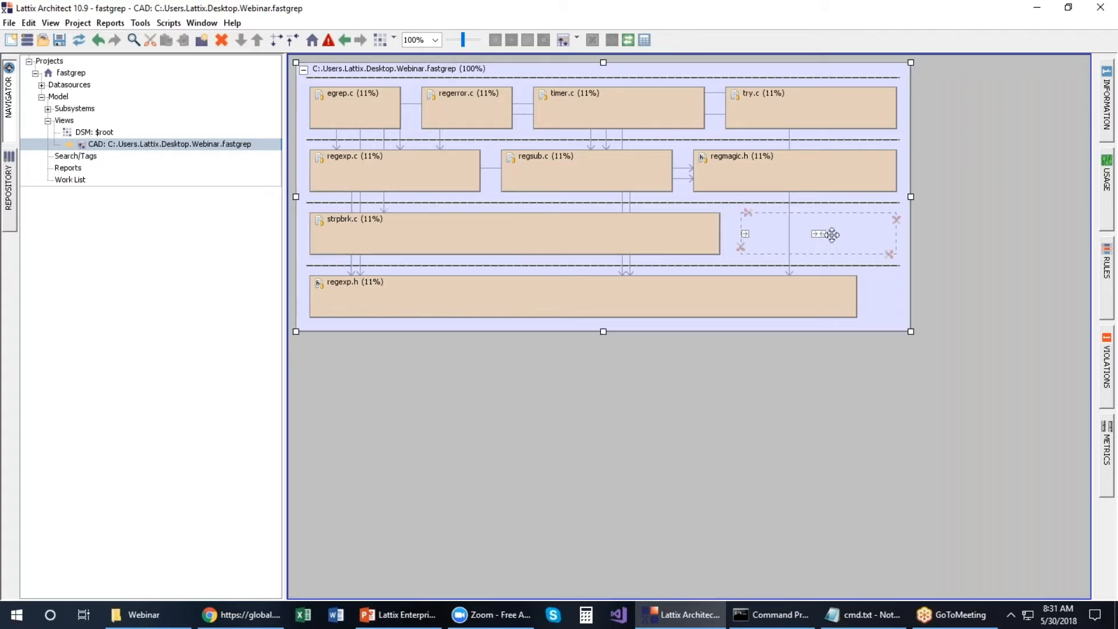
{"action": "left_click", "coordinate": [819, 234]}
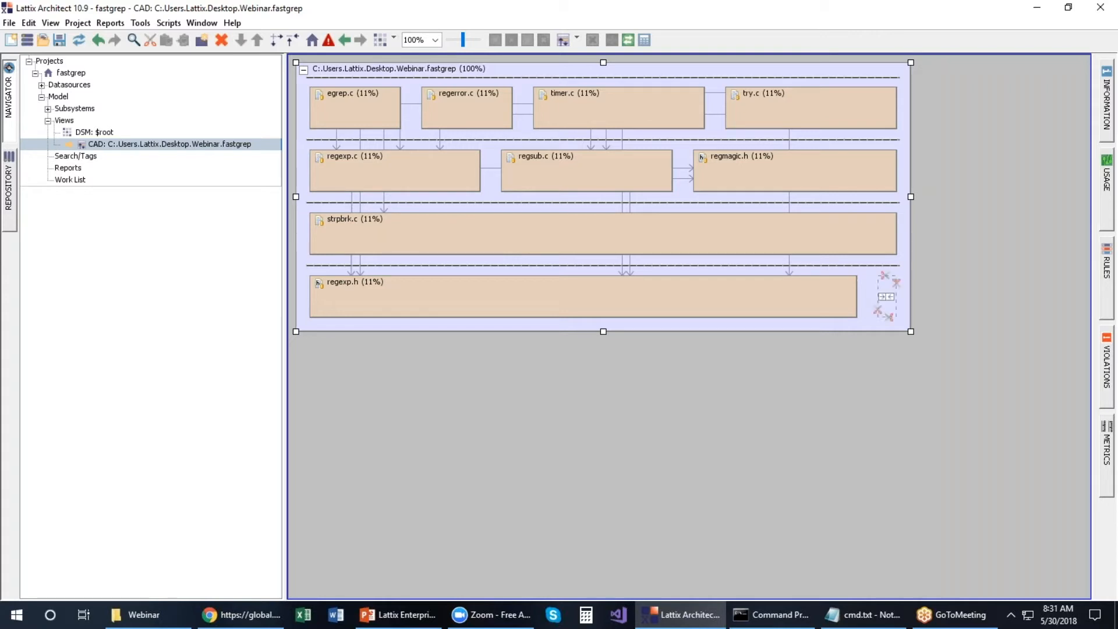
{"action": "left_click", "coordinate": [887, 297]}
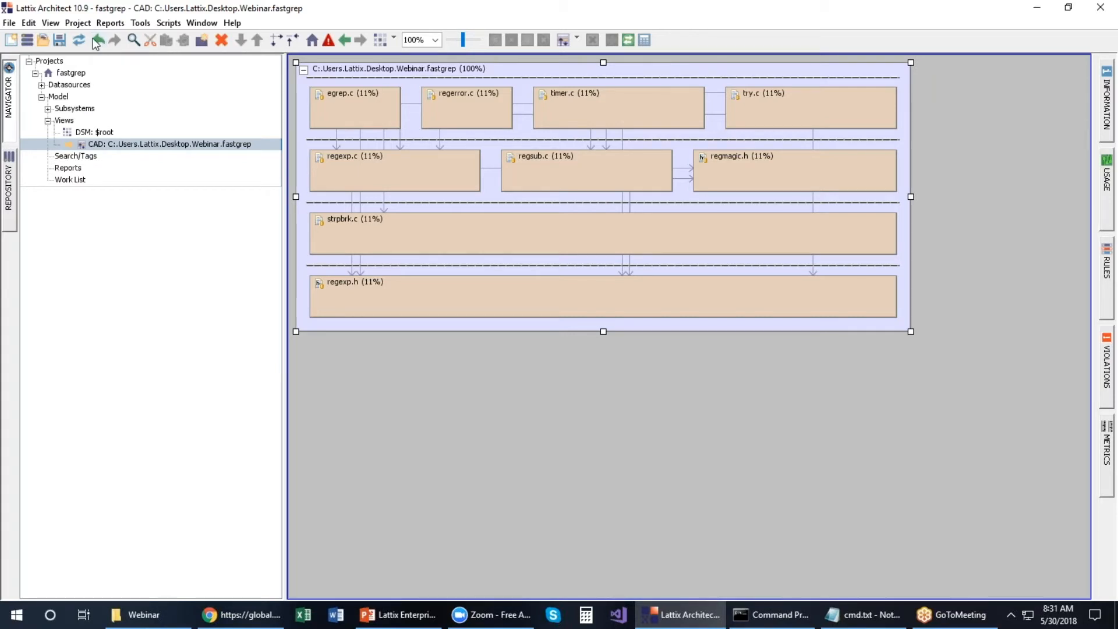
Step: Open the DSM: $root view from the Navigator and select regsub.c's dependency cell on timer.c
{"action": "left_click", "coordinate": [85, 136]}
{"action": "double_click", "coordinate": [85, 134]}
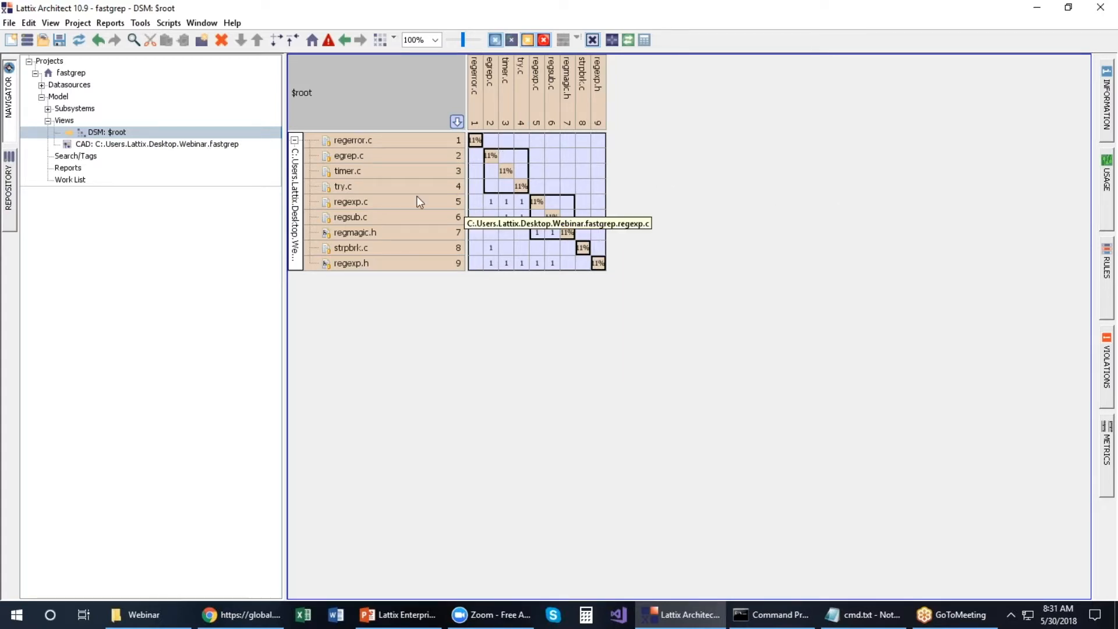
{"action": "right_click", "coordinate": [298, 202]}
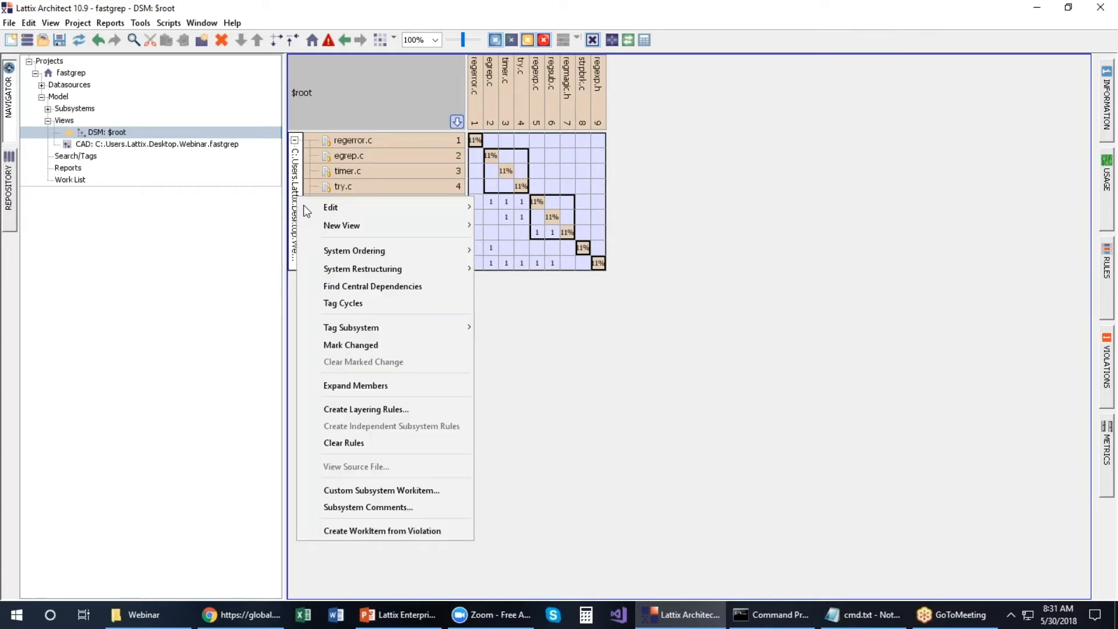
{"action": "left_click", "coordinate": [358, 409]}
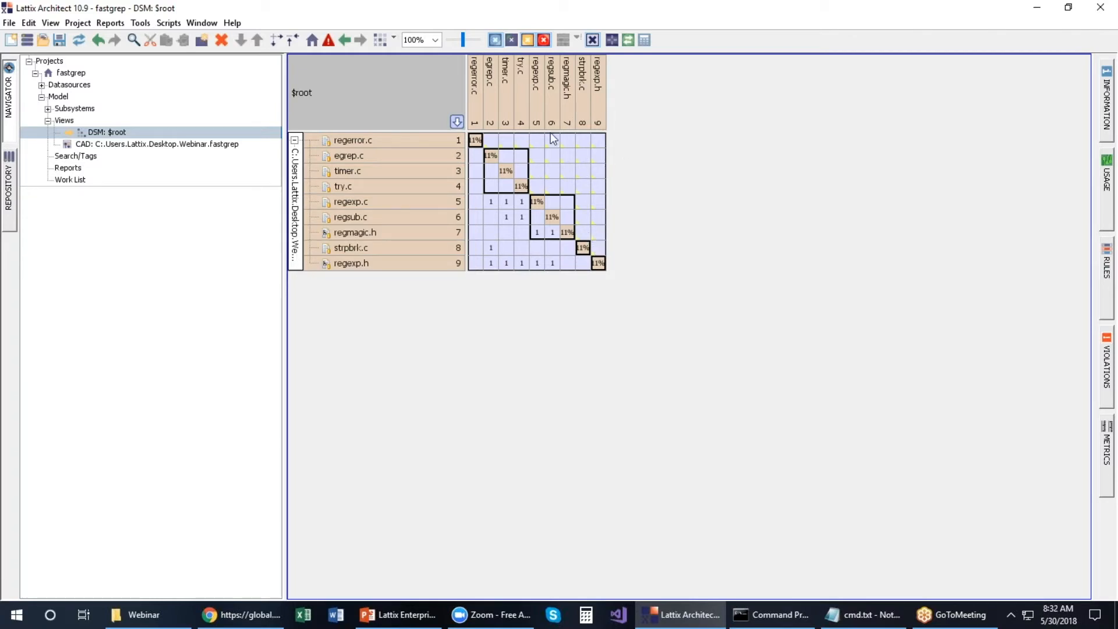
{"action": "mouse_move", "coordinate": [596, 242]}
{"action": "left_click", "coordinate": [509, 222]}
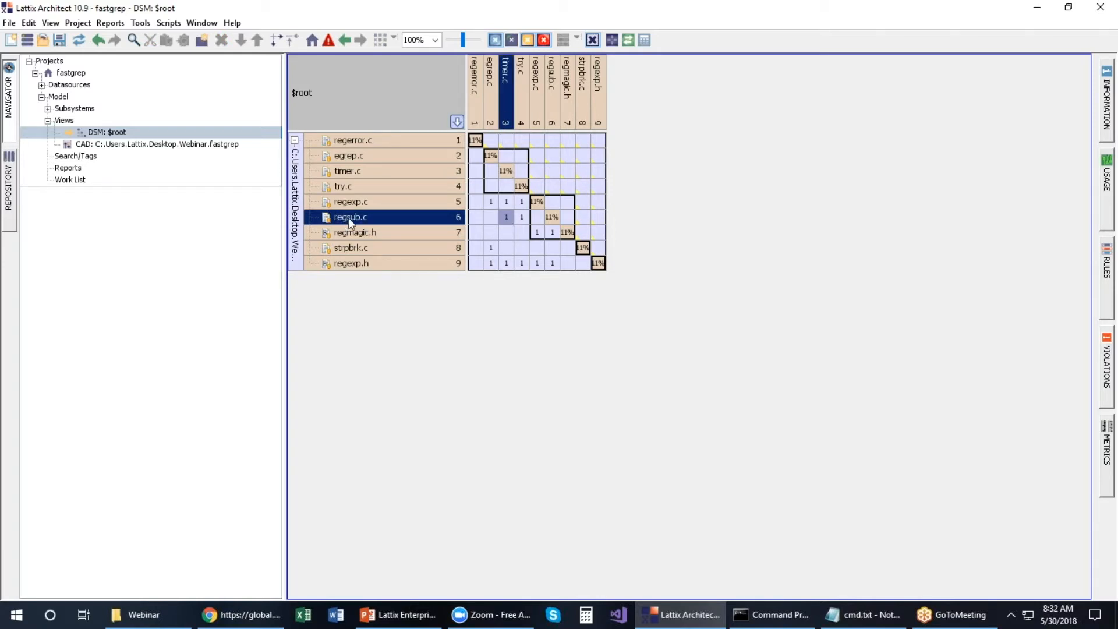
Step: Add a Cannot Use rule forbidding regsub.c from using timer.c, then undo it
{"action": "right_click", "coordinate": [508, 222]}
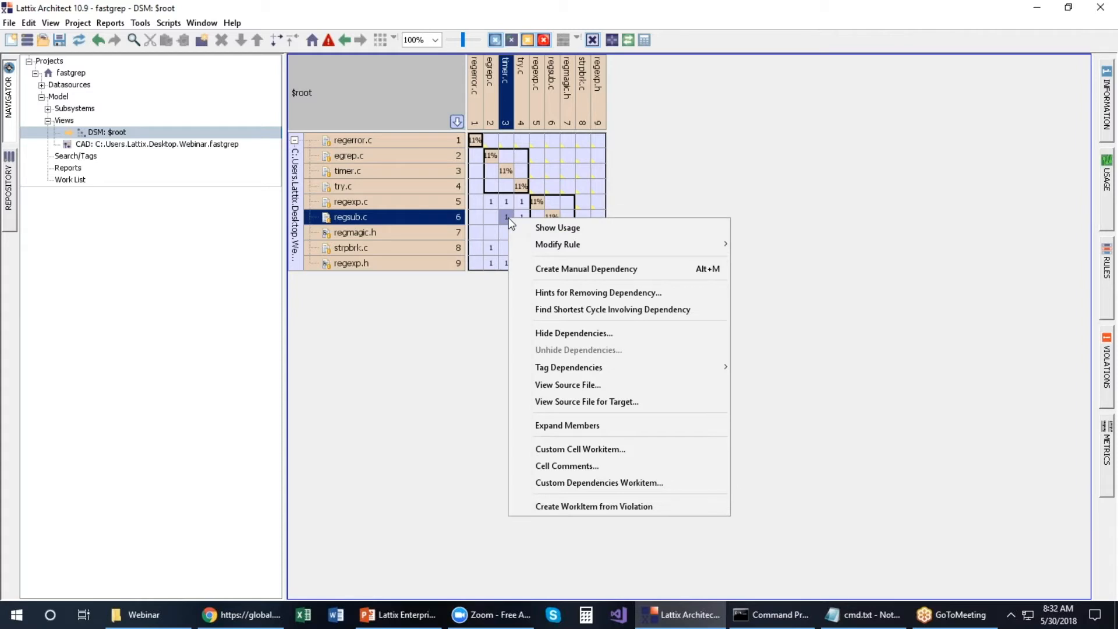
{"action": "mouse_move", "coordinate": [527, 244]}
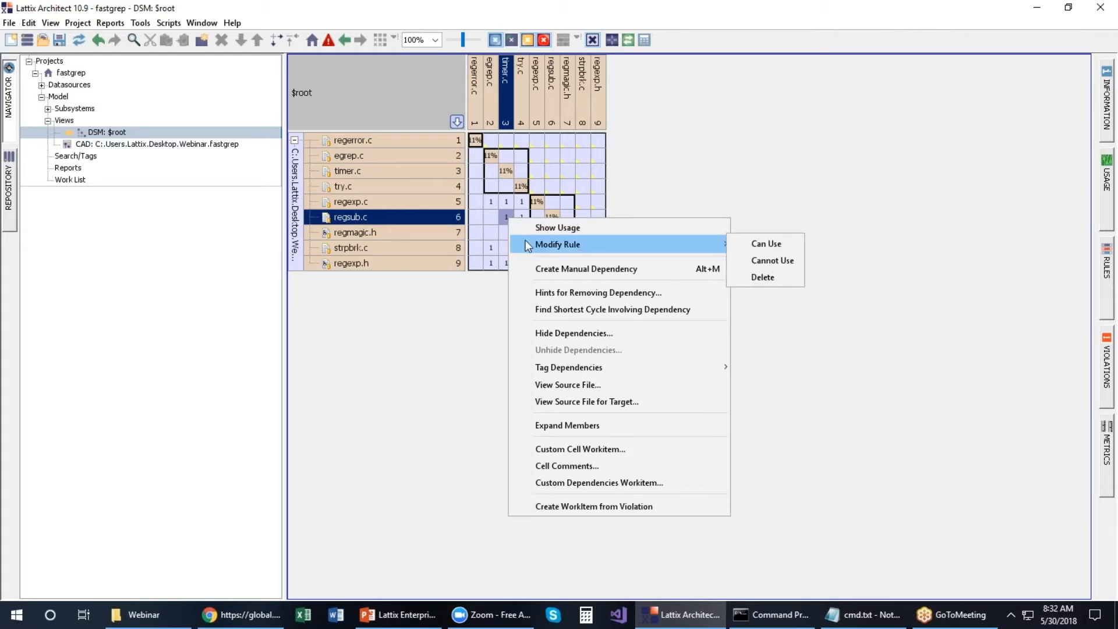
{"action": "left_click", "coordinate": [759, 258]}
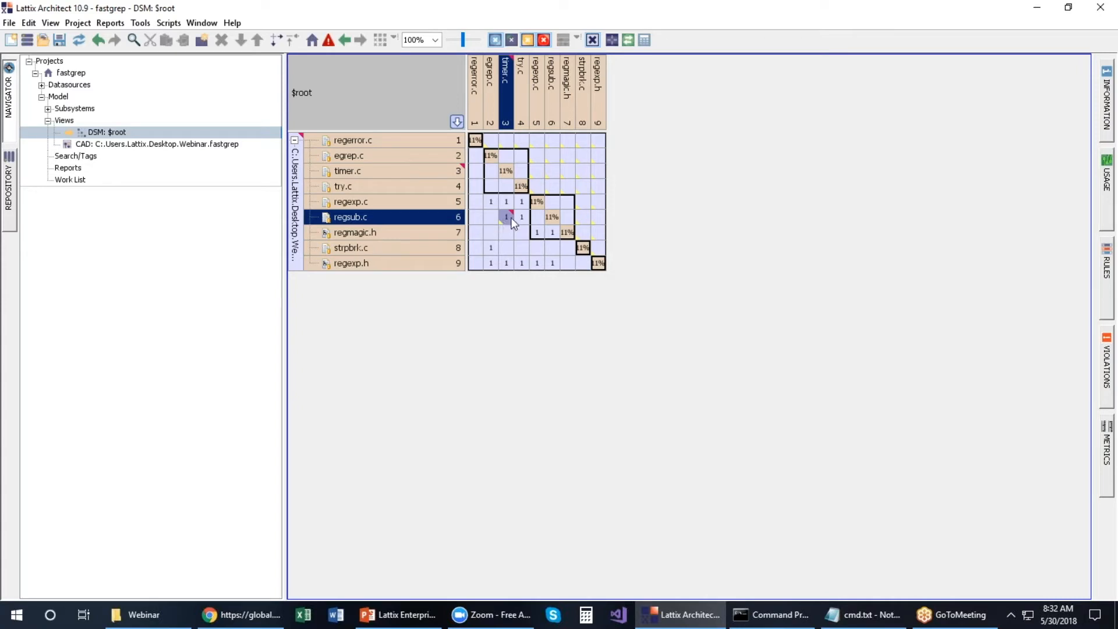
{"action": "mouse_move", "coordinate": [512, 225]}
{"action": "left_click", "coordinate": [99, 41]}
Step: Open regsub.c's source file with View Source File...
{"action": "right_click", "coordinate": [407, 219]}
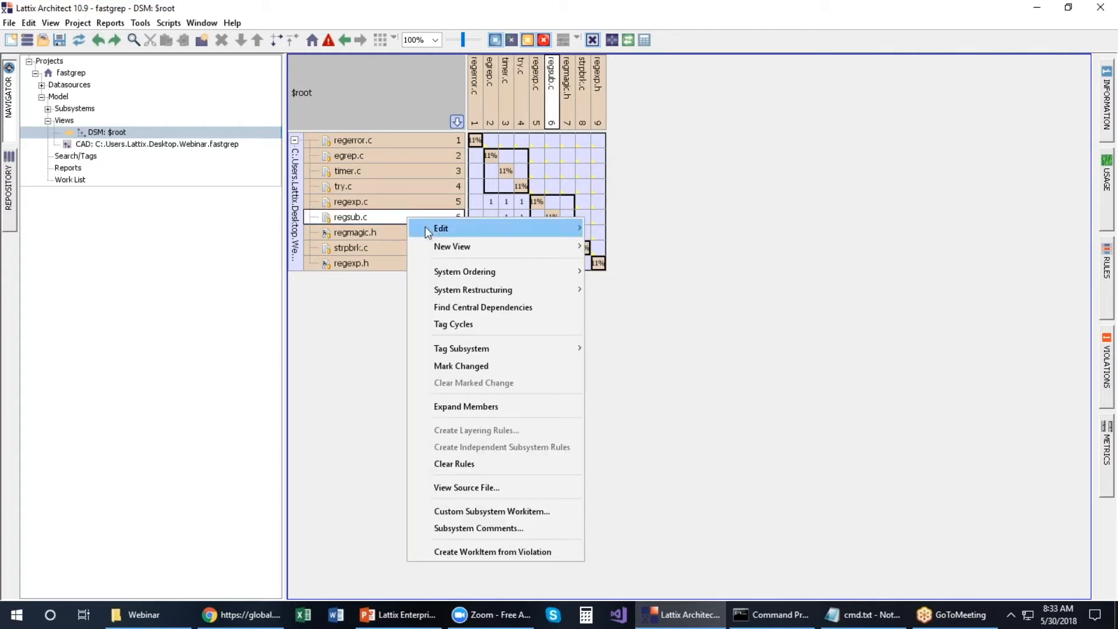
{"action": "mouse_move", "coordinate": [425, 226]}
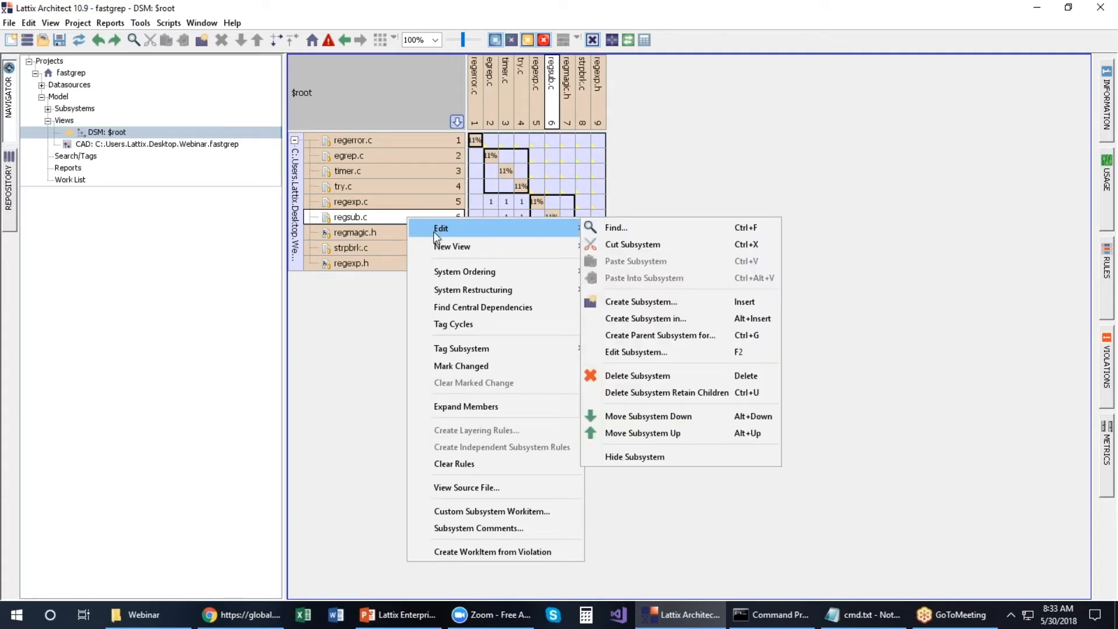
{"action": "left_click", "coordinate": [466, 487]}
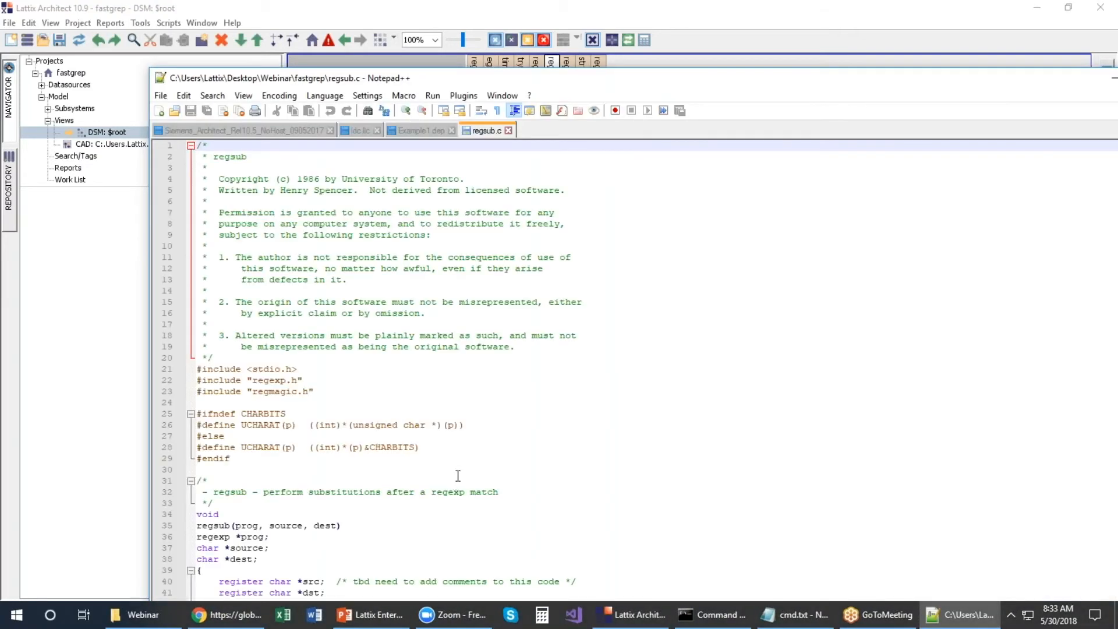
Step: Add a line #incldude "foo.h" below the regmagic.h include in regsub.c
{"action": "left_click_drag", "start_coordinate": [608, 81], "coordinate": [516, 16]}
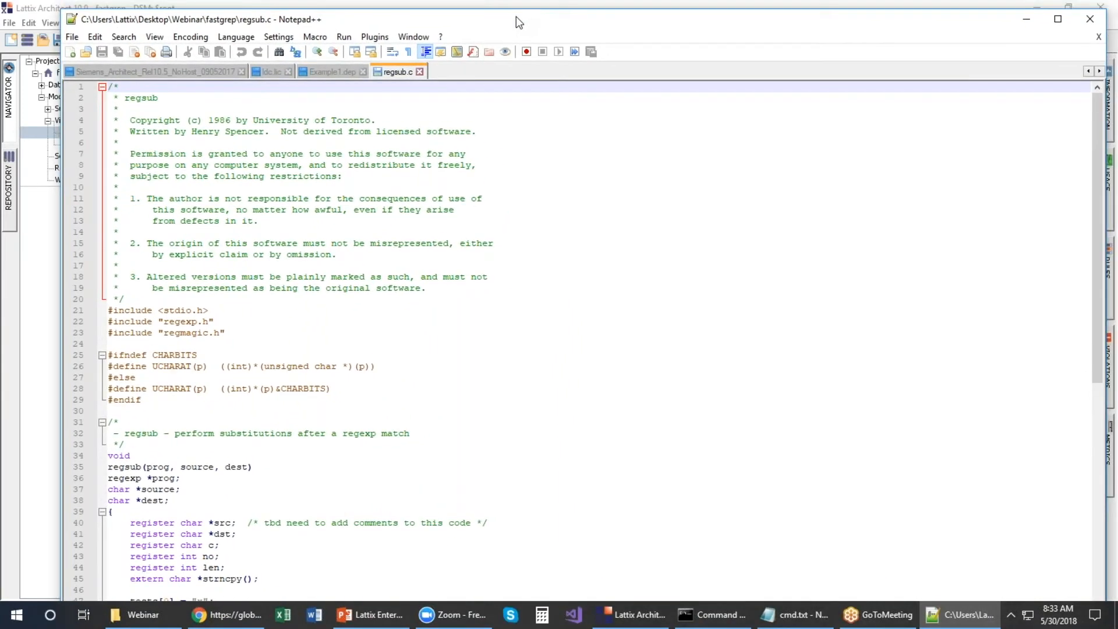
{"action": "left_click", "coordinate": [231, 333]}
{"action": "key", "text": "Return"}
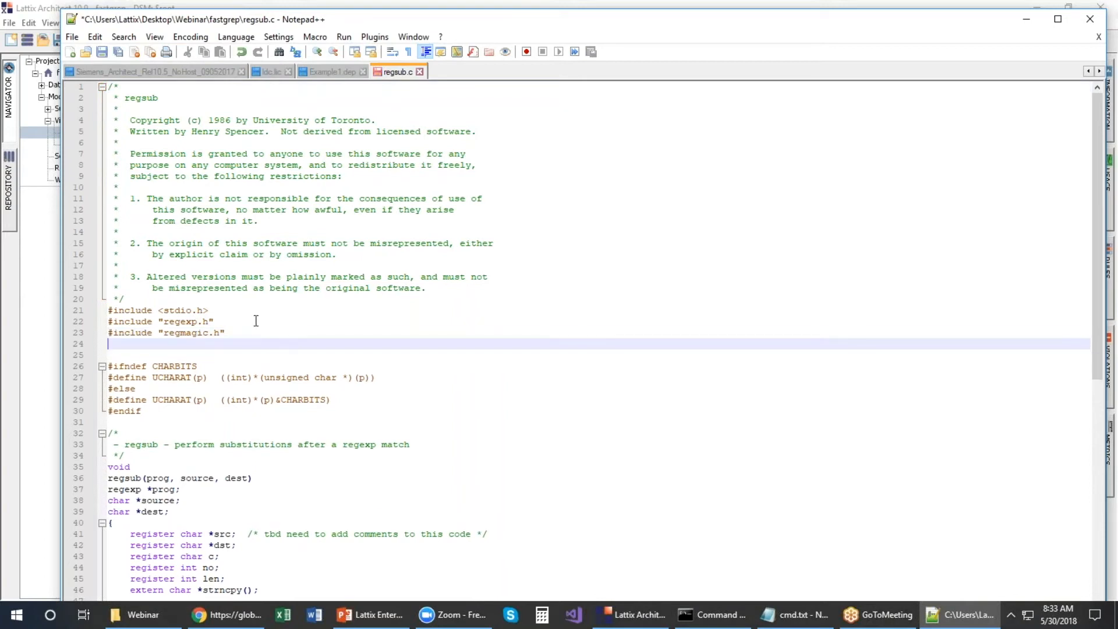
{"action": "type", "text": "#incldude \"foo.h\""}
Step: Copy extern char **tests; from the cmd.txt notes and paste it after the includes
{"action": "left_click", "coordinate": [790, 617]}
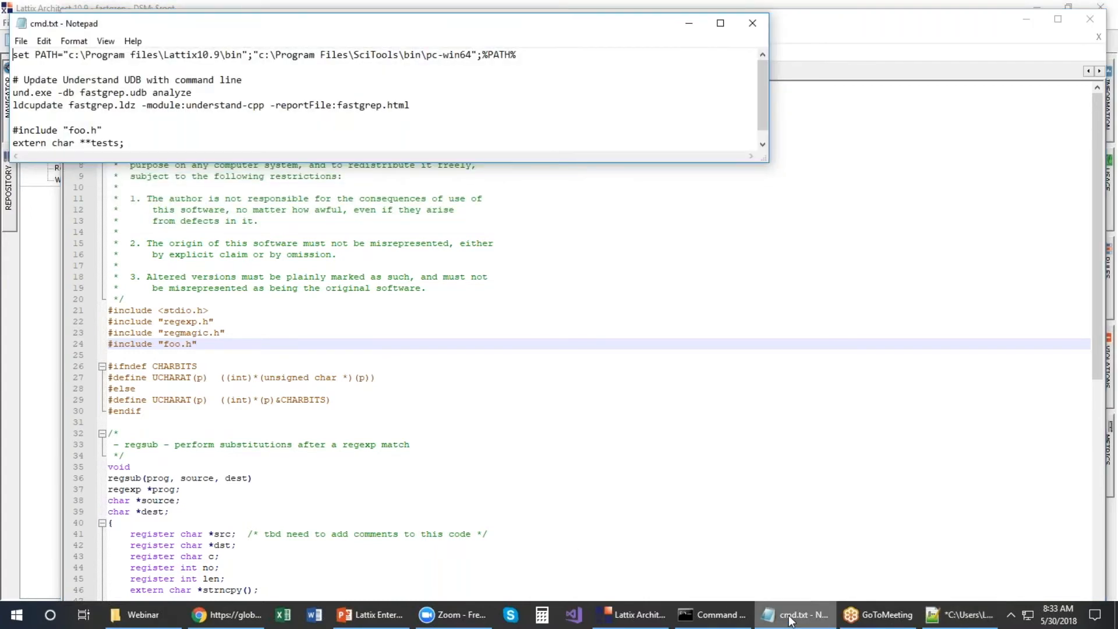
{"action": "left_click_drag", "start_coordinate": [14, 144], "coordinate": [141, 143]}
{"action": "right_click", "coordinate": [120, 131]}
{"action": "left_click", "coordinate": [169, 176]}
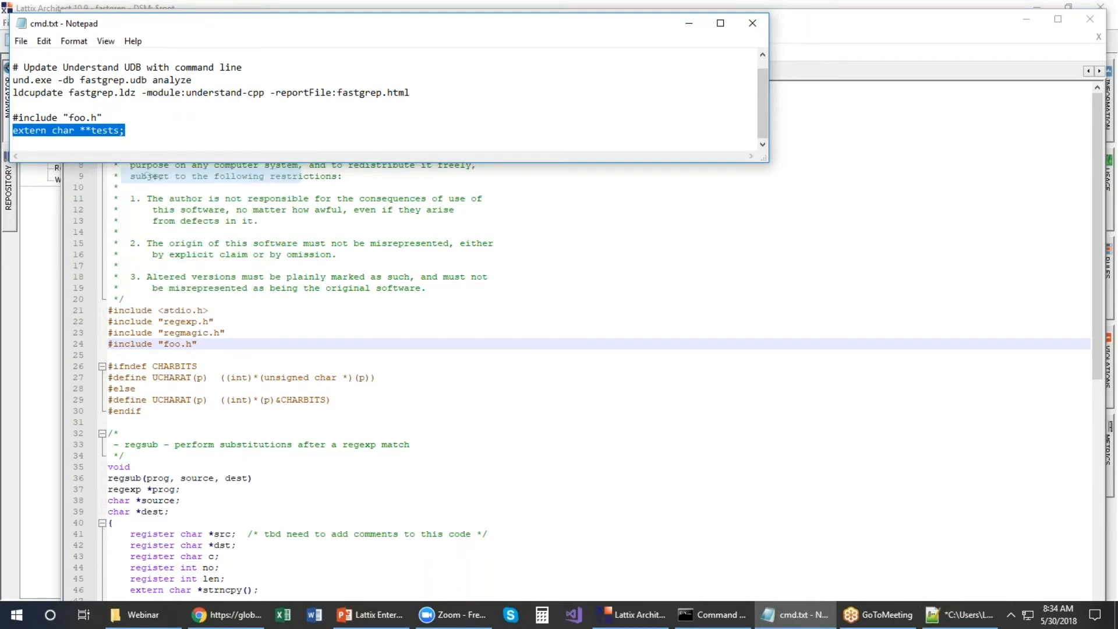
{"action": "left_click", "coordinate": [696, 22]}
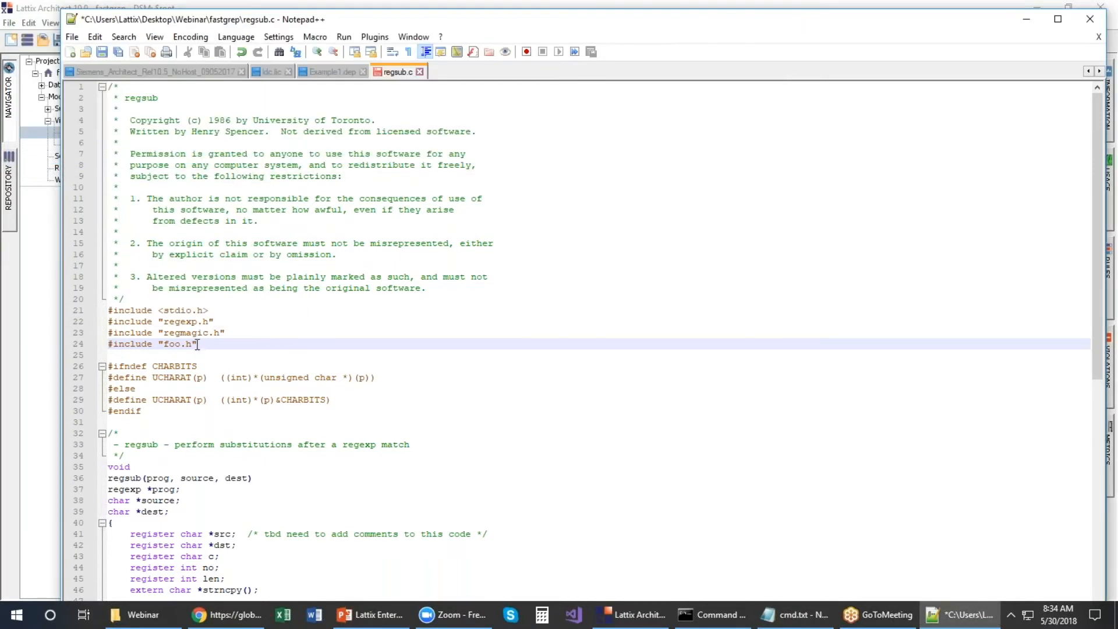
{"action": "key", "text": "Return"}
{"action": "key", "text": "Return"}
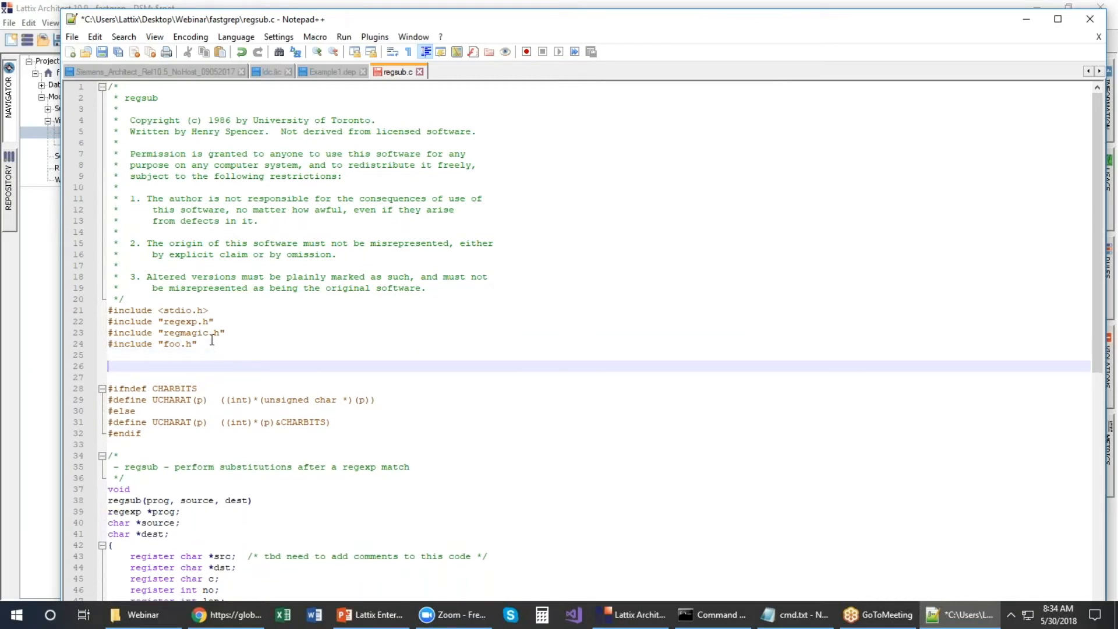
{"action": "key", "text": "ctrl+v"}
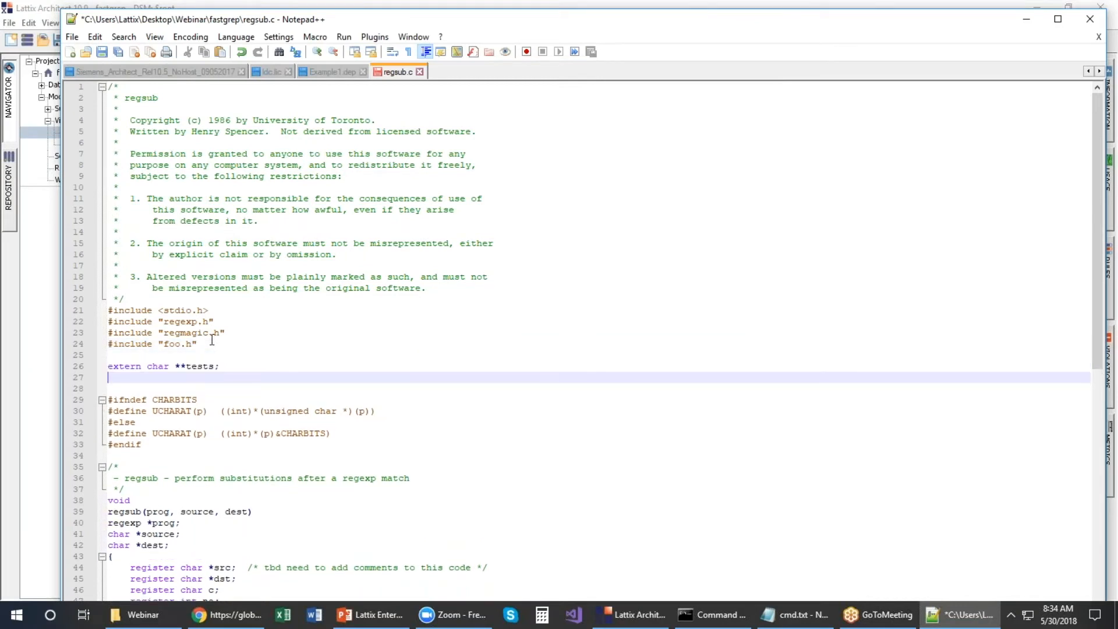
{"action": "key", "text": "BackSpace"}
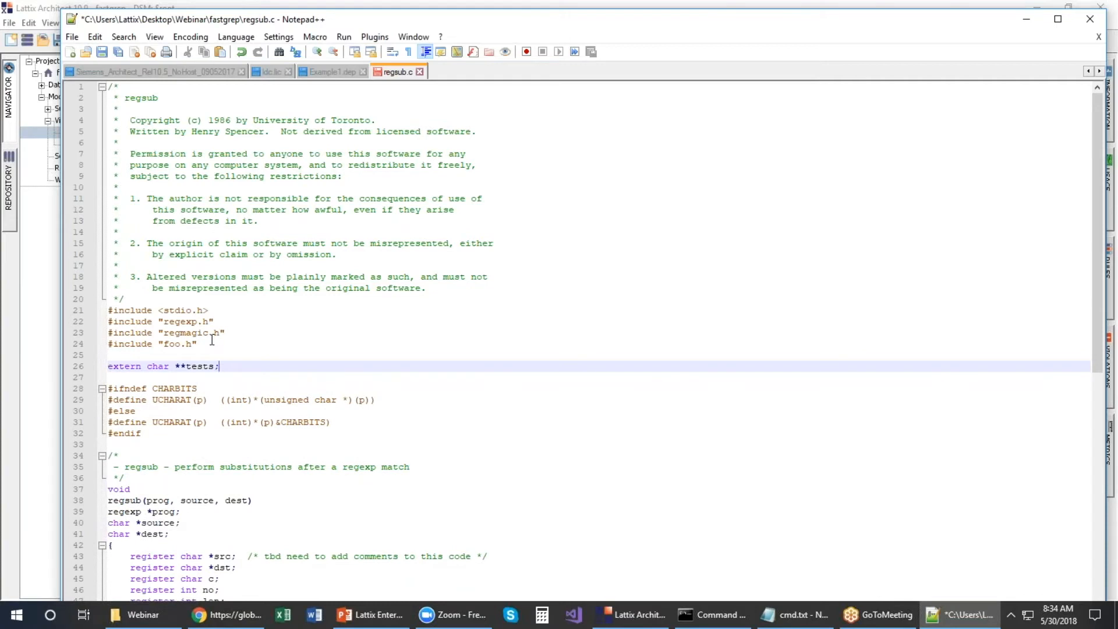
Step: Save regsub.c and close Notepad++
{"action": "key", "text": "ctrl+s"}
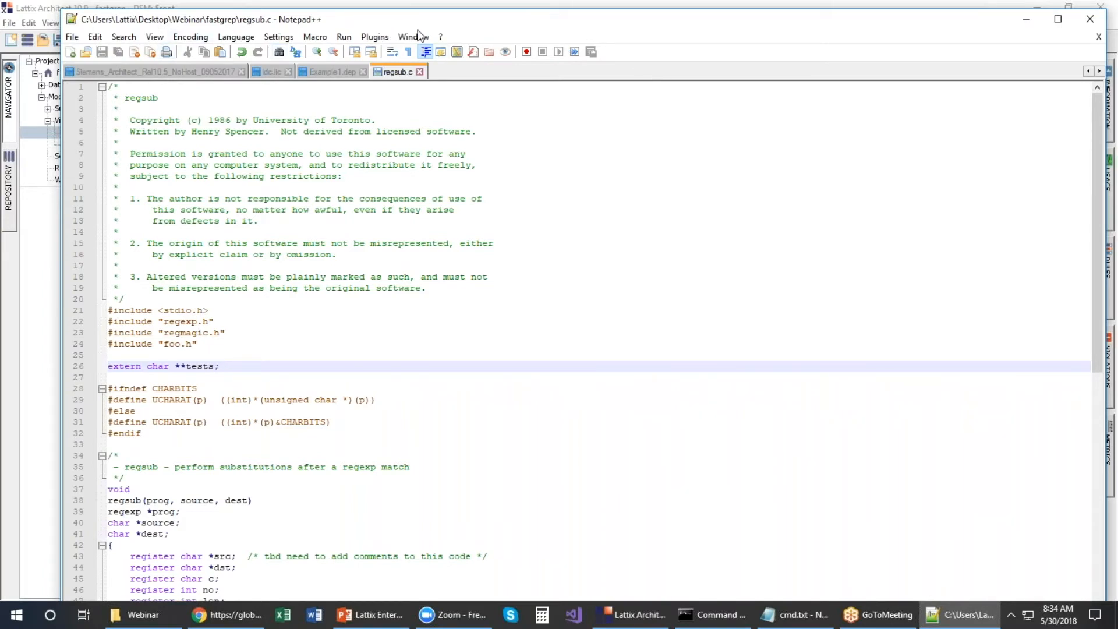
{"action": "left_click_drag", "start_coordinate": [509, 25], "coordinate": [439, 64]}
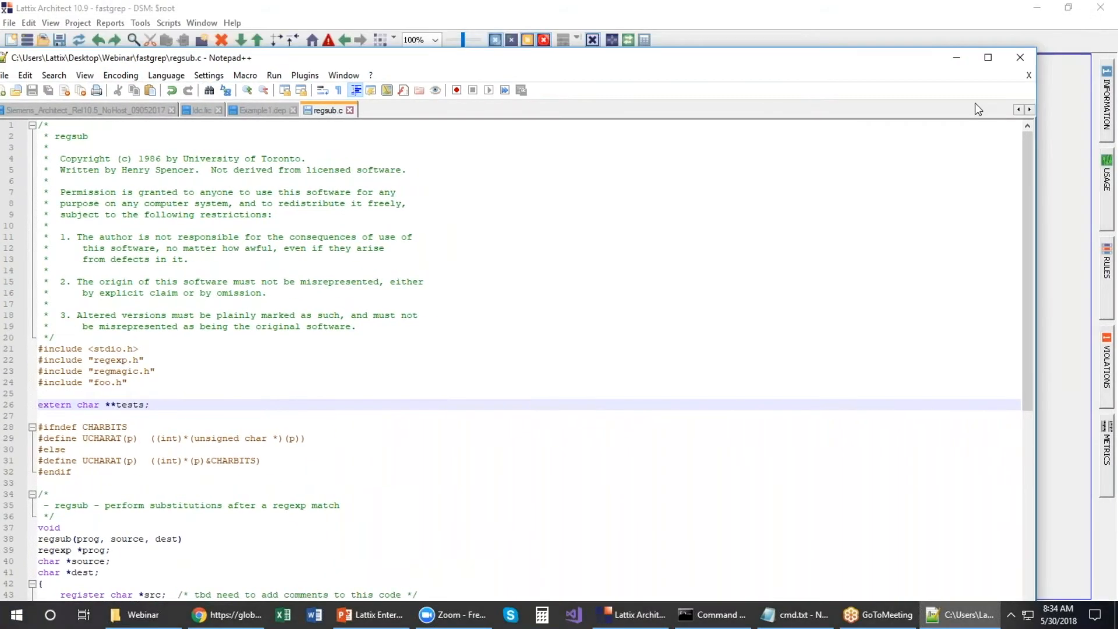
{"action": "left_click", "coordinate": [1021, 58]}
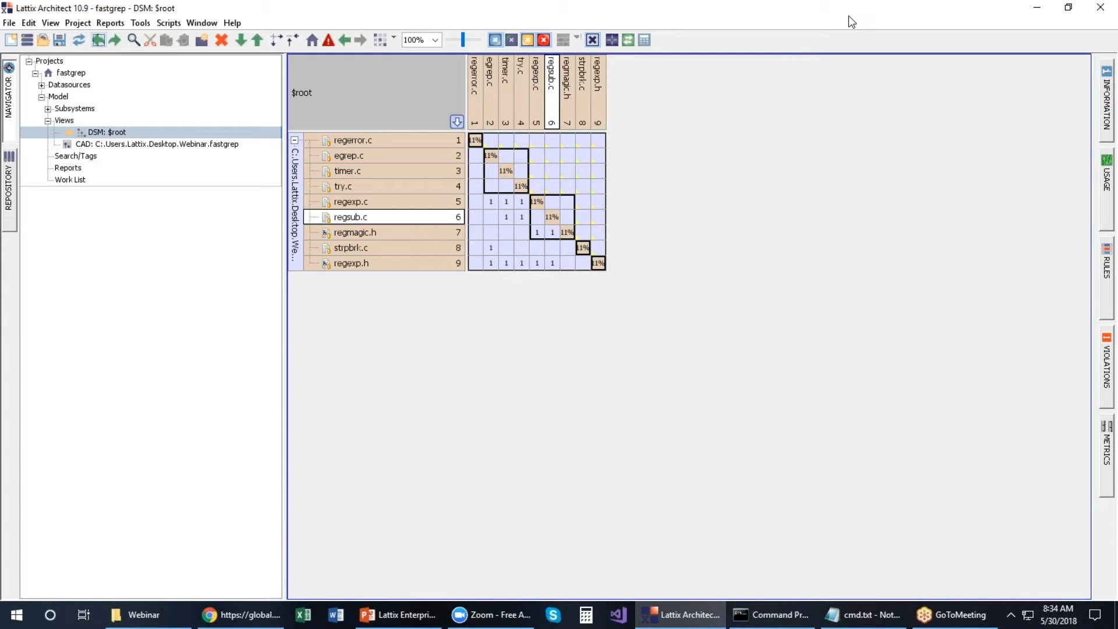
Step: Un-maximize the Lattix Architect window so the PowerPoint presentation shows behind it
{"action": "left_click_drag", "start_coordinate": [847, 16], "coordinate": [806, 81]}
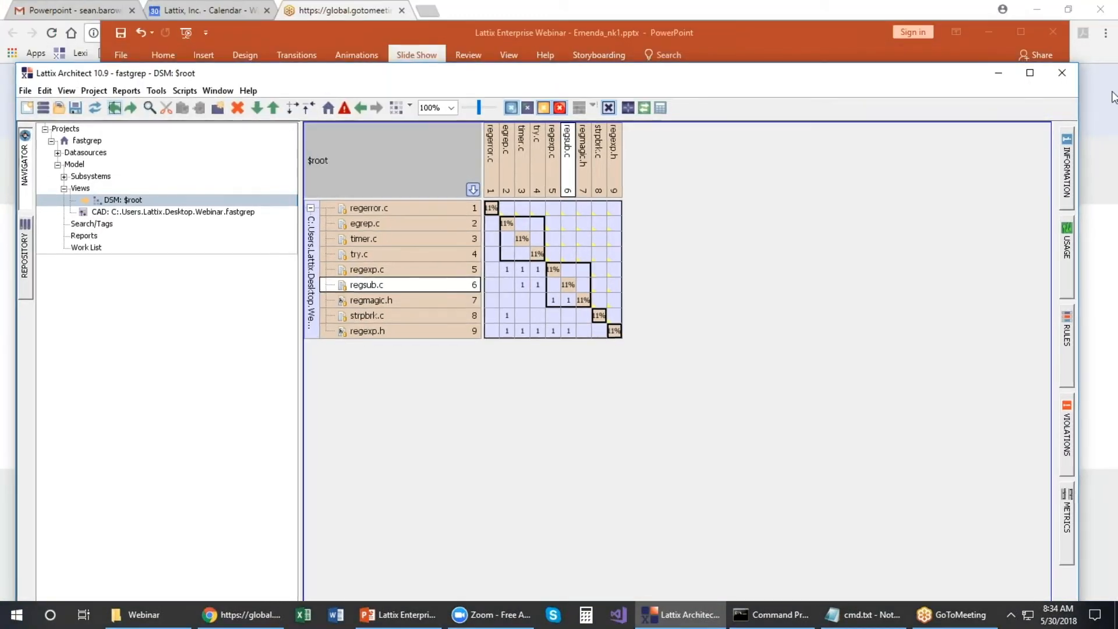
Step: Minimize Lattix Architect and PowerPoint, and bring the Webinar-folder Command Prompt forward
{"action": "left_click", "coordinate": [1000, 72]}
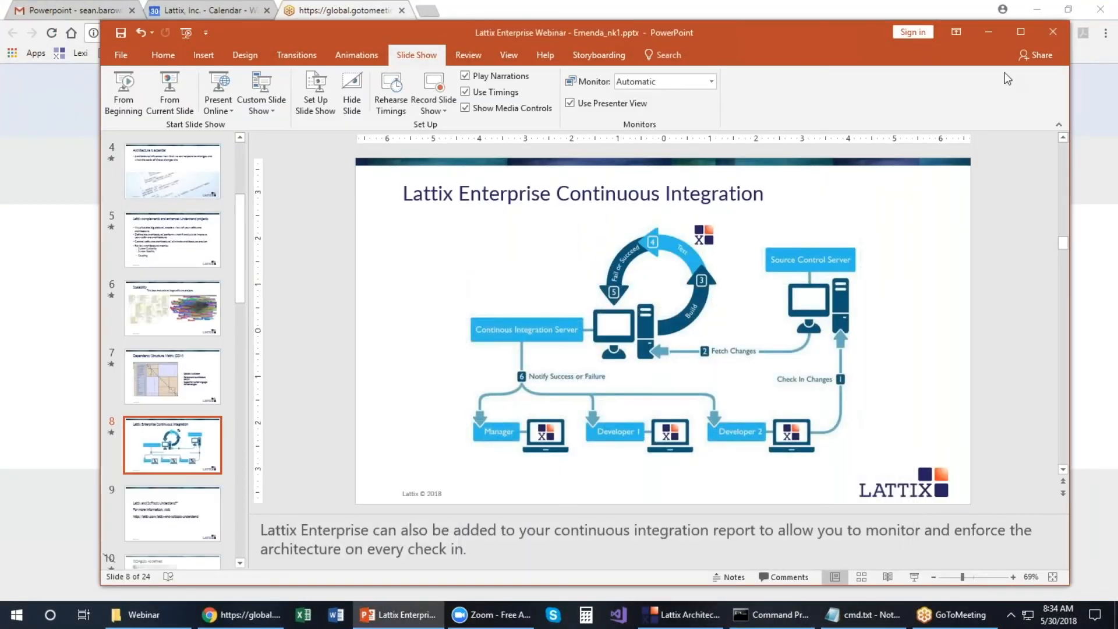
{"action": "left_click_drag", "start_coordinate": [848, 26], "coordinate": [808, 63]}
{"action": "left_click", "coordinate": [957, 67]}
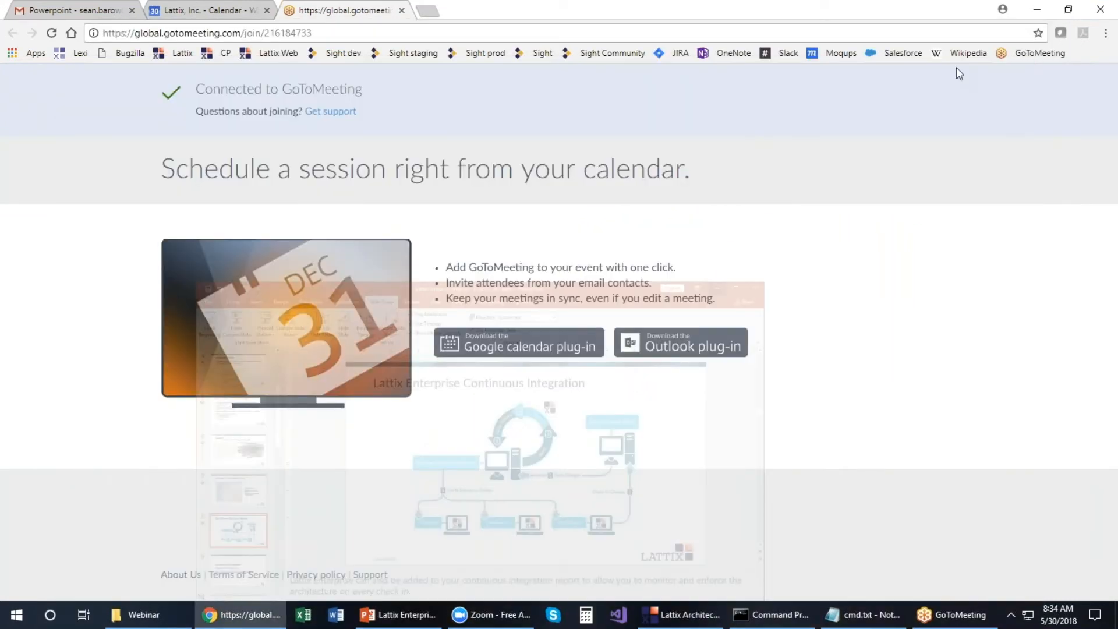
{"action": "left_click", "coordinate": [792, 620]}
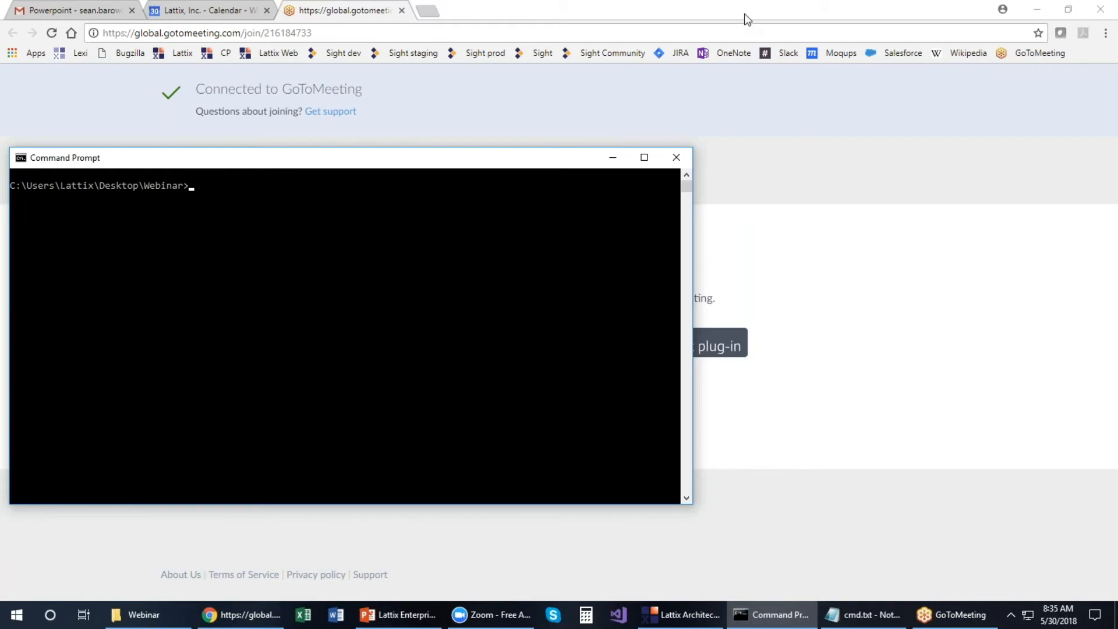
Step: Restore down and minimize Chrome to reveal the Command Prompt
{"action": "left_click", "coordinate": [746, 17]}
{"action": "double_click", "coordinate": [754, 18]}
{"action": "left_click_drag", "start_coordinate": [746, 30], "coordinate": [721, 88]}
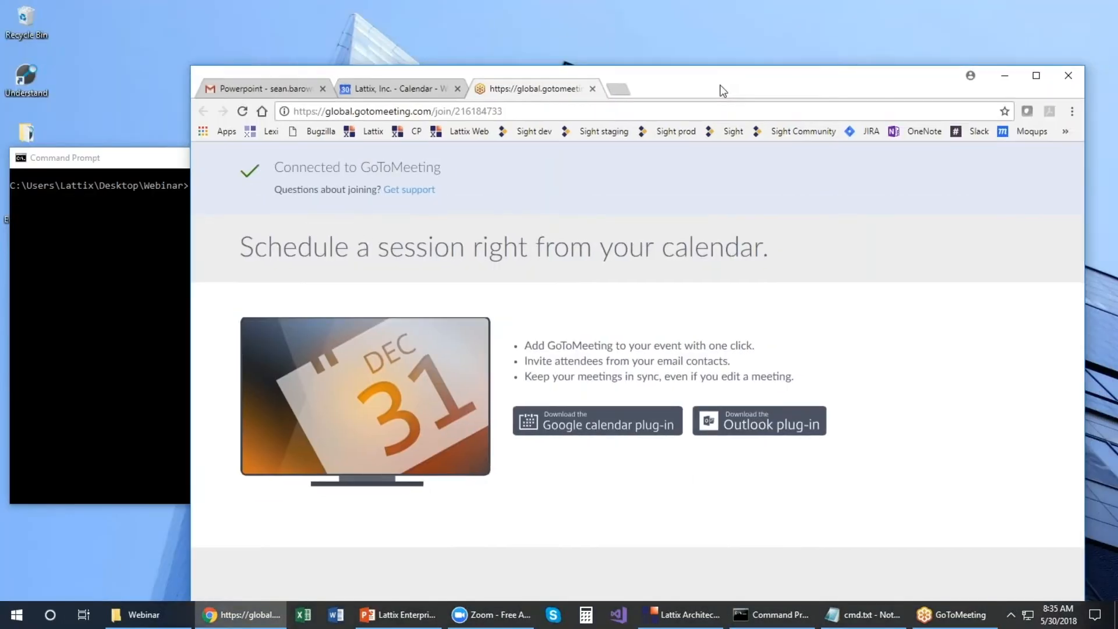
{"action": "left_click", "coordinate": [1008, 74]}
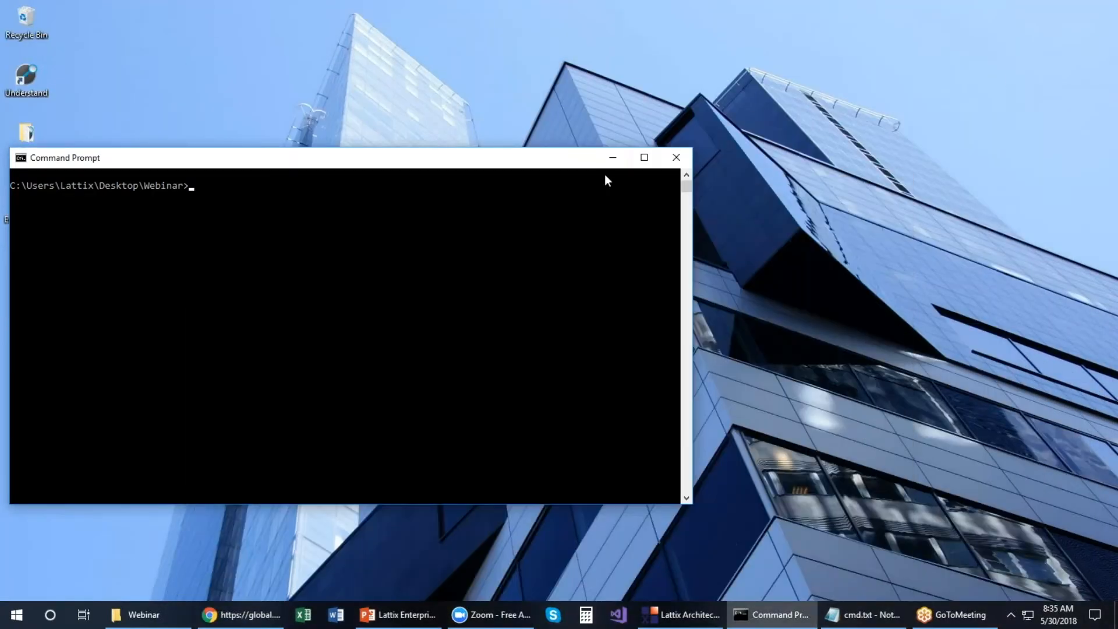
Step: Move the console to the top and narrow the cmd.txt Notepad window beside it
{"action": "left_click_drag", "start_coordinate": [585, 165], "coordinate": [974, 60]}
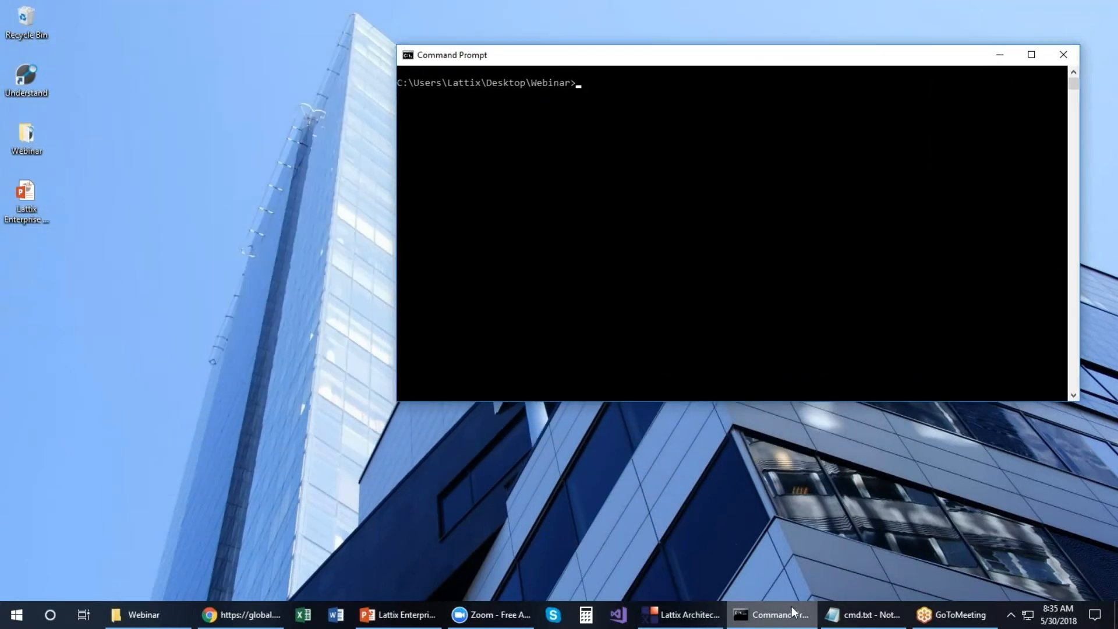
{"action": "left_click", "coordinate": [861, 615]}
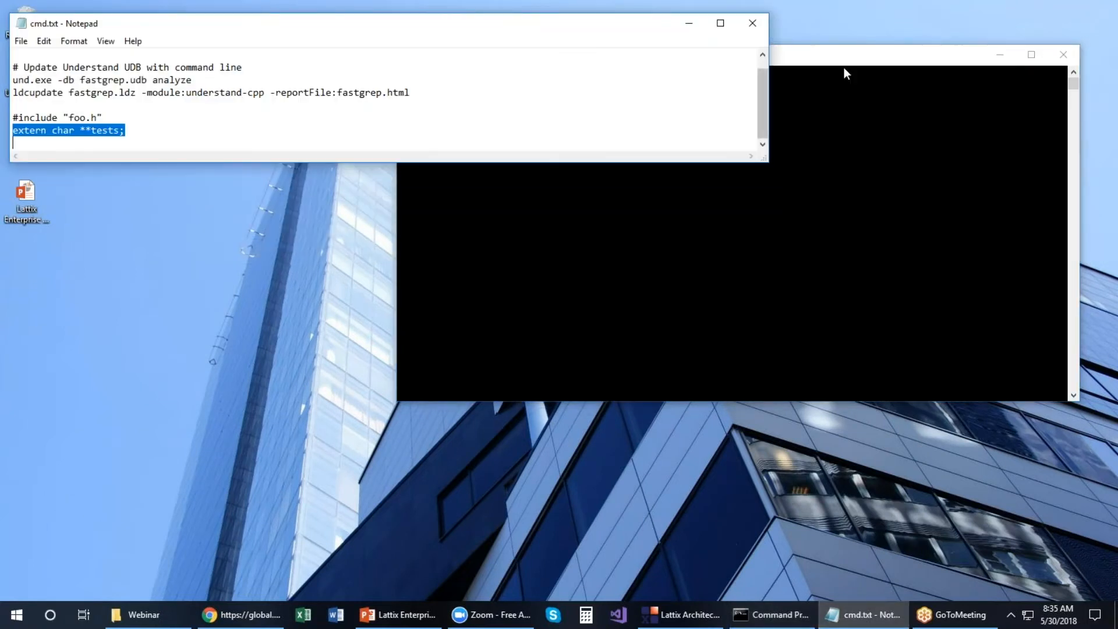
{"action": "left_click_drag", "start_coordinate": [769, 82], "coordinate": [517, 28]}
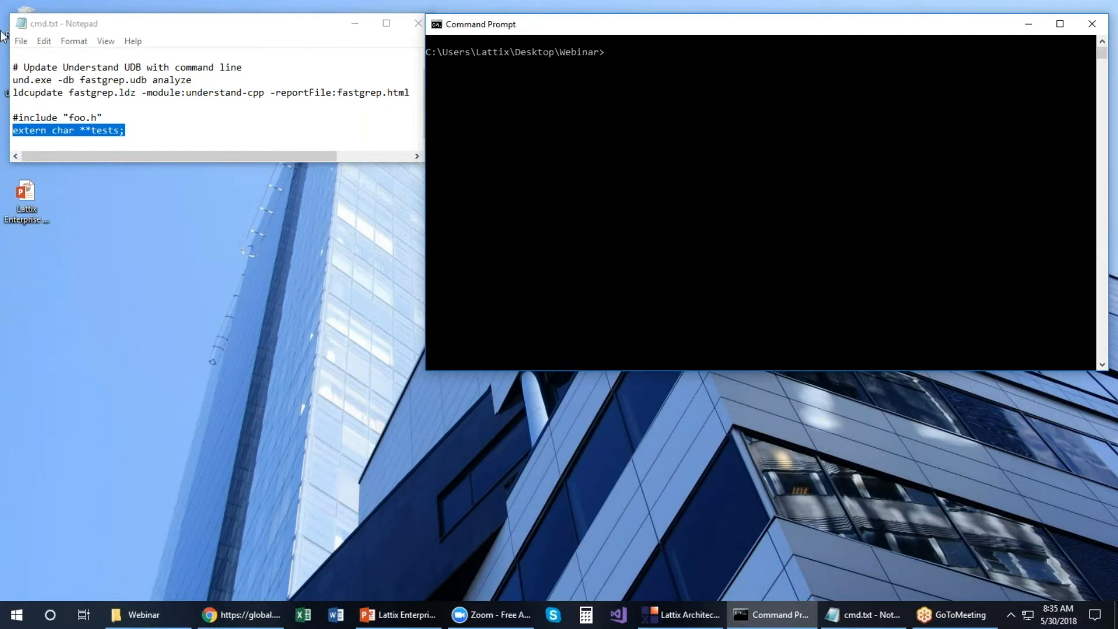
Step: Copy the set PATH line from cmd.txt in Notepad
{"action": "left_click", "coordinate": [14, 80]}
{"action": "left_click_drag", "start_coordinate": [14, 79], "coordinate": [194, 84]}
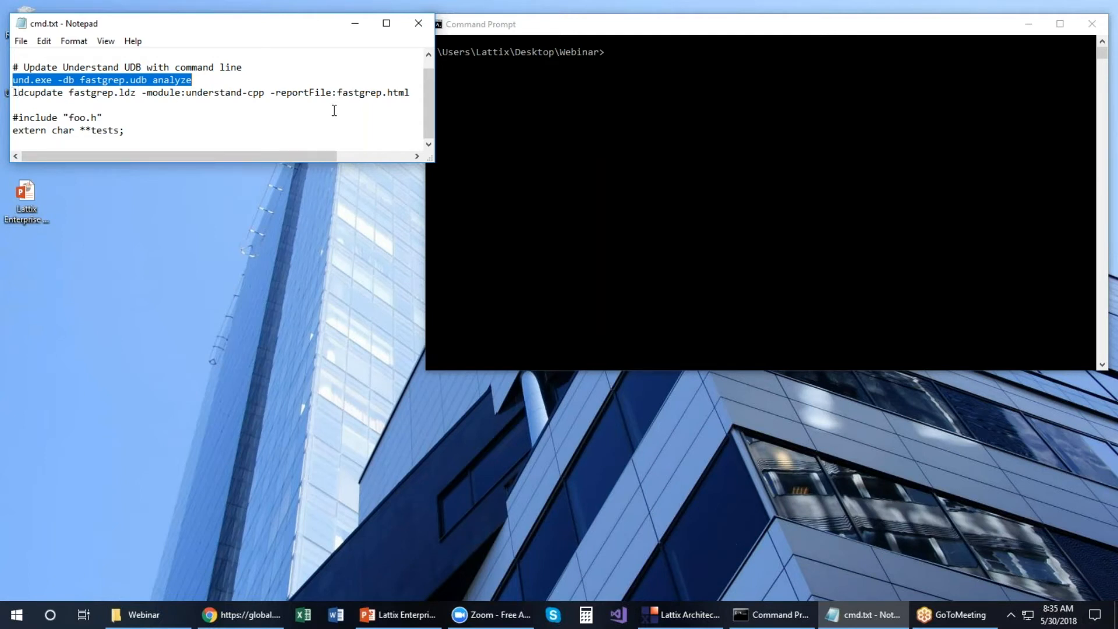
{"action": "scroll", "coordinate": [334, 111], "scroll_direction": "up", "scroll_amount": 1}
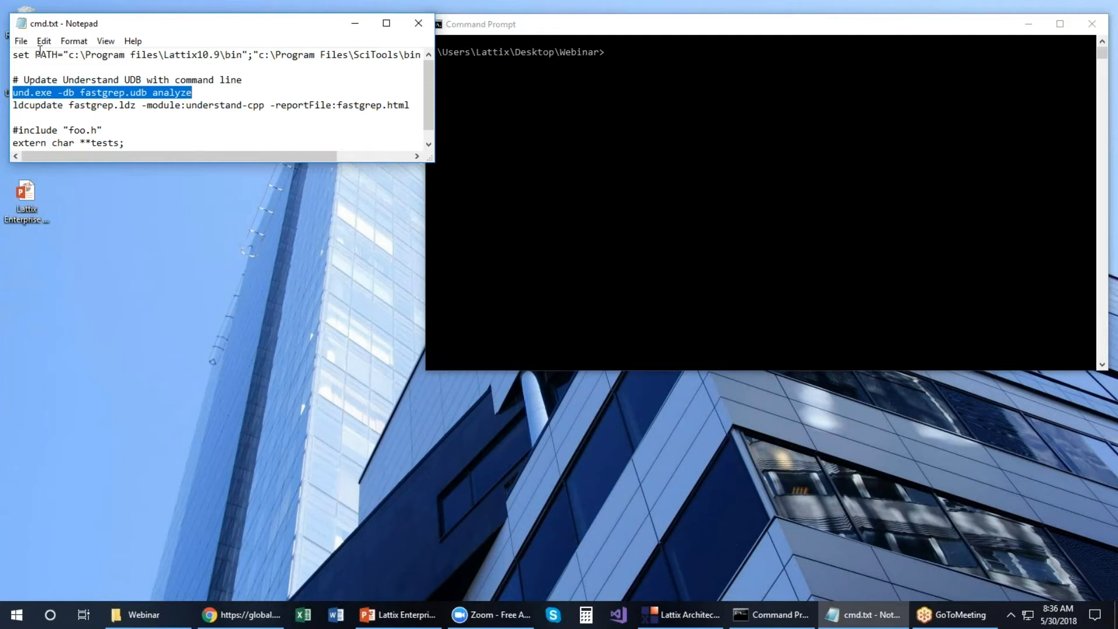
{"action": "left_click", "coordinate": [13, 55]}
{"action": "left_click_drag", "start_coordinate": [13, 55], "coordinate": [400, 62]}
{"action": "right_click", "coordinate": [397, 57]}
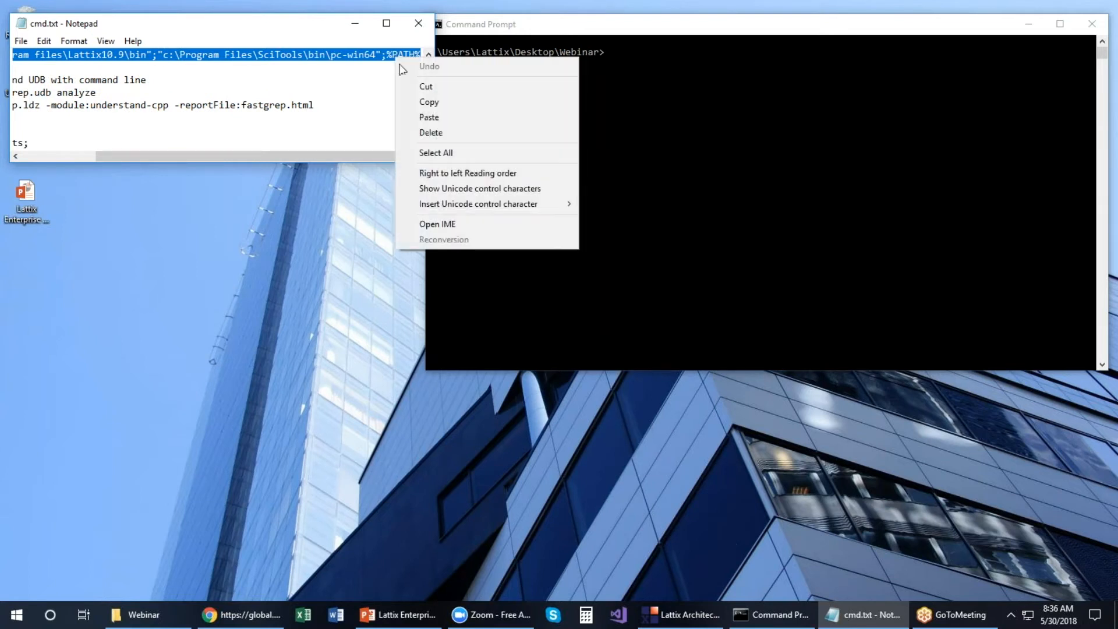
{"action": "left_click", "coordinate": [428, 101]}
Step: Paste the set PATH command into Command Prompt and run it
{"action": "left_click", "coordinate": [654, 87]}
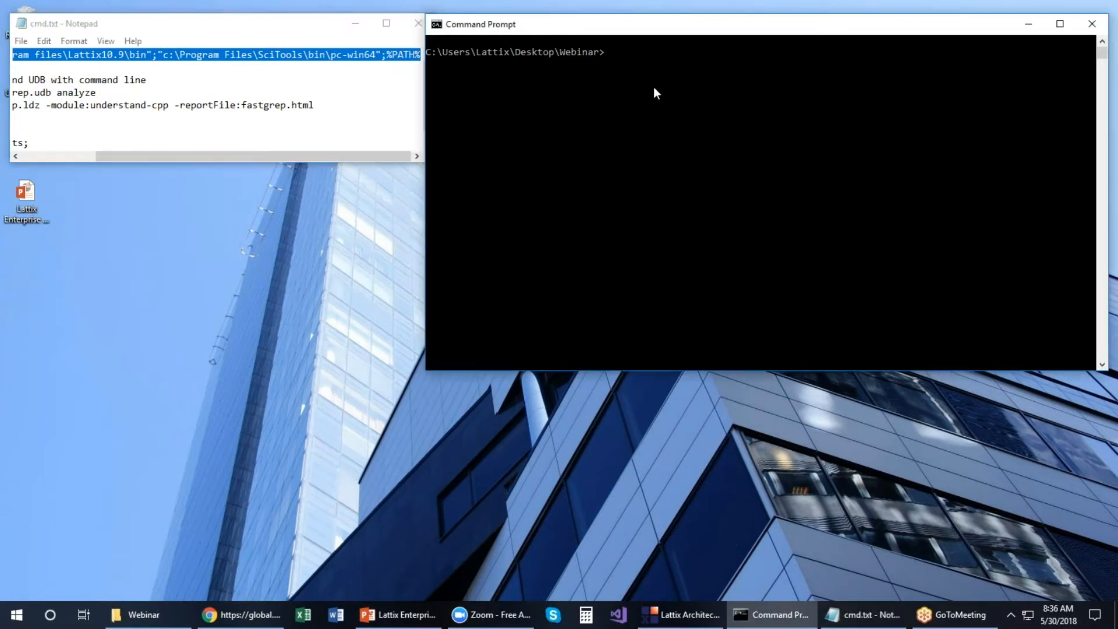
{"action": "right_click", "coordinate": [653, 87]}
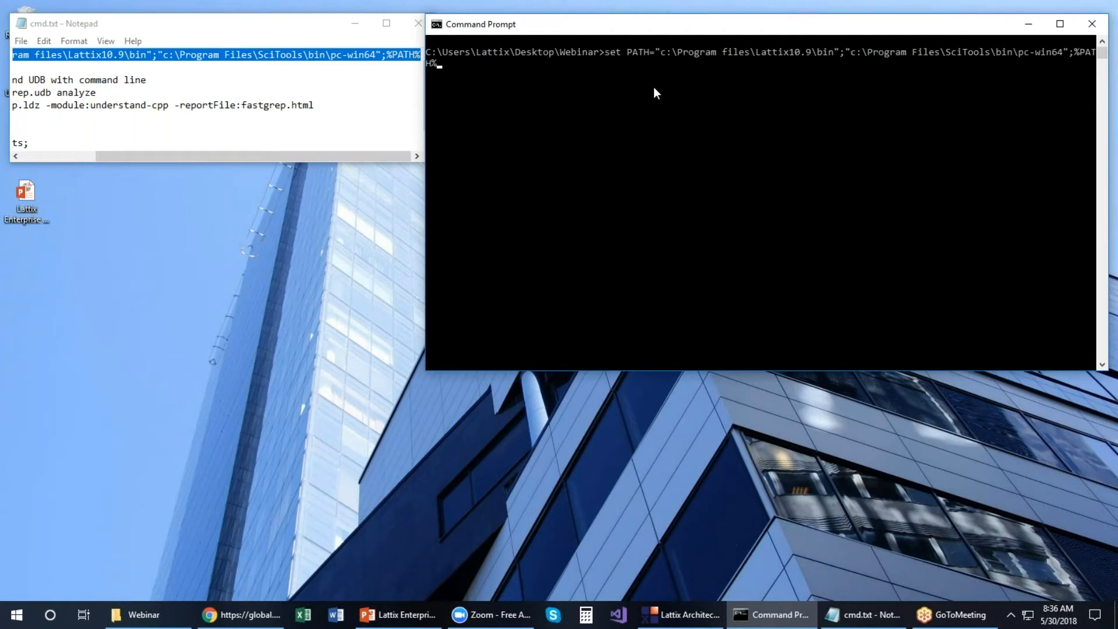
{"action": "key", "text": "Return"}
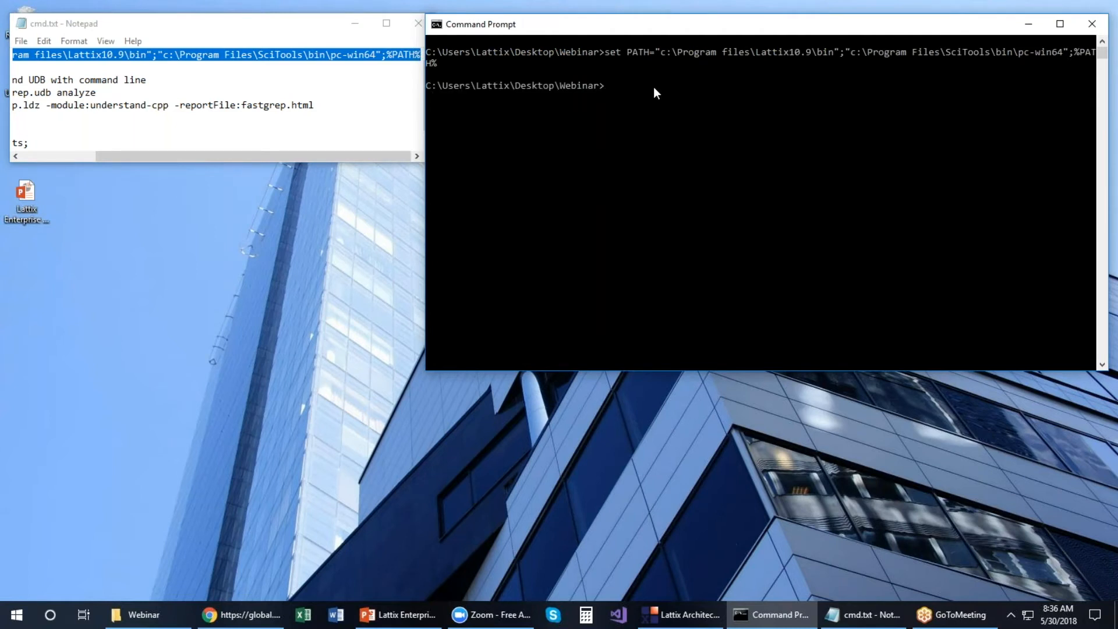
Step: Rearrange the Notepad and Command Prompt windows so both are usable
{"action": "left_click_drag", "start_coordinate": [260, 158], "coordinate": [163, 149]}
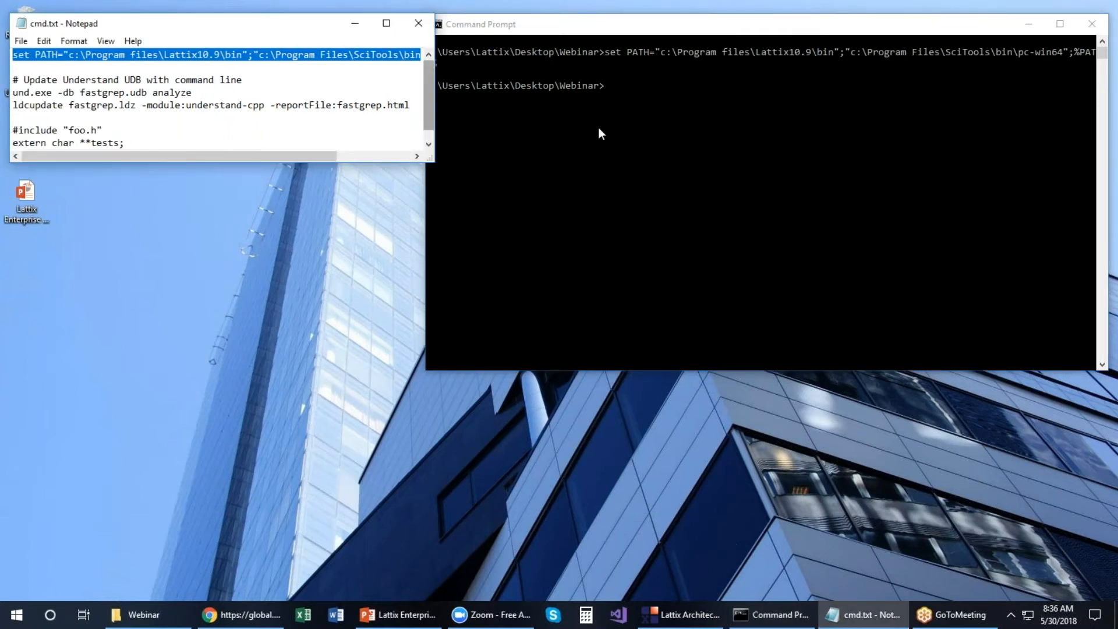
{"action": "left_click", "coordinate": [640, 96]}
{"action": "left_click_drag", "start_coordinate": [247, 156], "coordinate": [173, 154]}
{"action": "left_click_drag", "start_coordinate": [775, 27], "coordinate": [348, 200]}
{"action": "left_click_drag", "start_coordinate": [289, 155], "coordinate": [214, 154]}
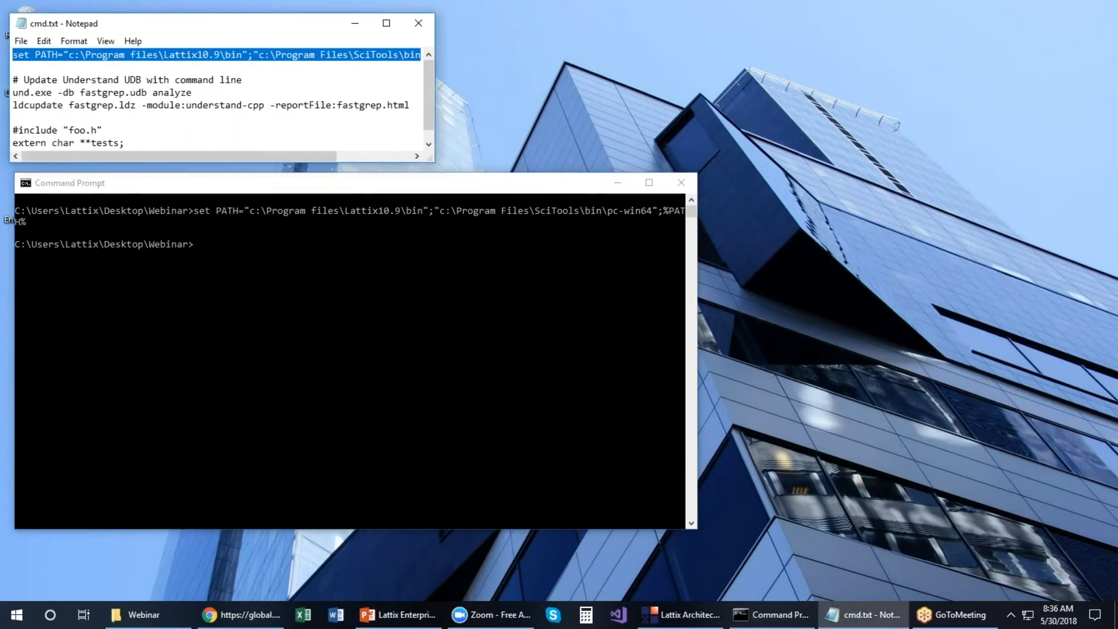
{"action": "left_click", "coordinate": [226, 239]}
{"action": "left_click_drag", "start_coordinate": [120, 156], "coordinate": [45, 156]}
Step: Copy 'und.exe -db fastgrep.udb analyze' from cmd.txt into Command Prompt and run it
{"action": "left_click_drag", "start_coordinate": [13, 92], "coordinate": [193, 94]}
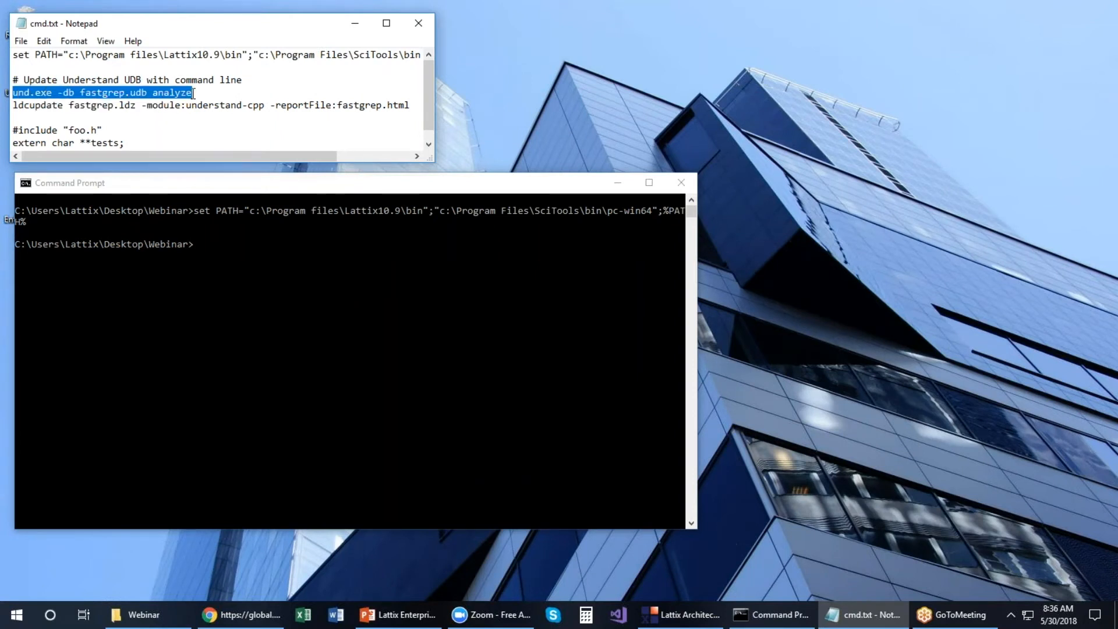
{"action": "right_click", "coordinate": [184, 92]}
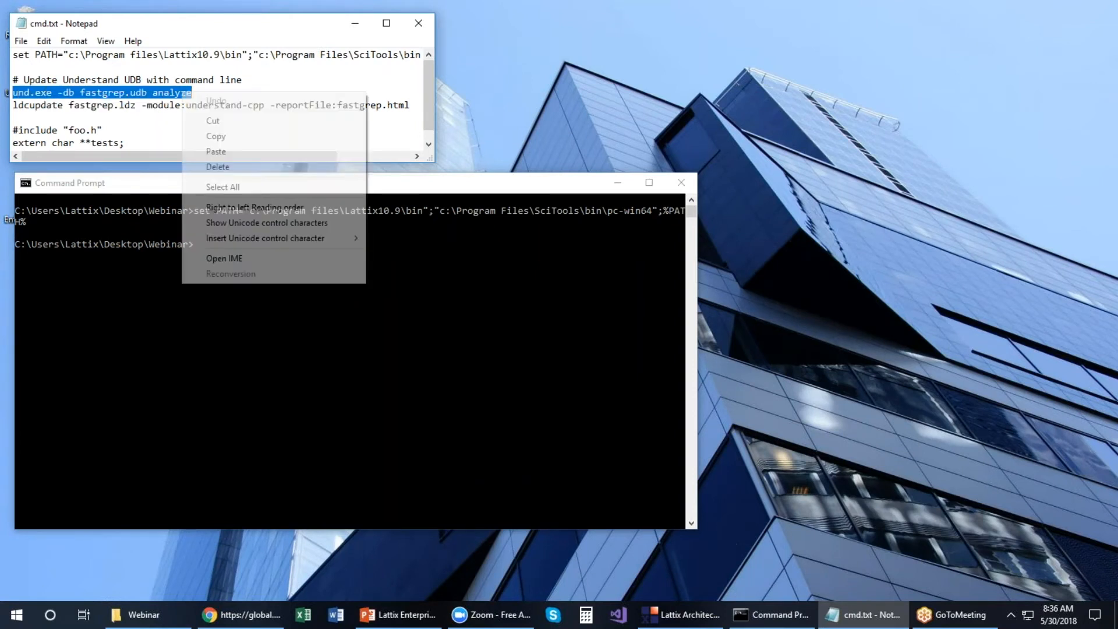
{"action": "left_click", "coordinate": [205, 124]}
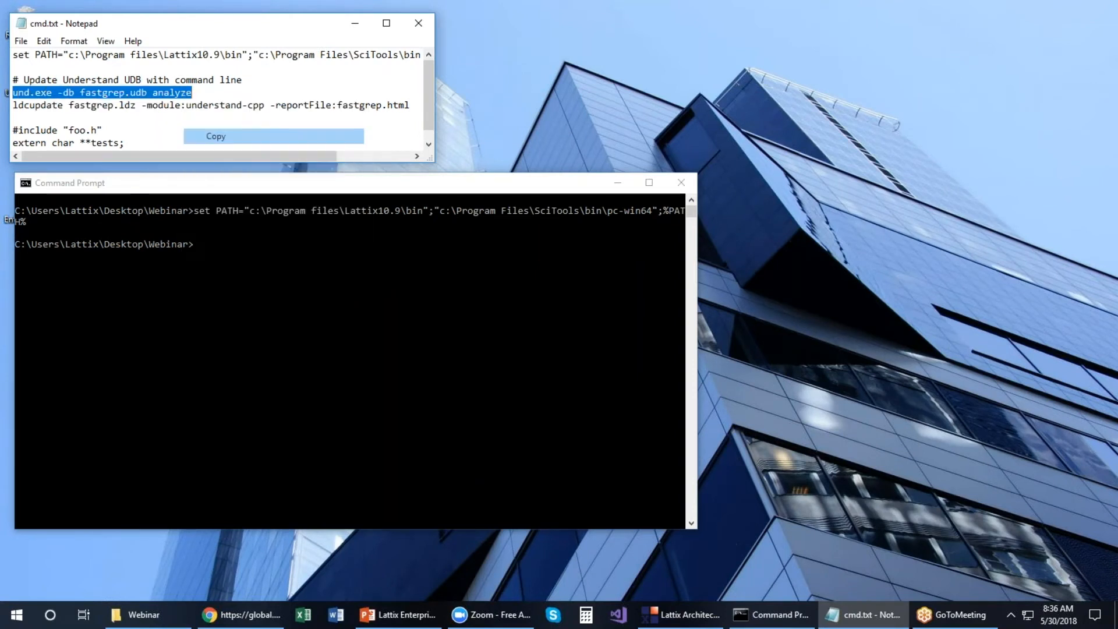
{"action": "left_click", "coordinate": [235, 239]}
{"action": "right_click", "coordinate": [235, 239]}
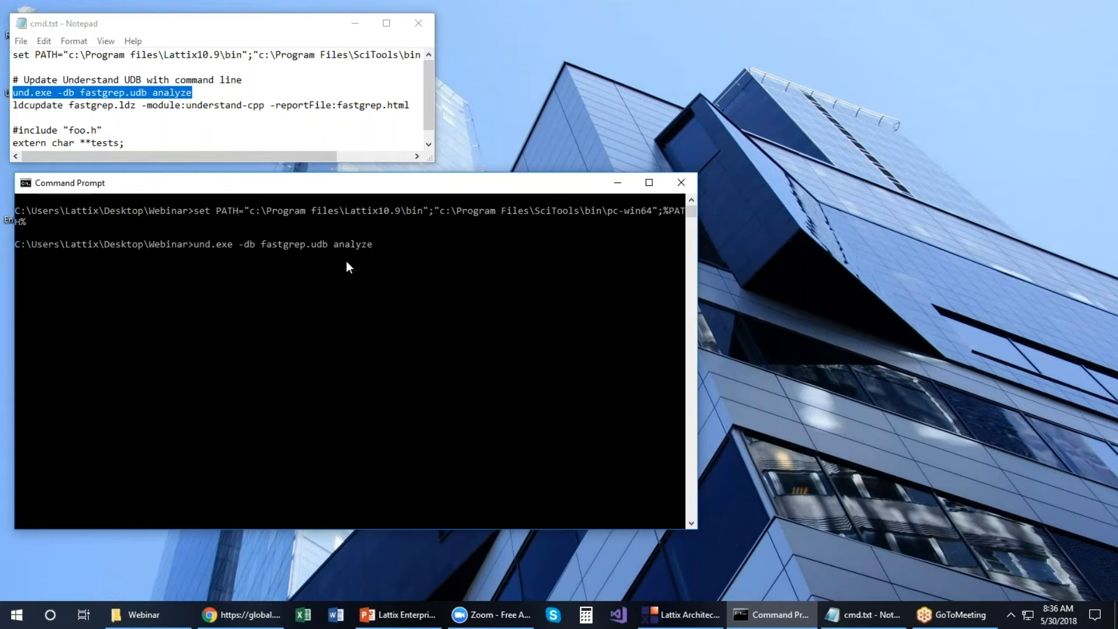
{"action": "key", "text": "Return"}
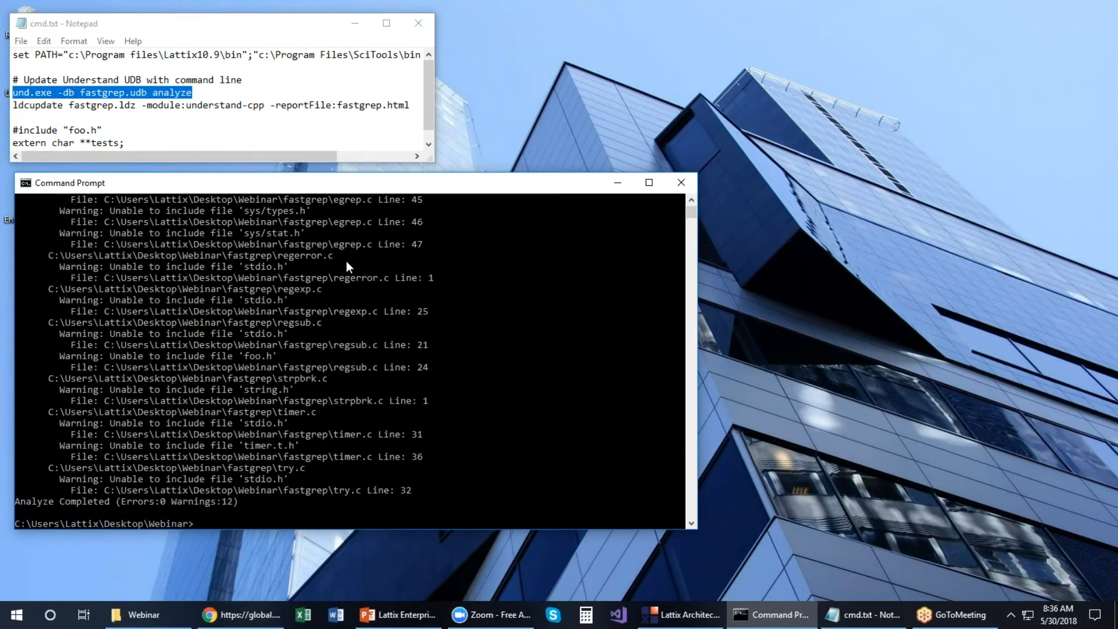
Step: Check the analysis output (0 errors, 12 warnings) and select the ldcupdate line in cmd.txt
{"action": "scroll", "coordinate": [607, 437], "scroll_direction": "up", "scroll_amount": 1}
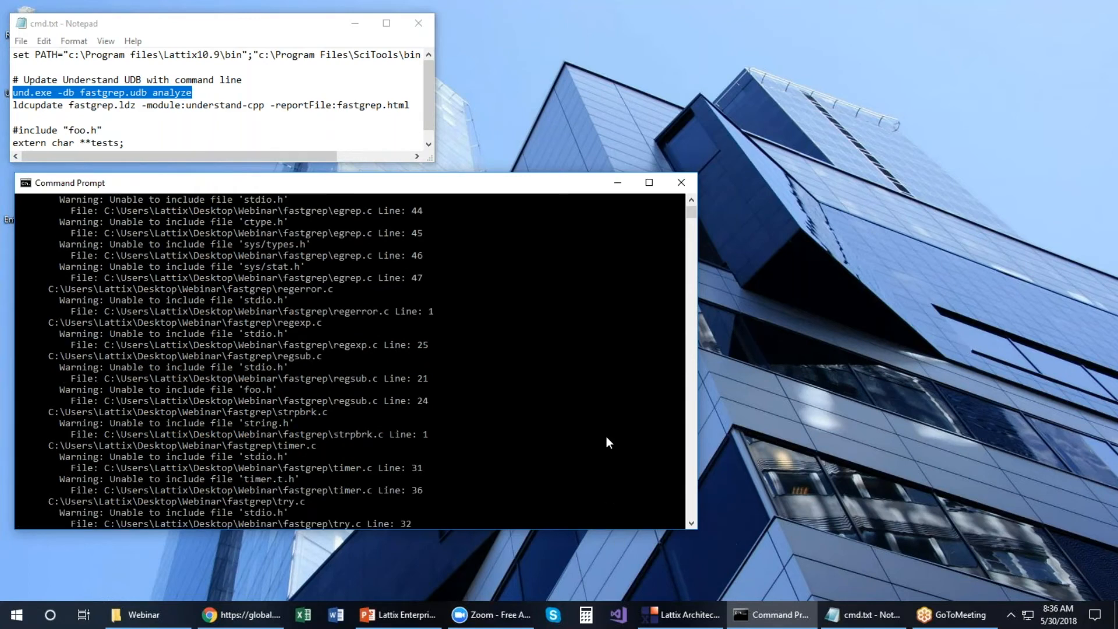
{"action": "scroll", "coordinate": [606, 442], "scroll_direction": "down", "scroll_amount": 3}
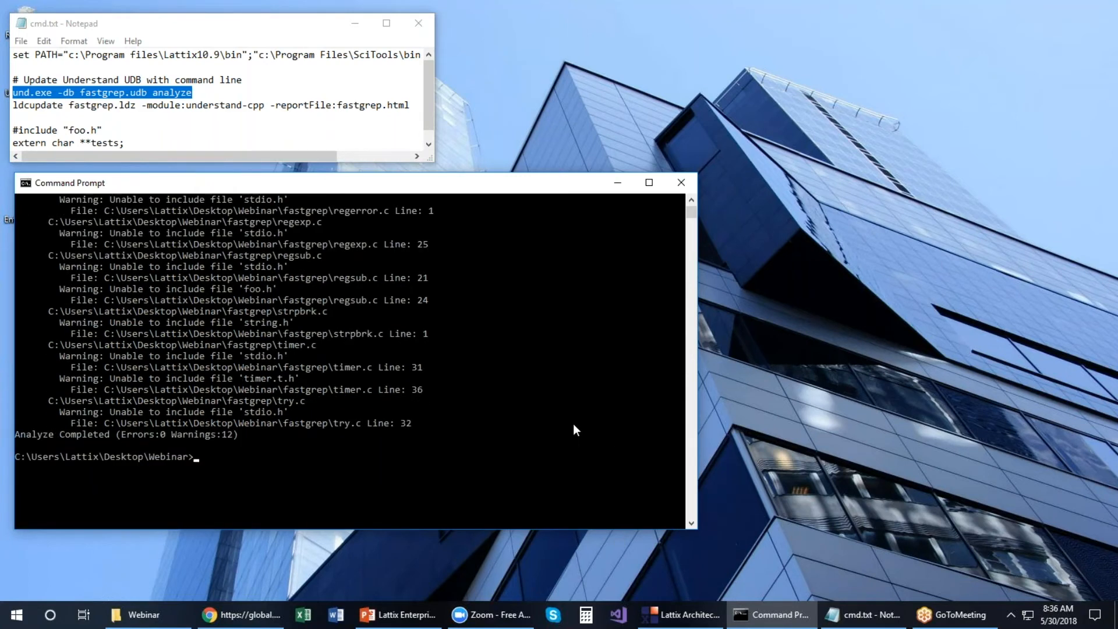
{"action": "left_click", "coordinate": [14, 107]}
{"action": "left_click_drag", "start_coordinate": [14, 107], "coordinate": [417, 107]}
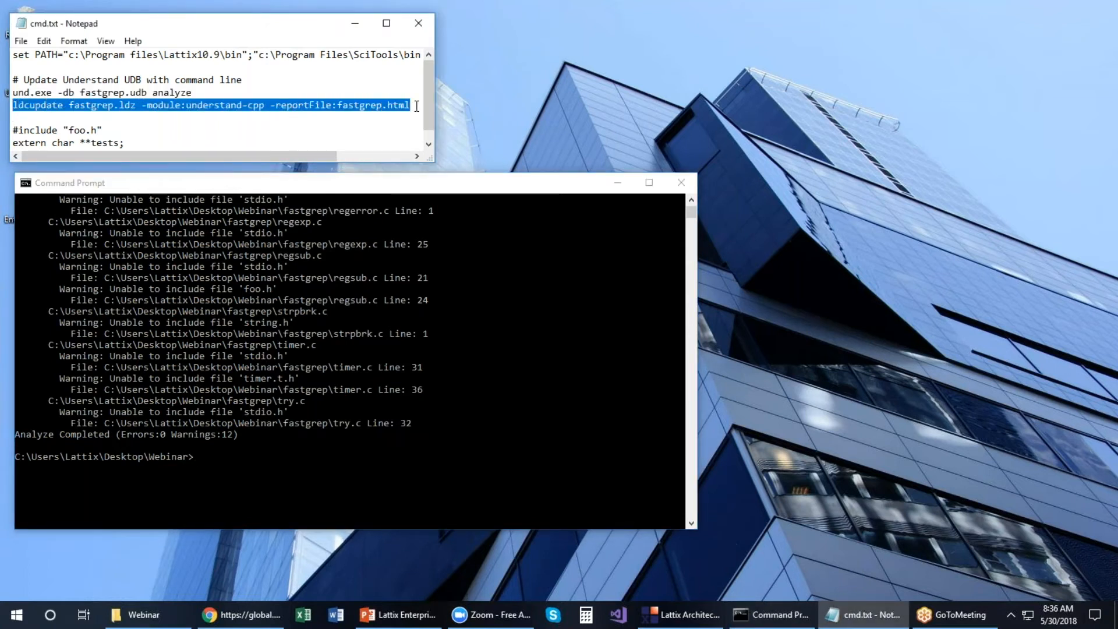
Step: Copy the ldcupdate fastgrep.ldz command into Command Prompt, run it, then bring up the Webinar folder
{"action": "right_click", "coordinate": [400, 106]}
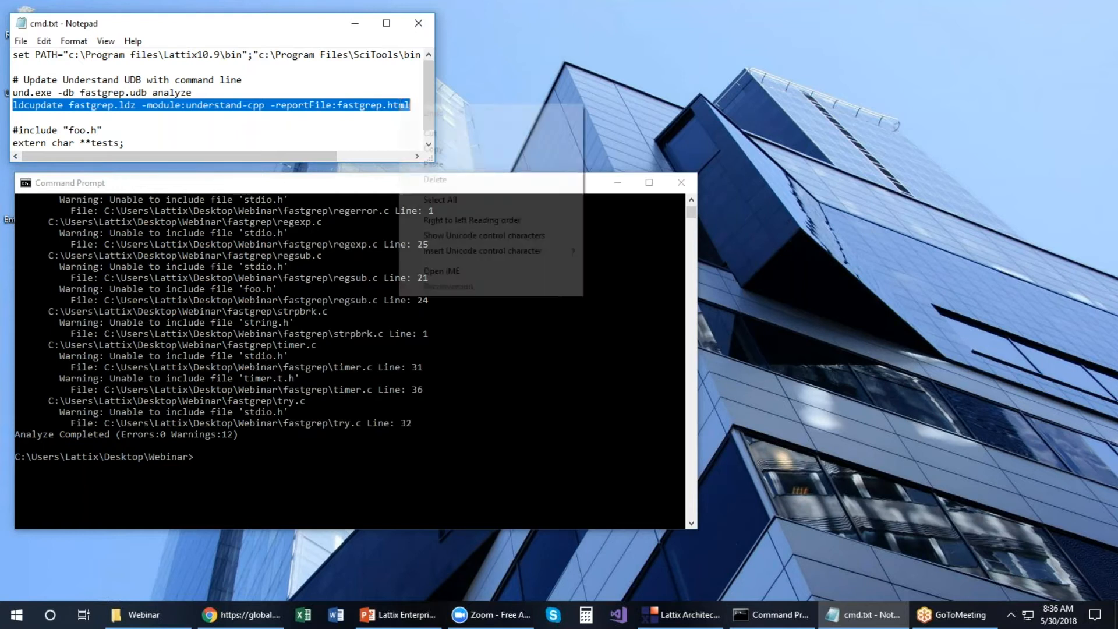
{"action": "left_click", "coordinate": [432, 149]}
{"action": "left_click", "coordinate": [493, 264]}
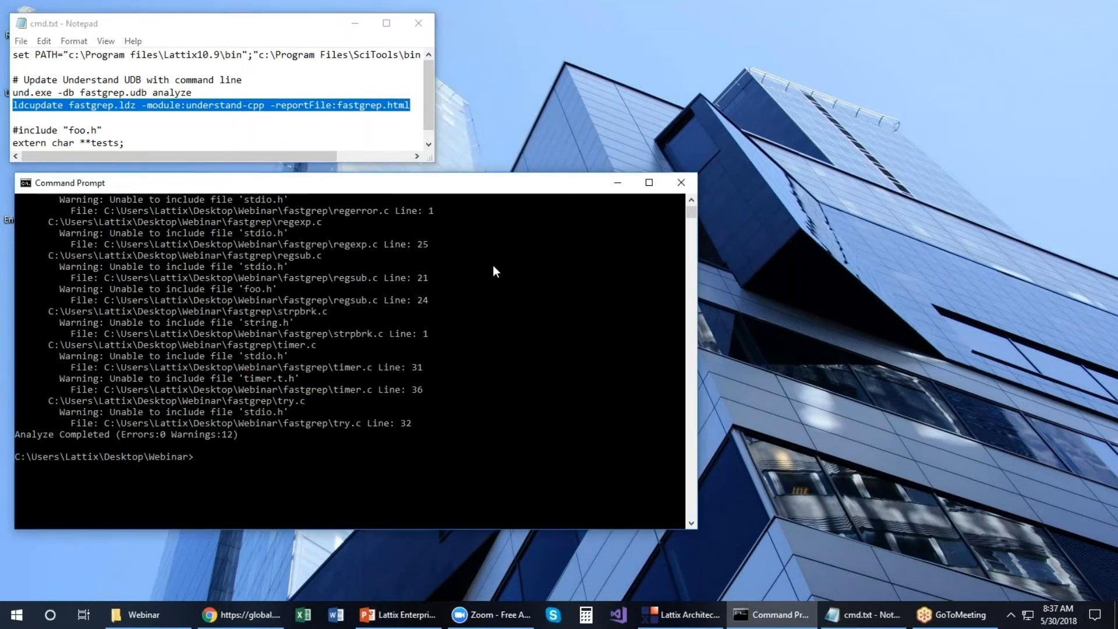
{"action": "right_click", "coordinate": [492, 265]}
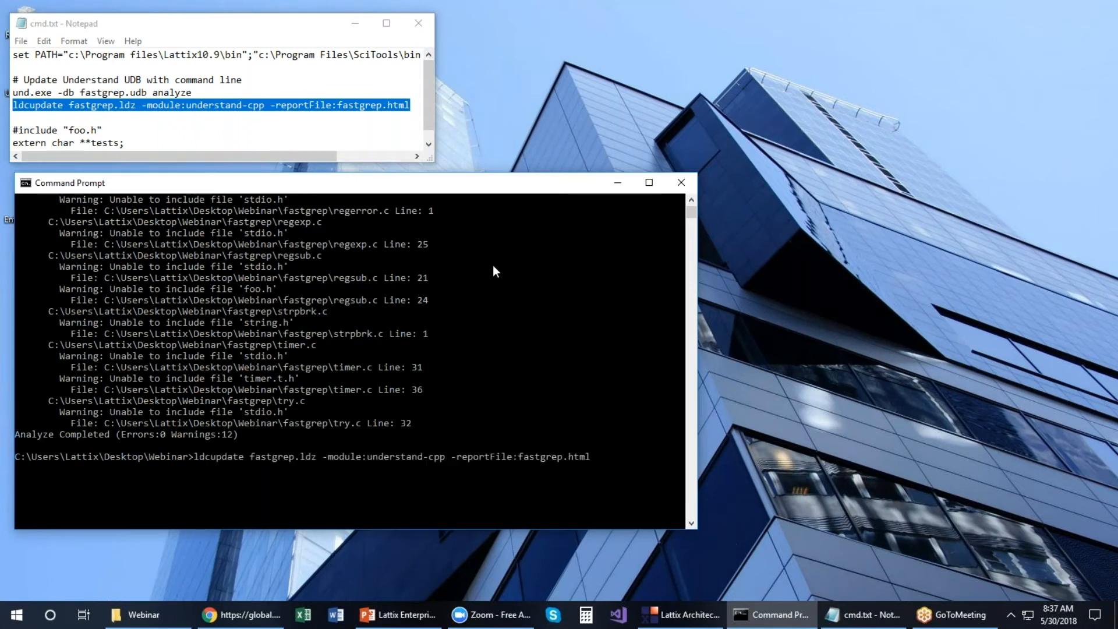
{"action": "key", "text": "Return"}
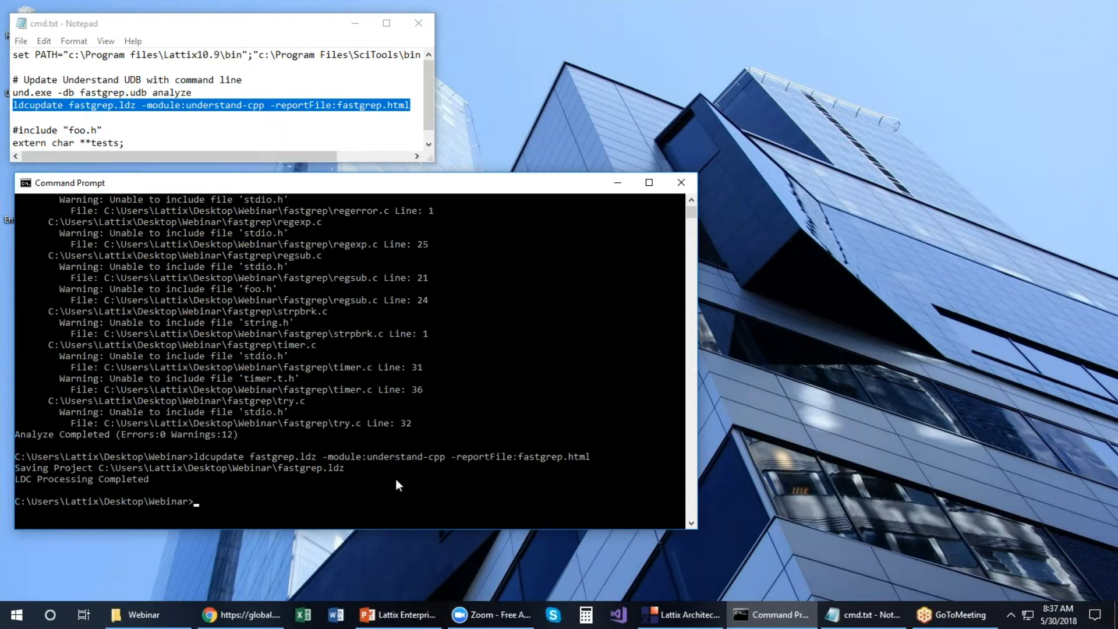
{"action": "left_click", "coordinate": [144, 614]}
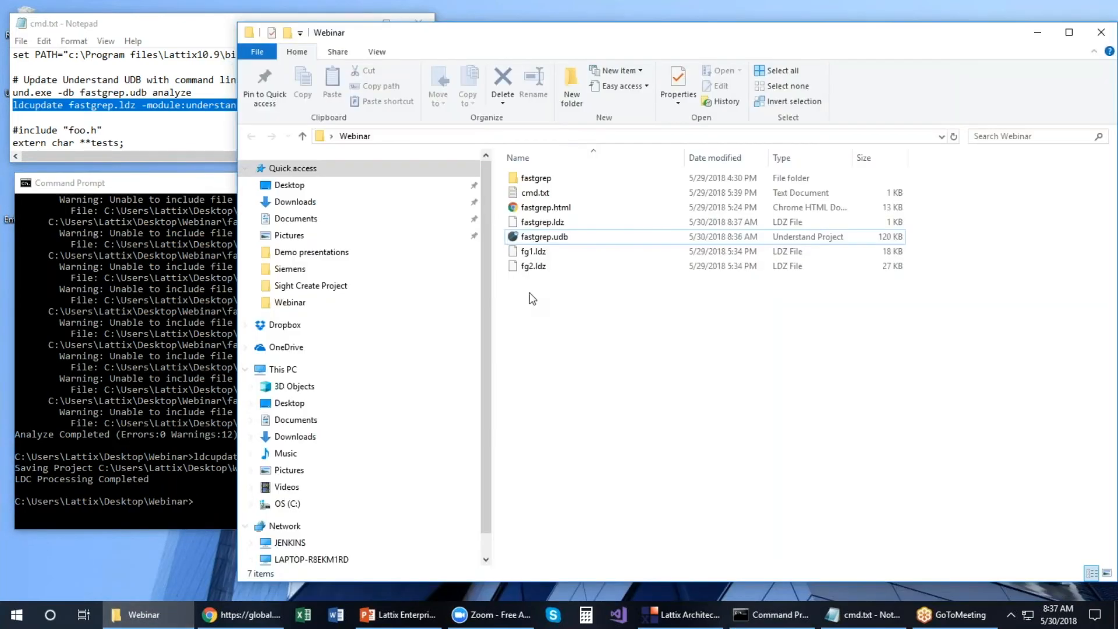
Step: Open fastgrep.html, review regsub.c's new timer.c and foo.h dependencies, then minimize Chrome
{"action": "left_click", "coordinate": [546, 209]}
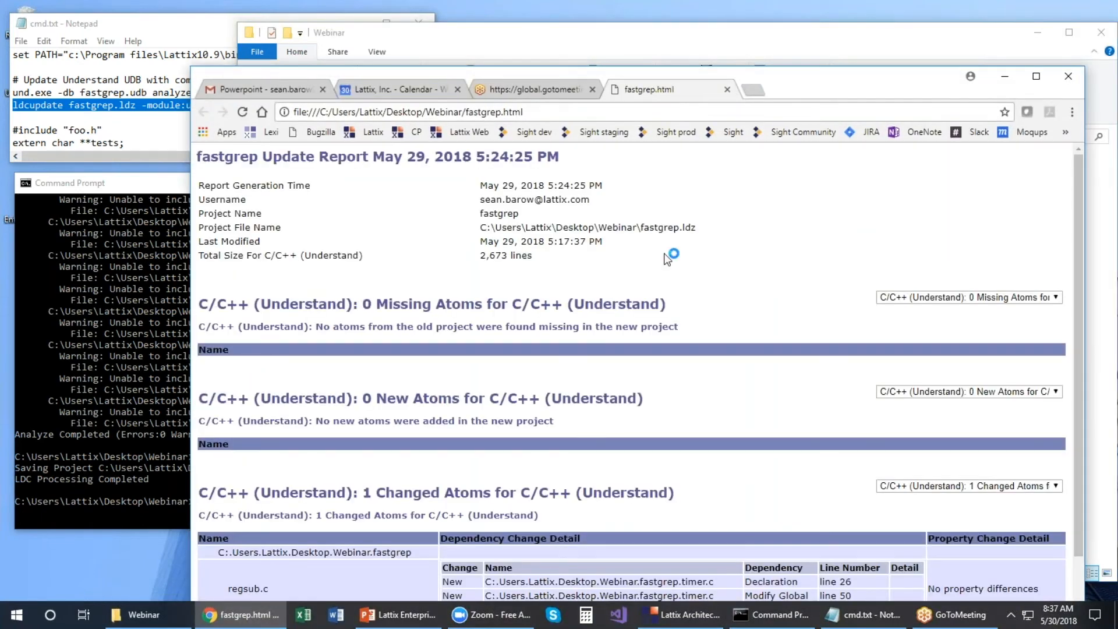
{"action": "scroll", "coordinate": [697, 248], "scroll_direction": "down", "scroll_amount": 2}
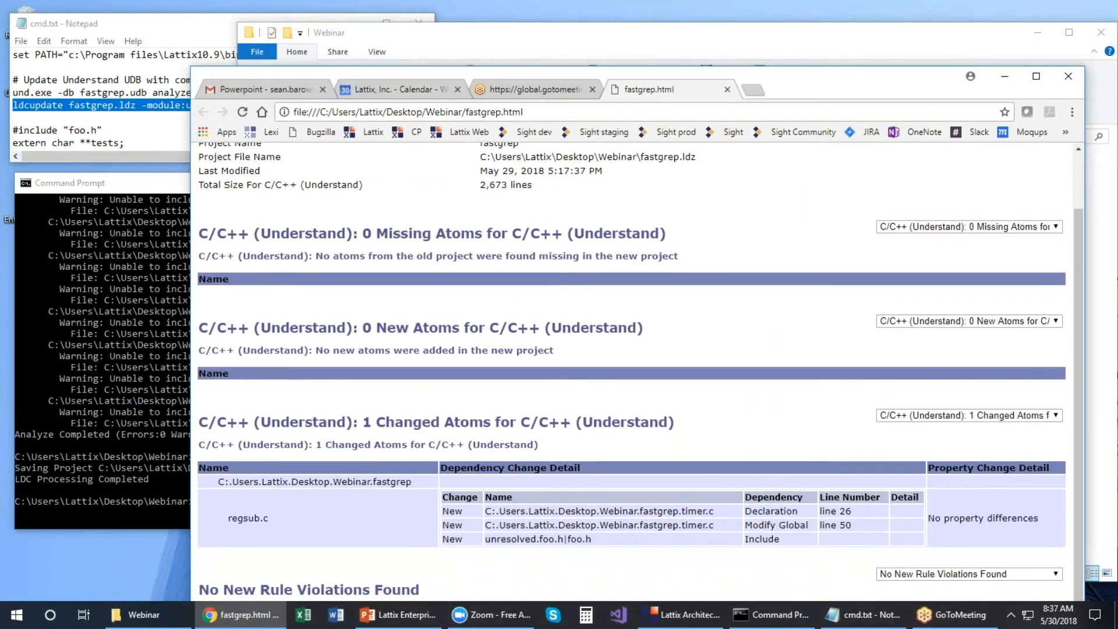
{"action": "scroll", "coordinate": [697, 245], "scroll_direction": "up", "scroll_amount": 1}
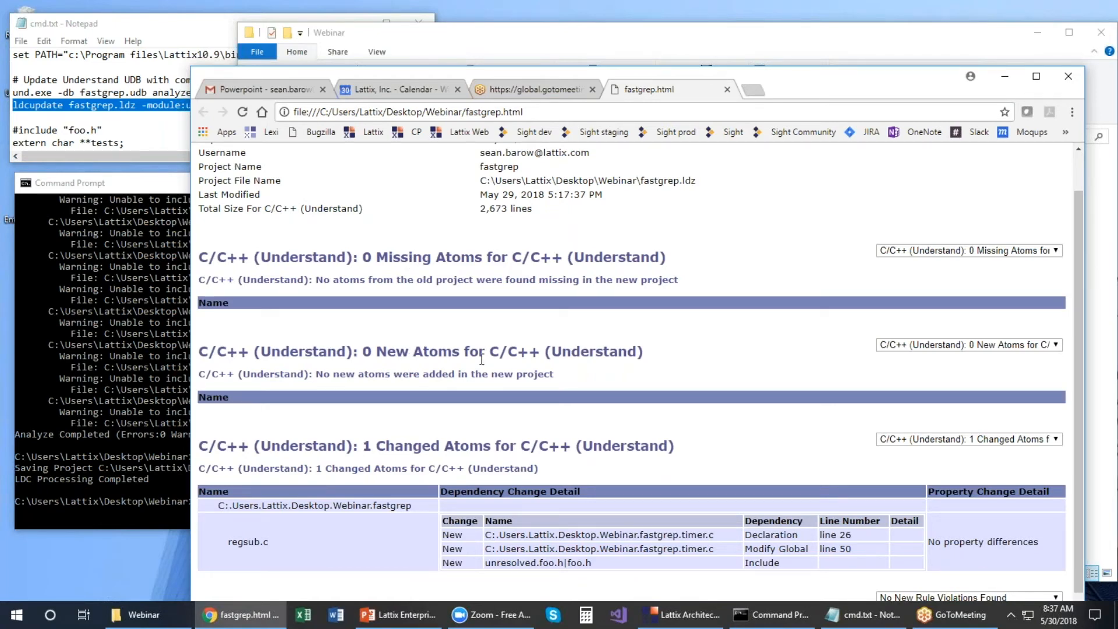
{"action": "scroll", "coordinate": [699, 384], "scroll_direction": "down", "scroll_amount": 1}
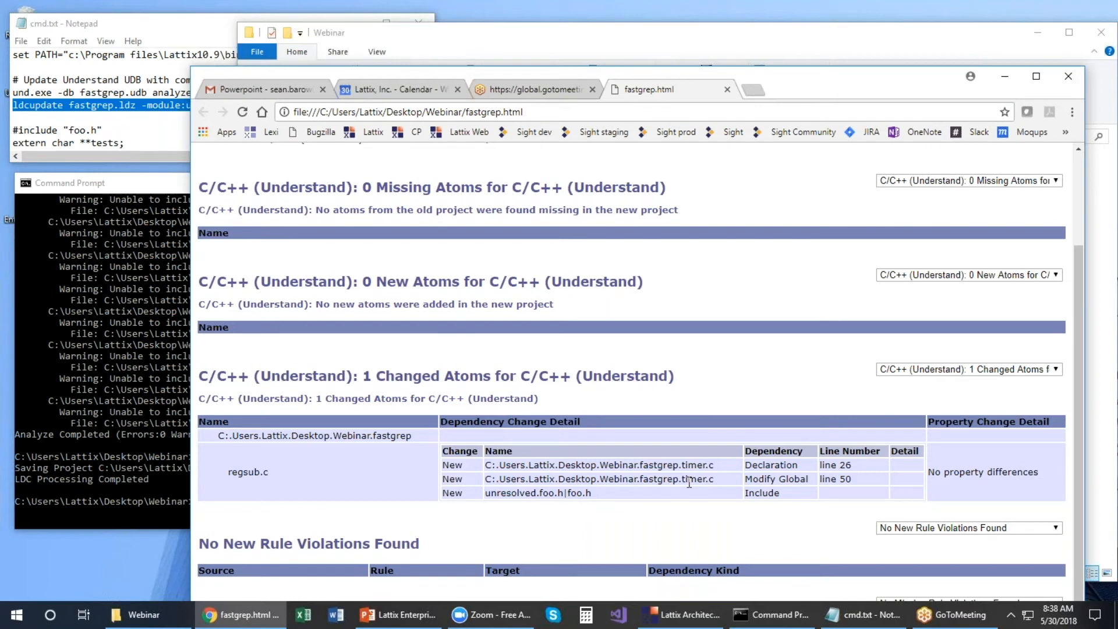
{"action": "left_click", "coordinate": [1005, 77]}
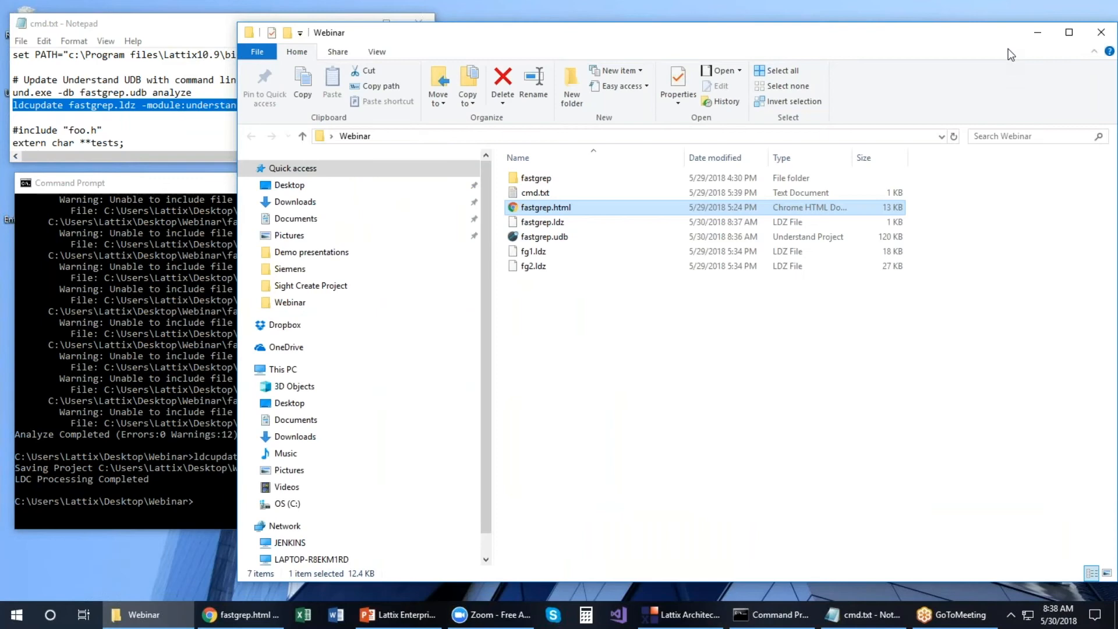
Step: Close the old fastgrep project in Lattix Architect without saving it
{"action": "left_click", "coordinate": [669, 621]}
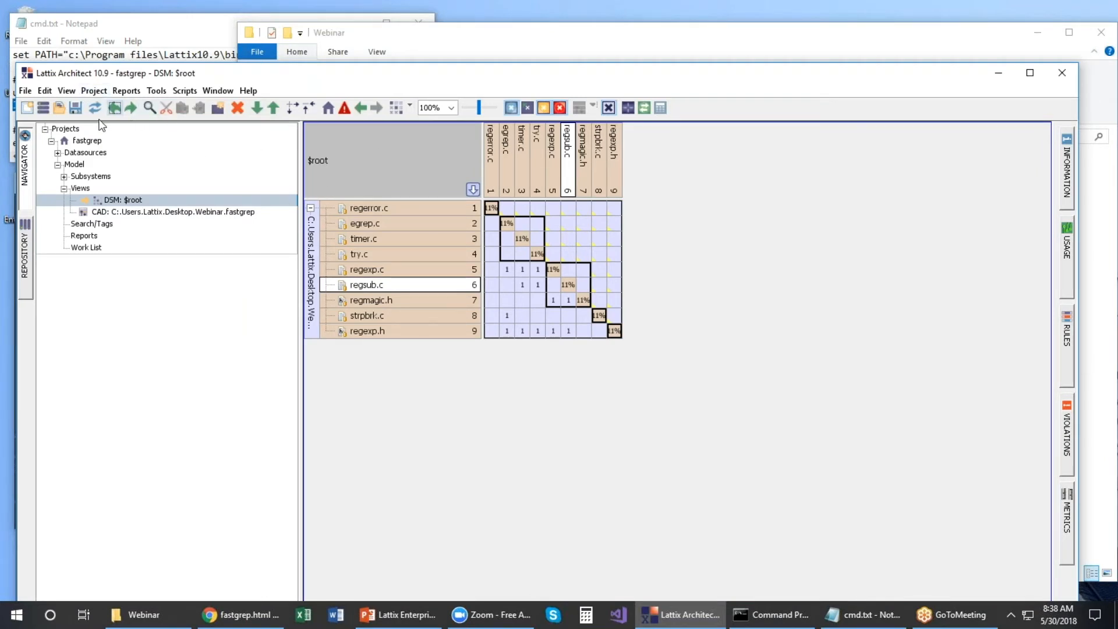
{"action": "left_click", "coordinate": [85, 141]}
{"action": "right_click", "coordinate": [86, 141]}
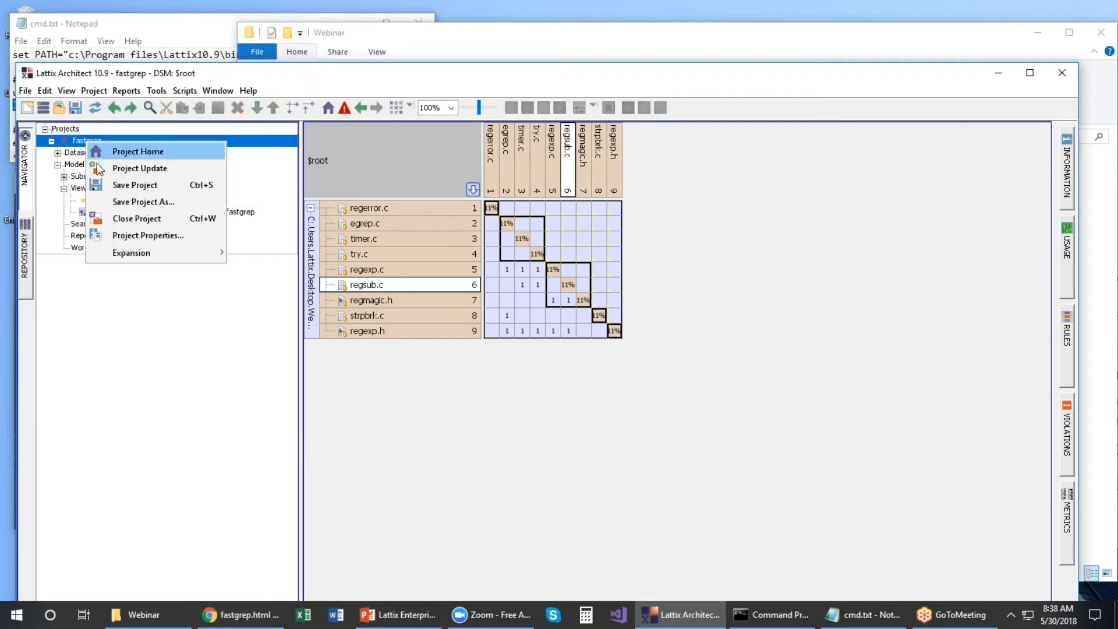
{"action": "left_click", "coordinate": [118, 219]}
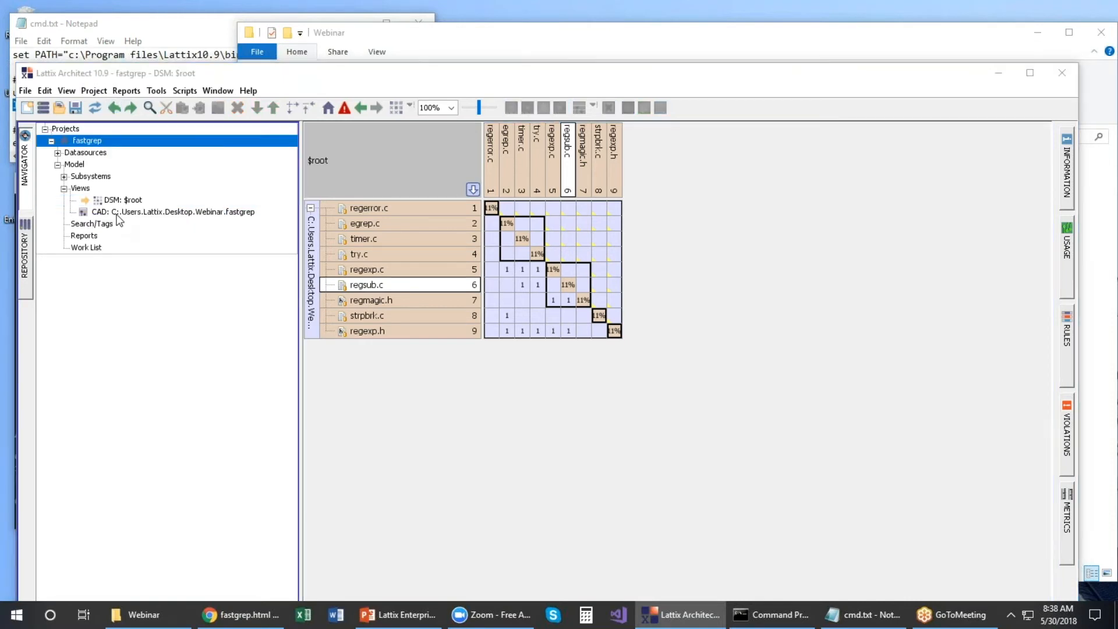
{"action": "left_click", "coordinate": [543, 375]}
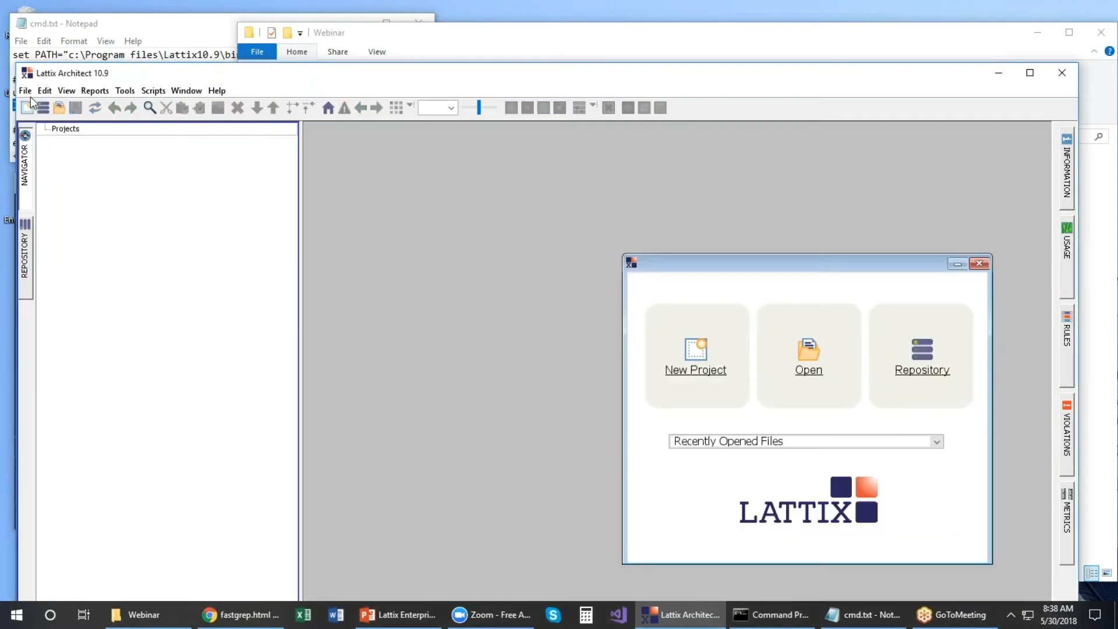
{"action": "left_click", "coordinate": [27, 90]}
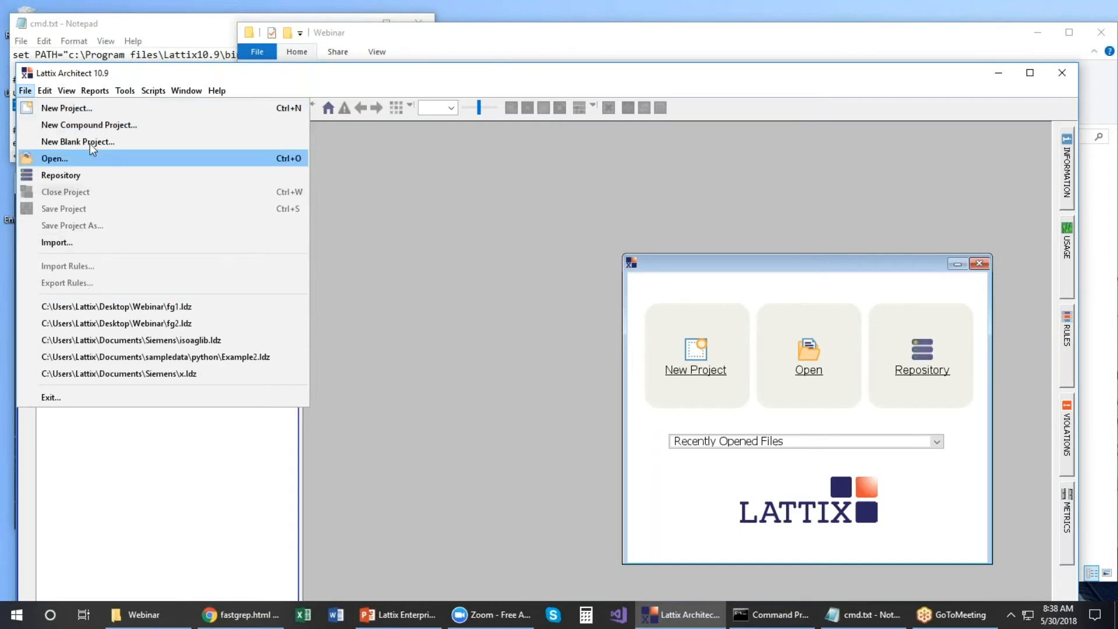
Step: Open the updated fastgrep.ldz from the Webinar folder and show its DSM: $root view
{"action": "left_click", "coordinate": [55, 158]}
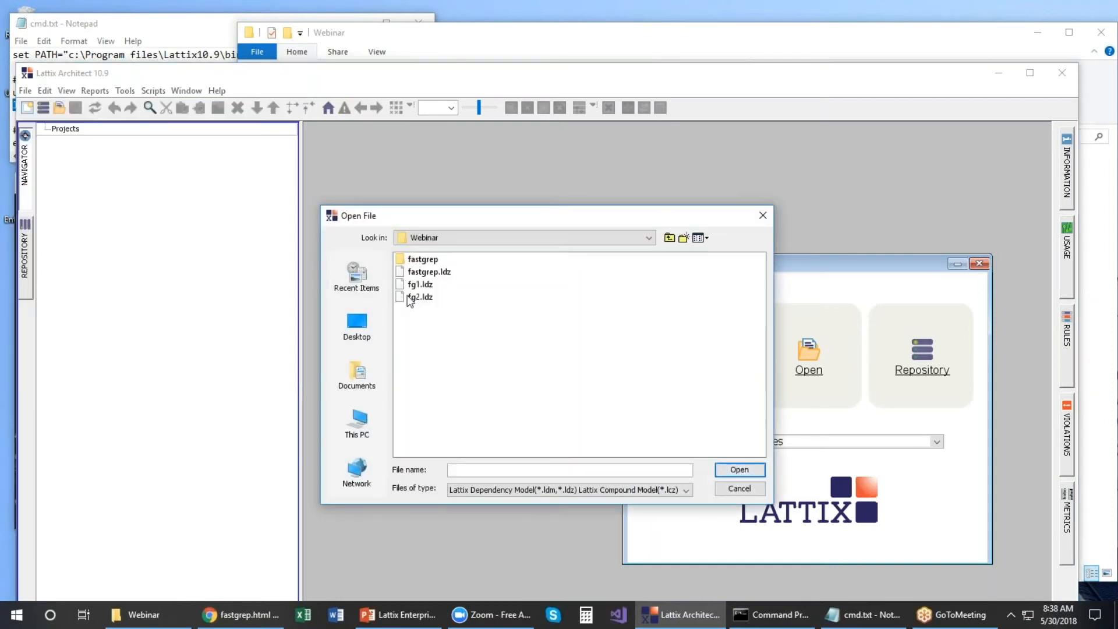
{"action": "left_click", "coordinate": [424, 273]}
{"action": "left_click", "coordinate": [739, 470]}
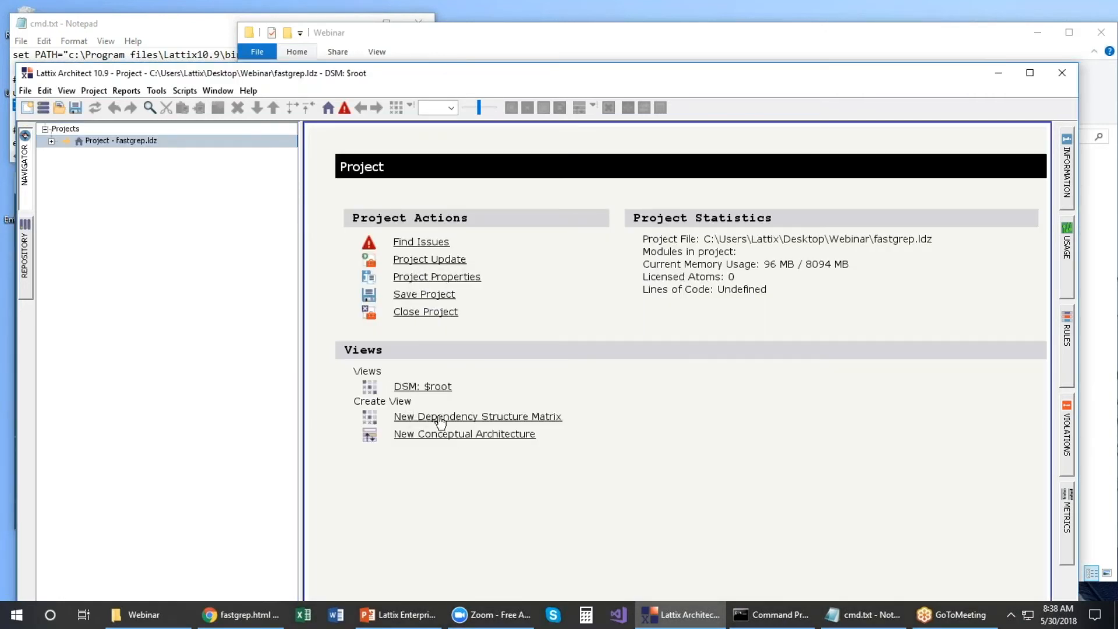
{"action": "left_click", "coordinate": [437, 388]}
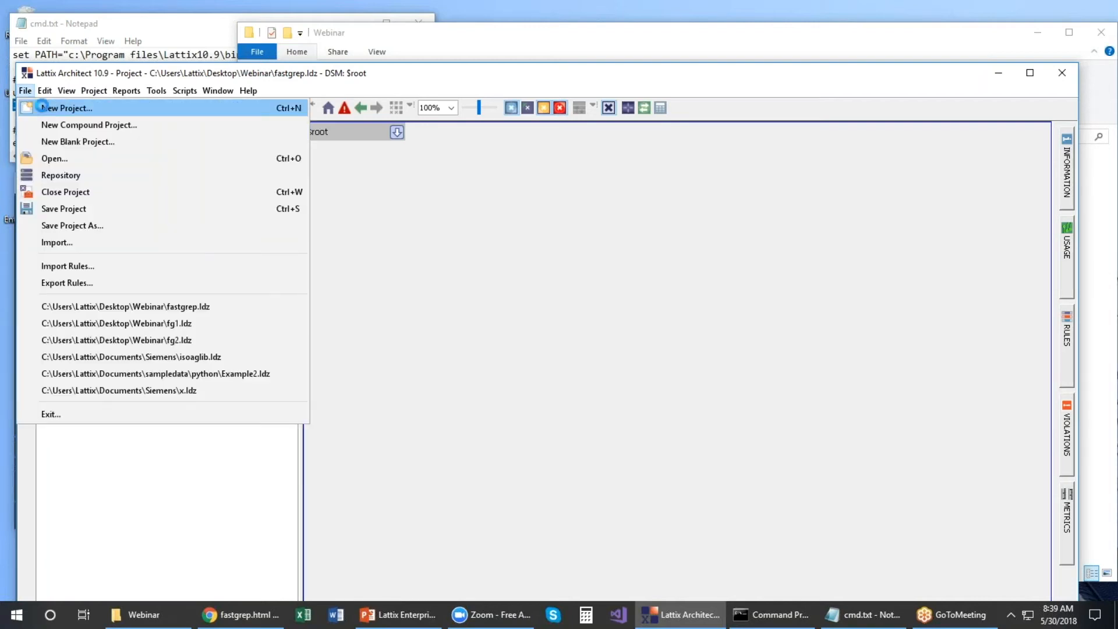
Step: Build a new All-profile project from fastgrep.udb and expand its $root DSM into nine files
{"action": "left_click", "coordinate": [78, 113]}
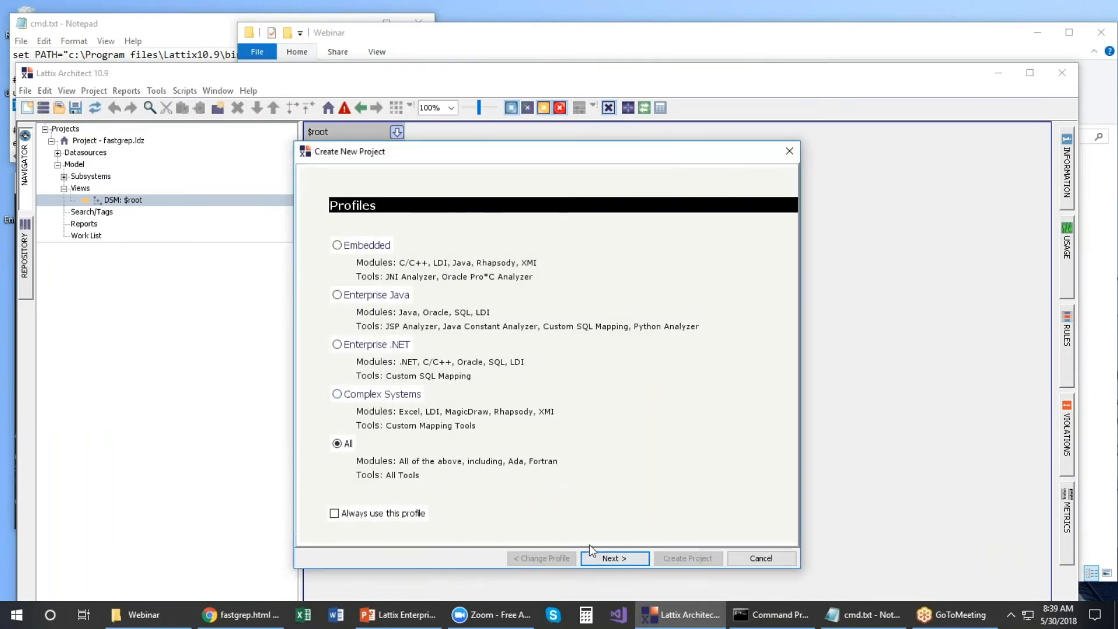
{"action": "left_click", "coordinate": [603, 558]}
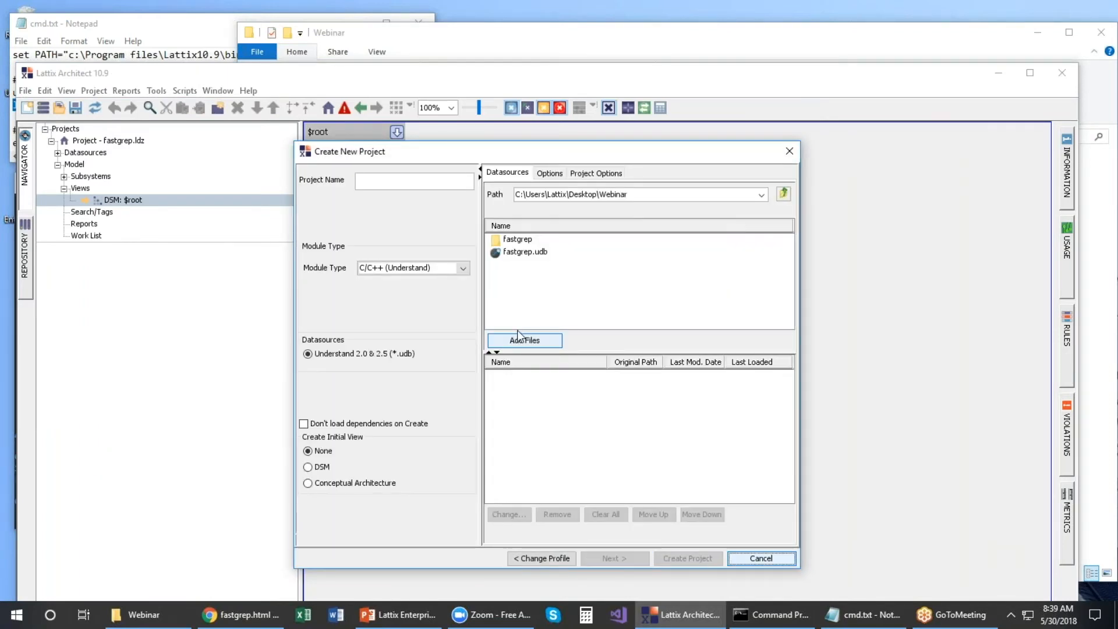
{"action": "double_click", "coordinate": [524, 252]}
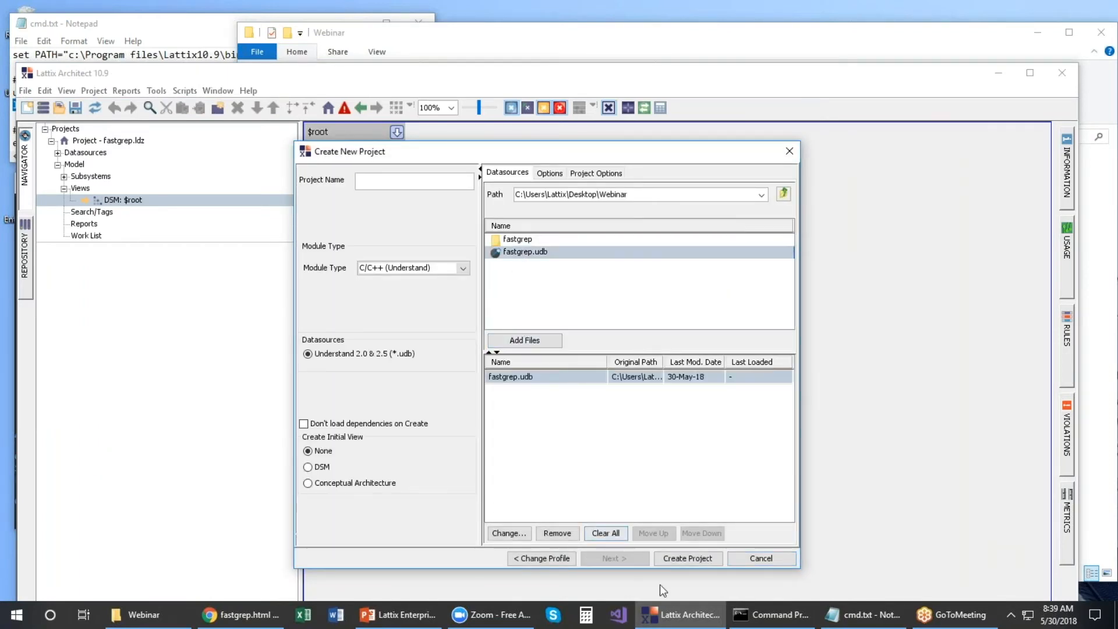
{"action": "left_click", "coordinate": [677, 559]}
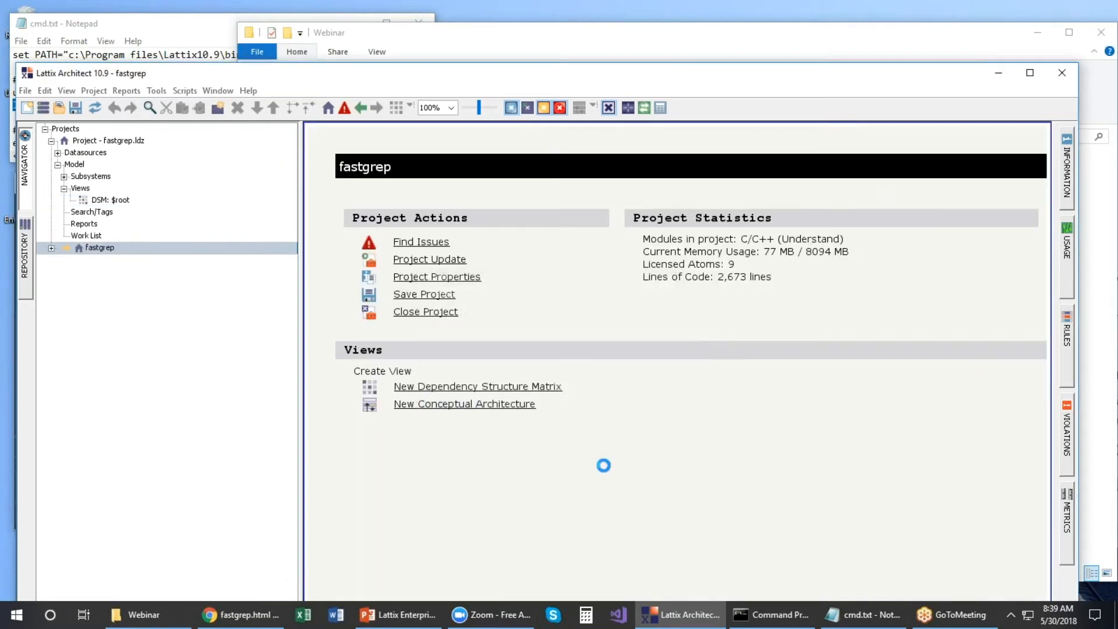
{"action": "left_click", "coordinate": [532, 386]}
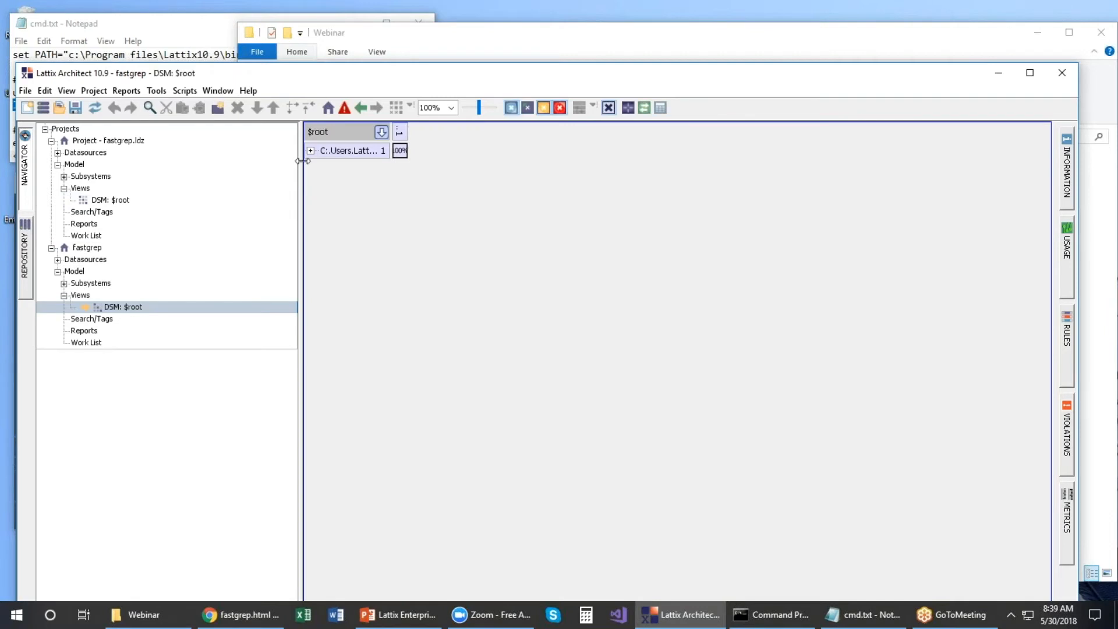
{"action": "left_click", "coordinate": [311, 152]}
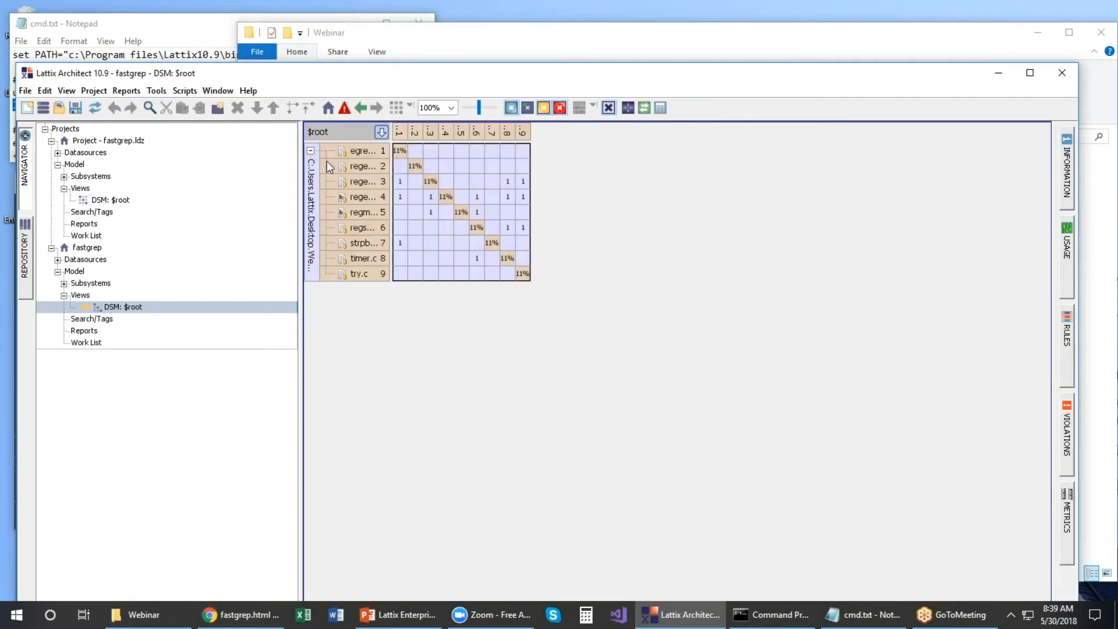
Step: Partition the $root matrix and widen the row labels to show full file names
{"action": "left_click", "coordinate": [355, 135]}
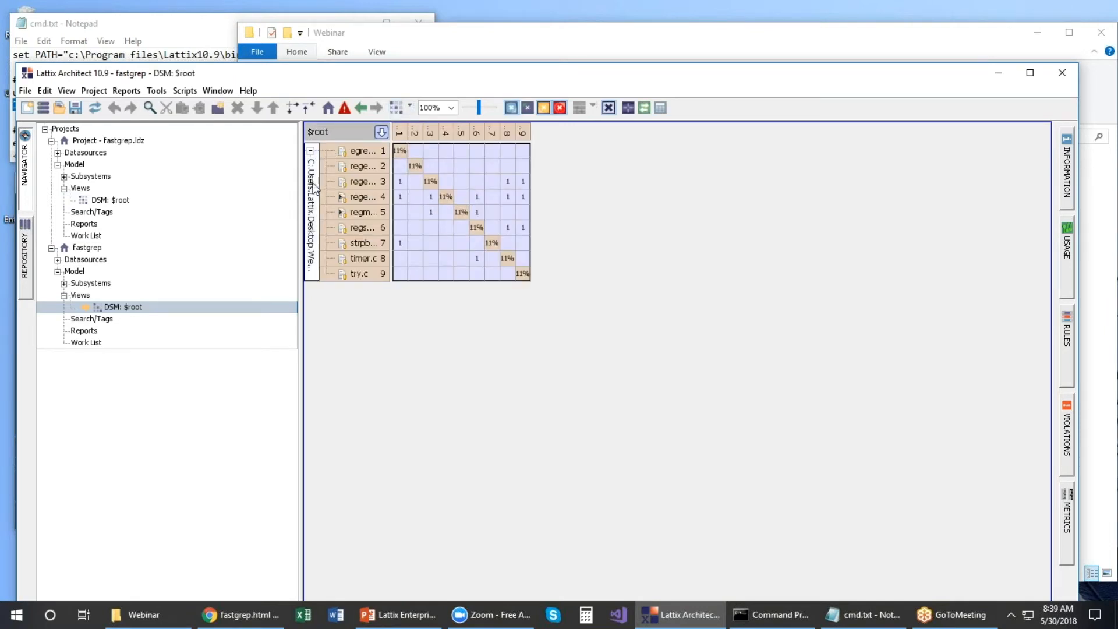
{"action": "left_click", "coordinate": [400, 111]}
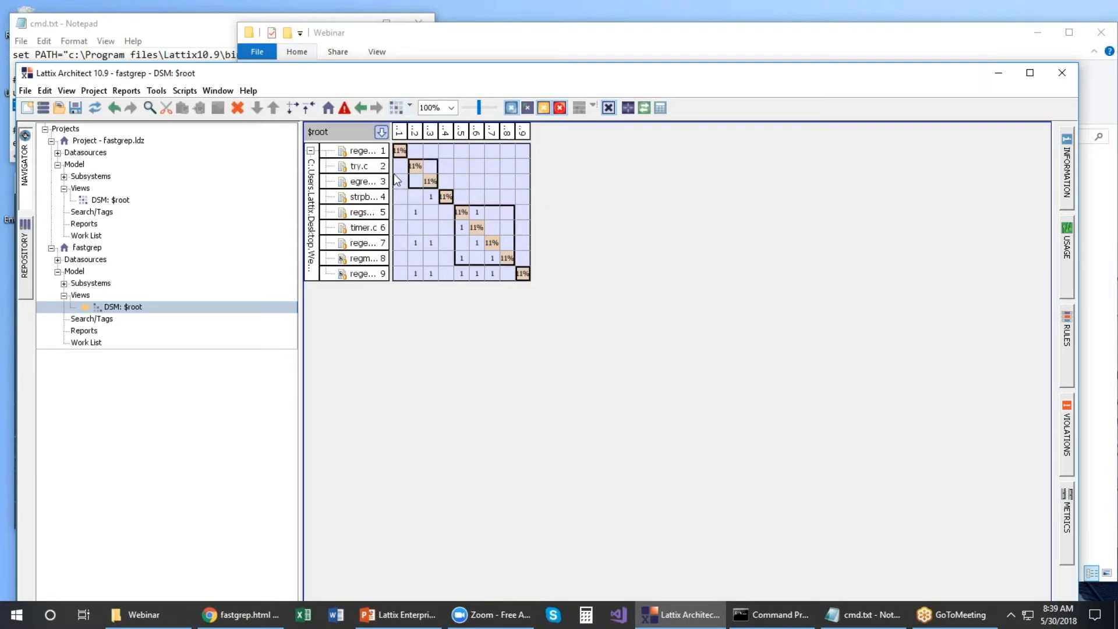
{"action": "left_click_drag", "start_coordinate": [389, 174], "coordinate": [433, 175]}
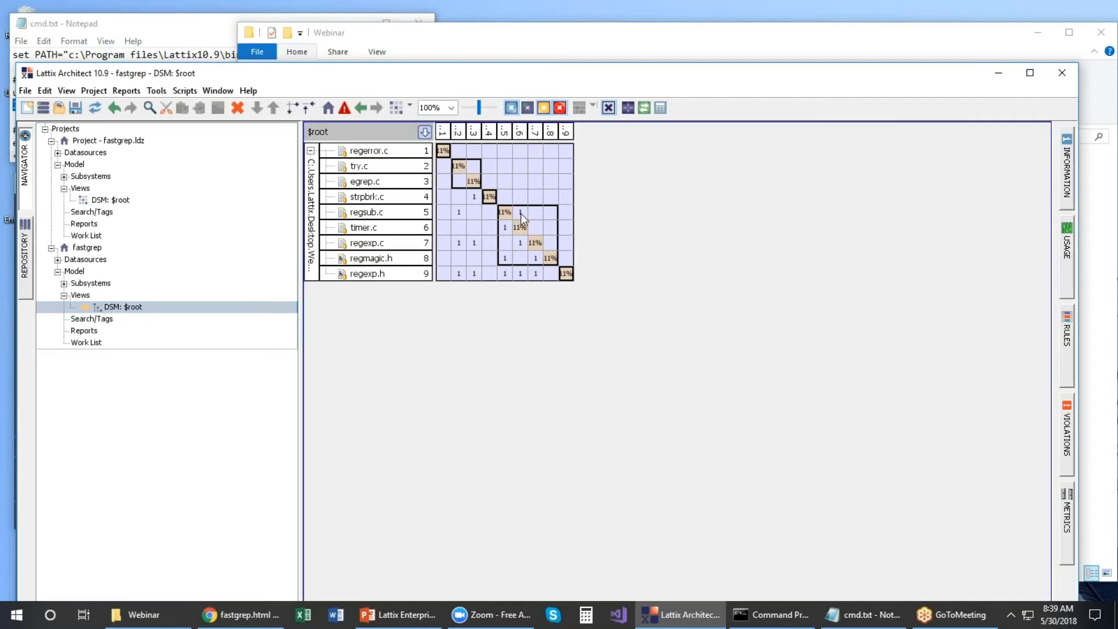
Step: Set the regsub.c–timer.c dependency to a Cannot Use rule and check the flagged cell
{"action": "left_click", "coordinate": [520, 213]}
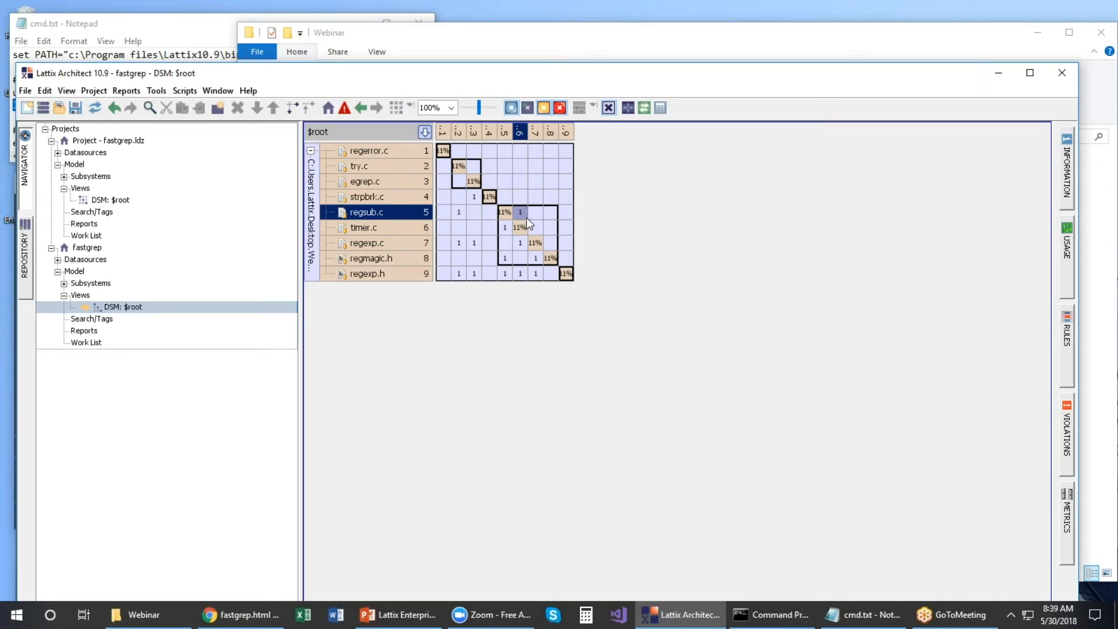
{"action": "left_click", "coordinate": [544, 109]}
{"action": "right_click", "coordinate": [525, 212]}
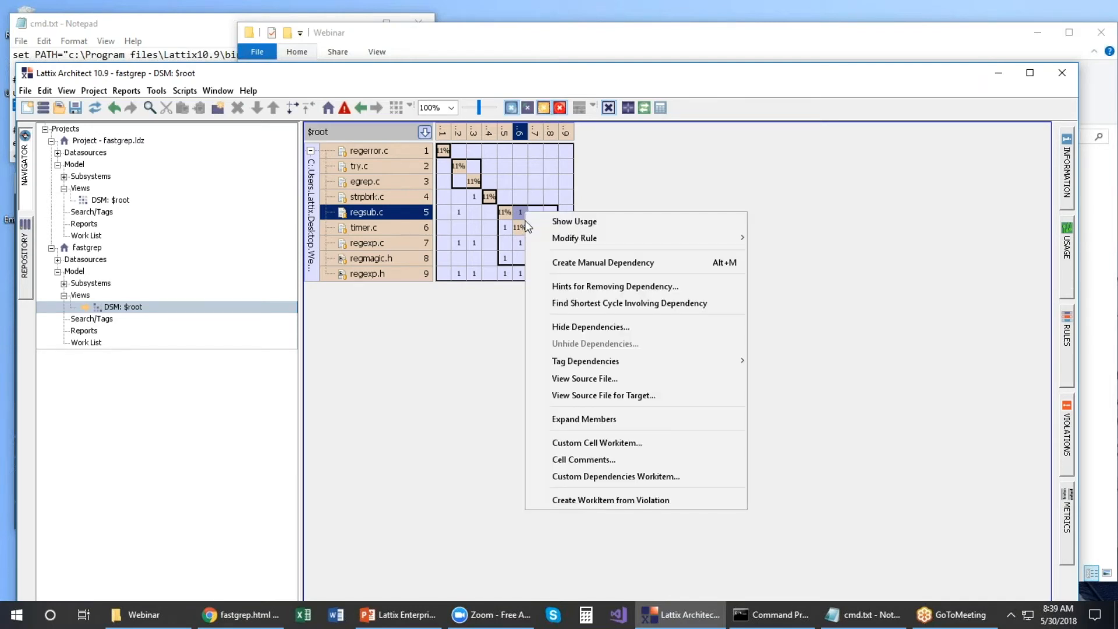
{"action": "mouse_move", "coordinate": [605, 240]}
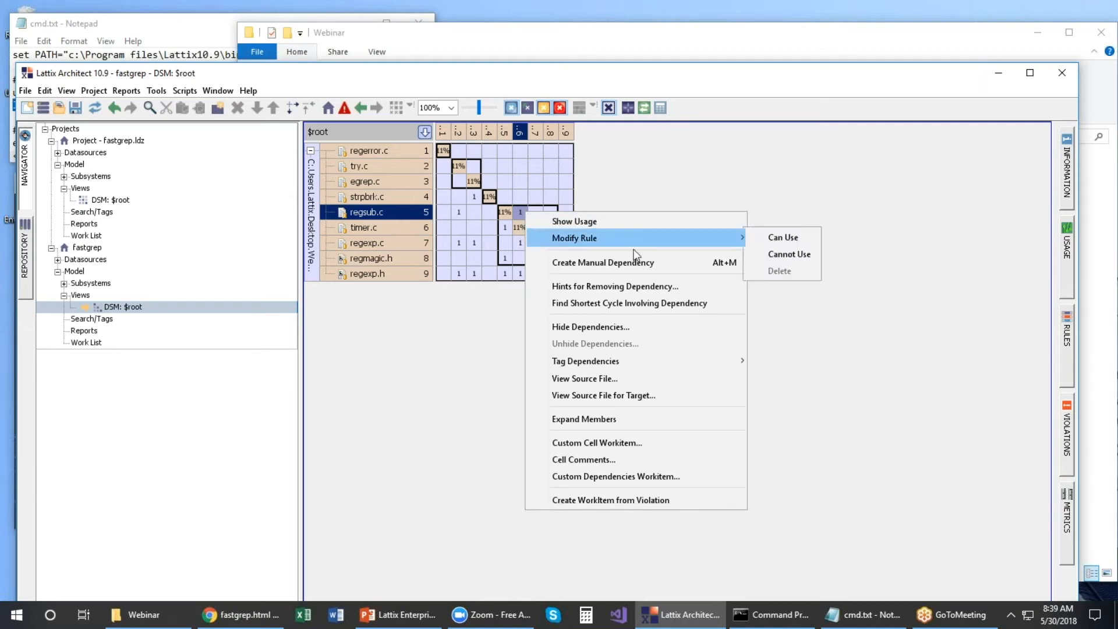
{"action": "left_click", "coordinate": [789, 256]}
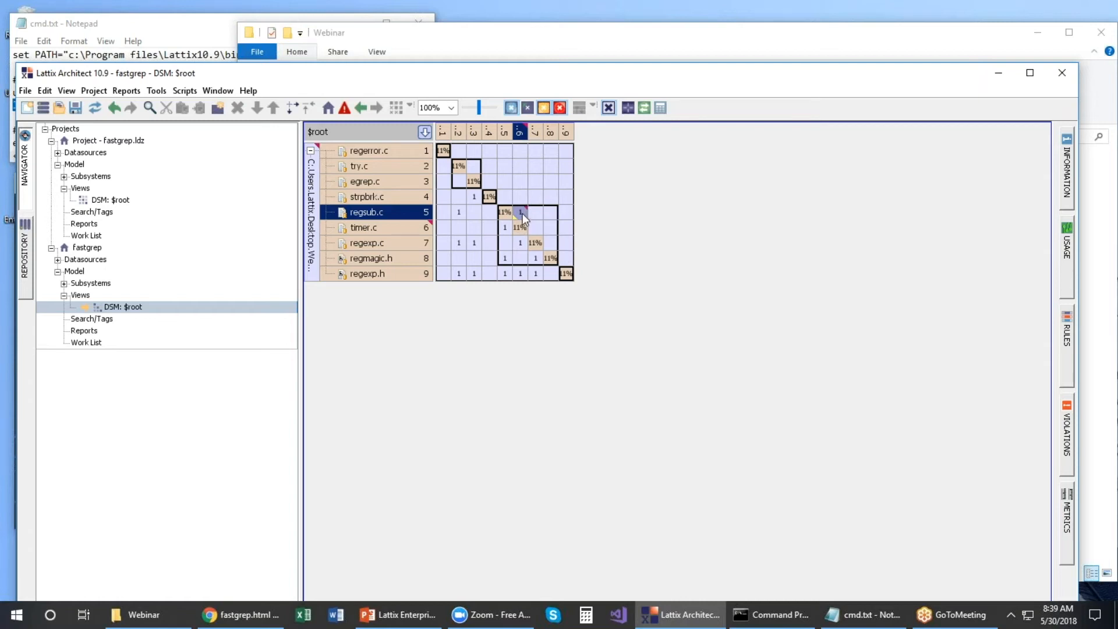
{"action": "mouse_move", "coordinate": [523, 213]}
Step: Move aside and minimize the Webinar Explorer window, then bring up fastgrep.html from the taskbar
{"action": "left_click_drag", "start_coordinate": [467, 31], "coordinate": [361, 43]}
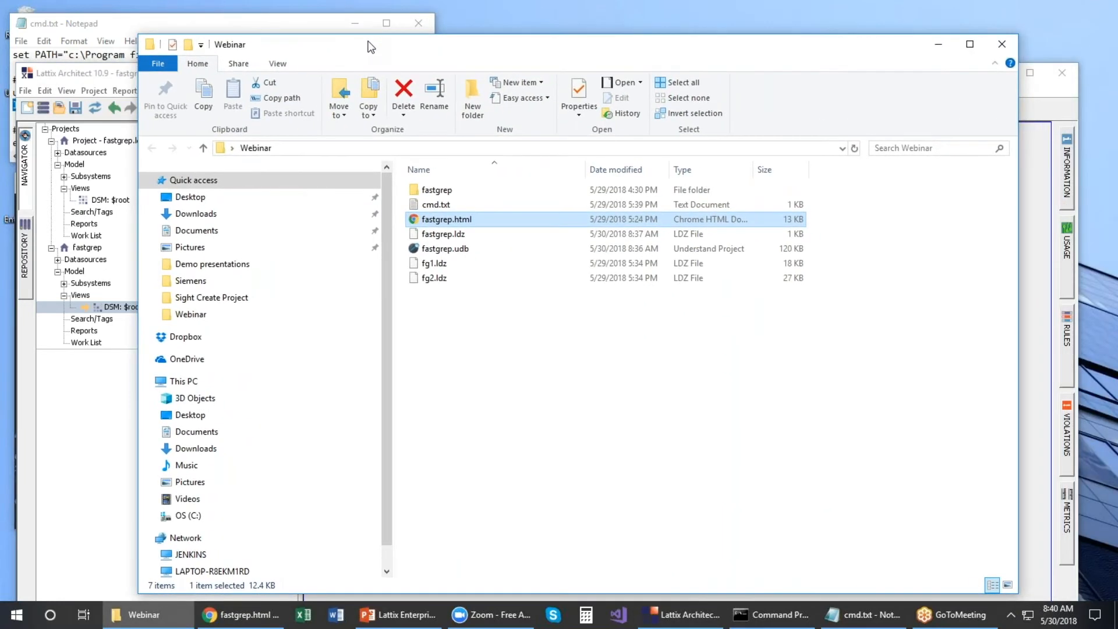
{"action": "left_click", "coordinate": [940, 45]}
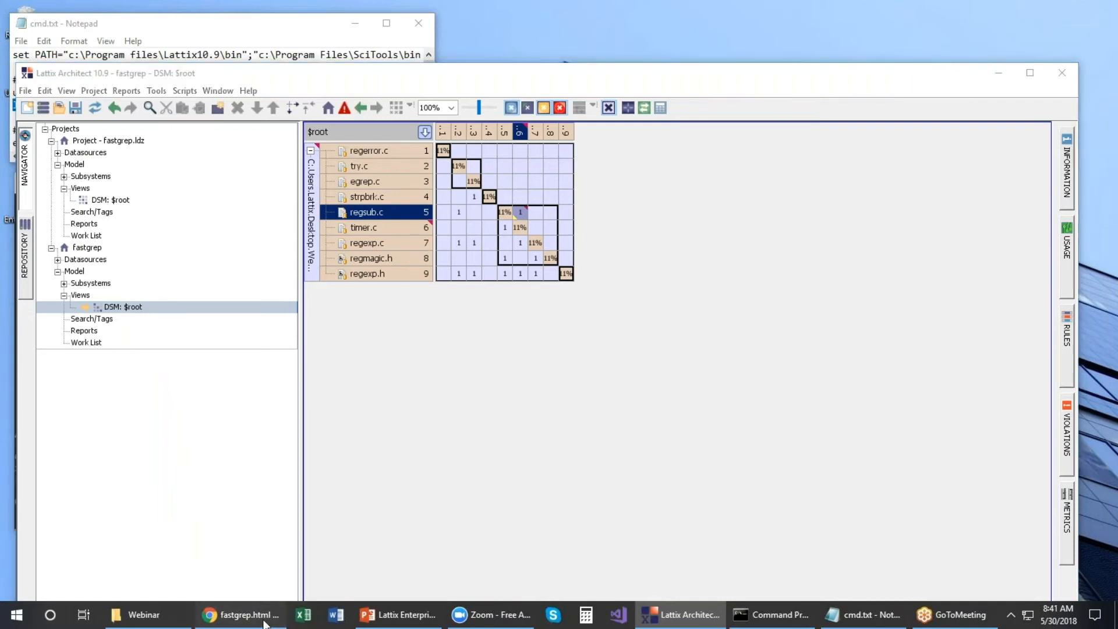
{"action": "left_click", "coordinate": [241, 614]}
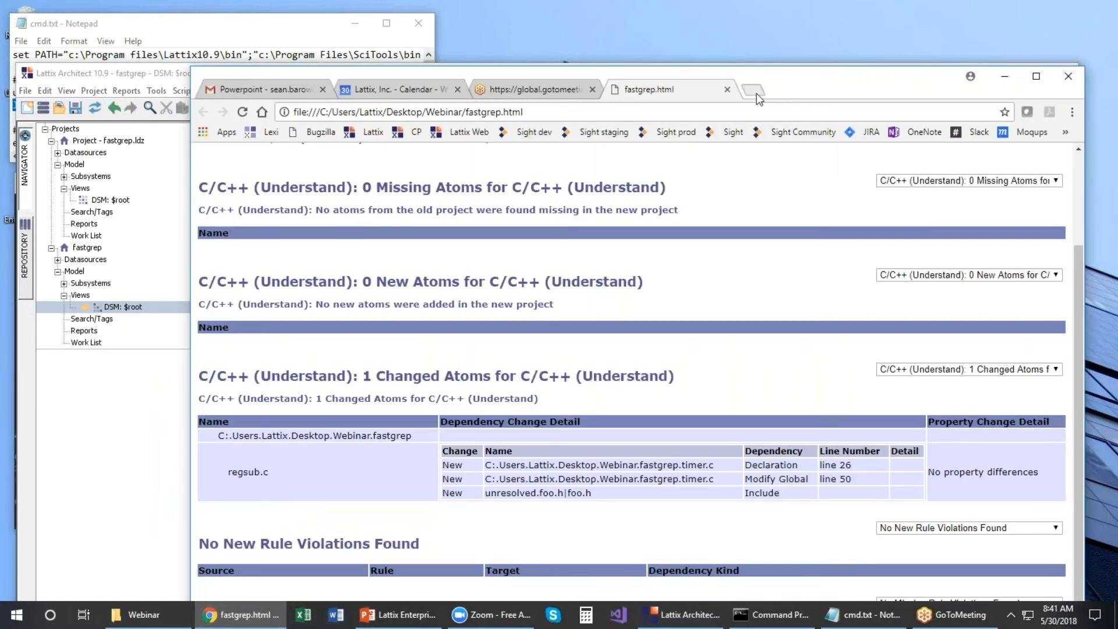
Step: Open localhost:8080/LattixWeb/#dashboard in a new Chrome tab and log in with the user's username and password
{"action": "key", "text": "ctrl+t"}
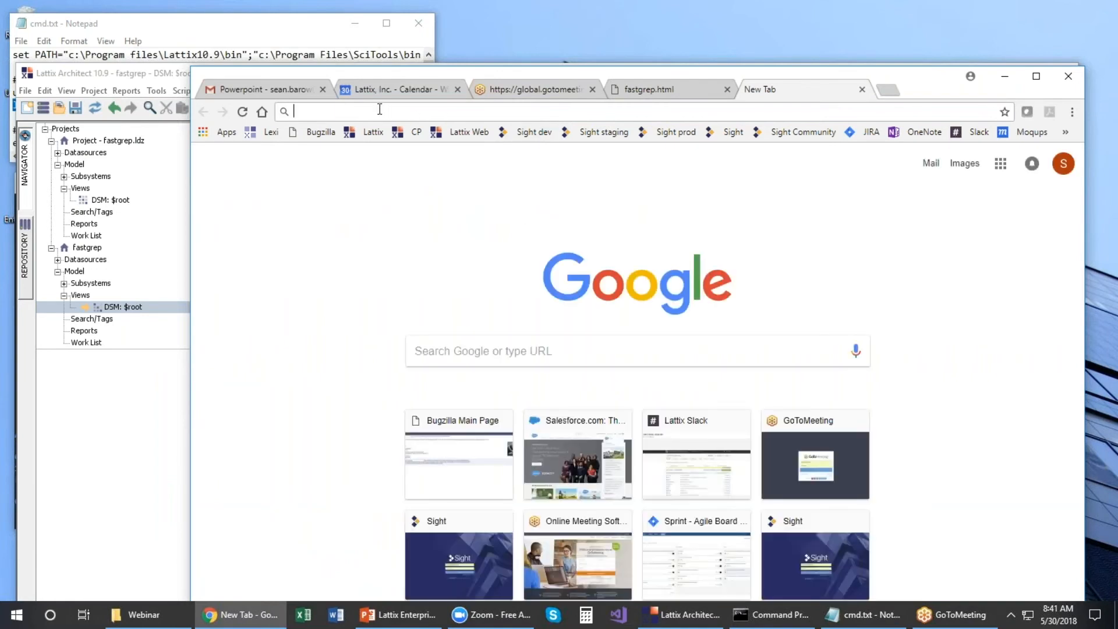
{"action": "type", "text": "latt"}
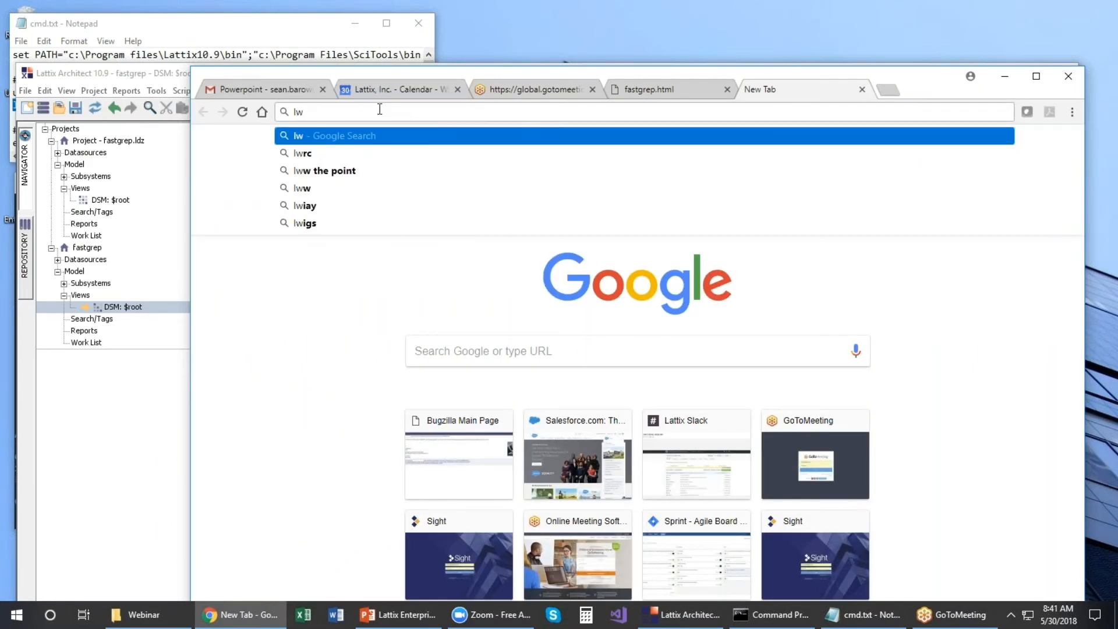
{"action": "type", "text": "i"}
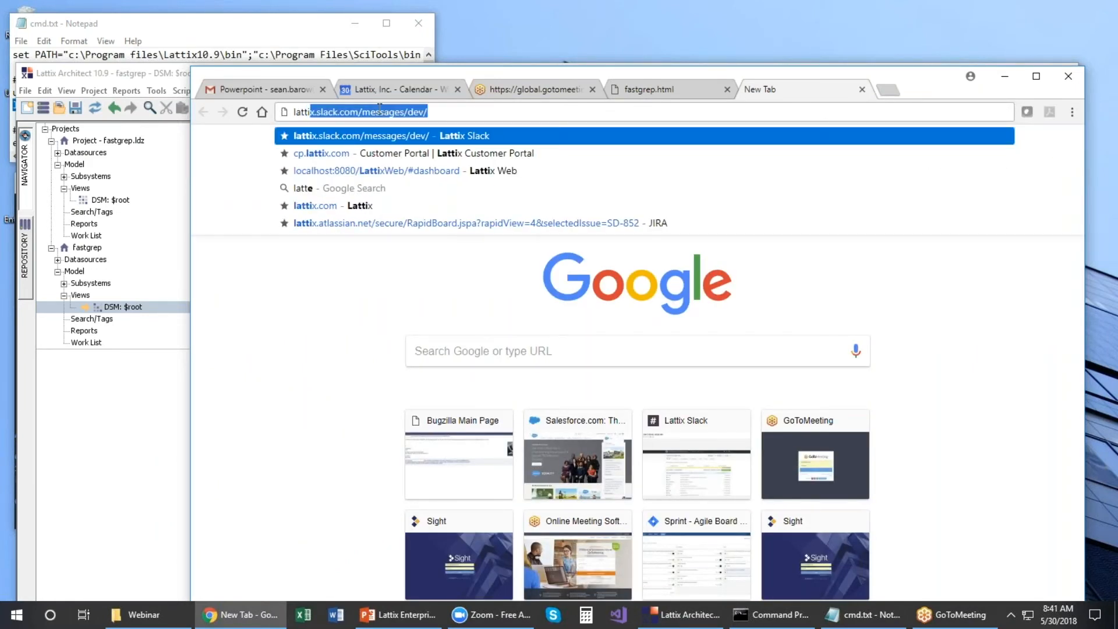
{"action": "type", "text": "xweb"}
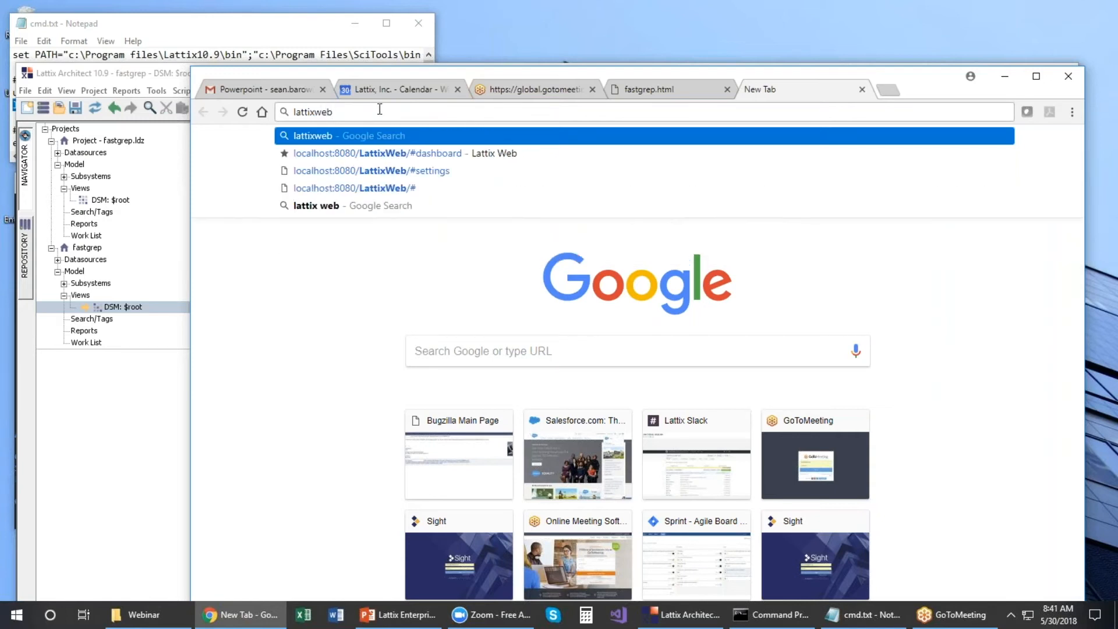
{"action": "left_click", "coordinate": [366, 153]}
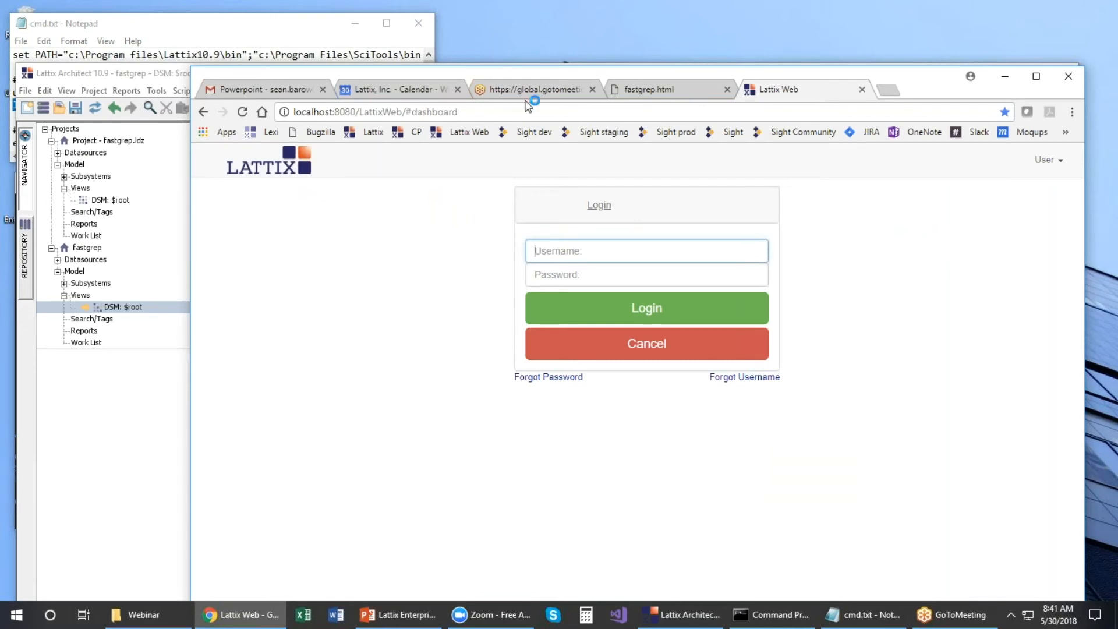
{"action": "type", "text": "neeraj"}
{"action": "key", "text": "Tab"}
{"action": "type", "text": "n"}
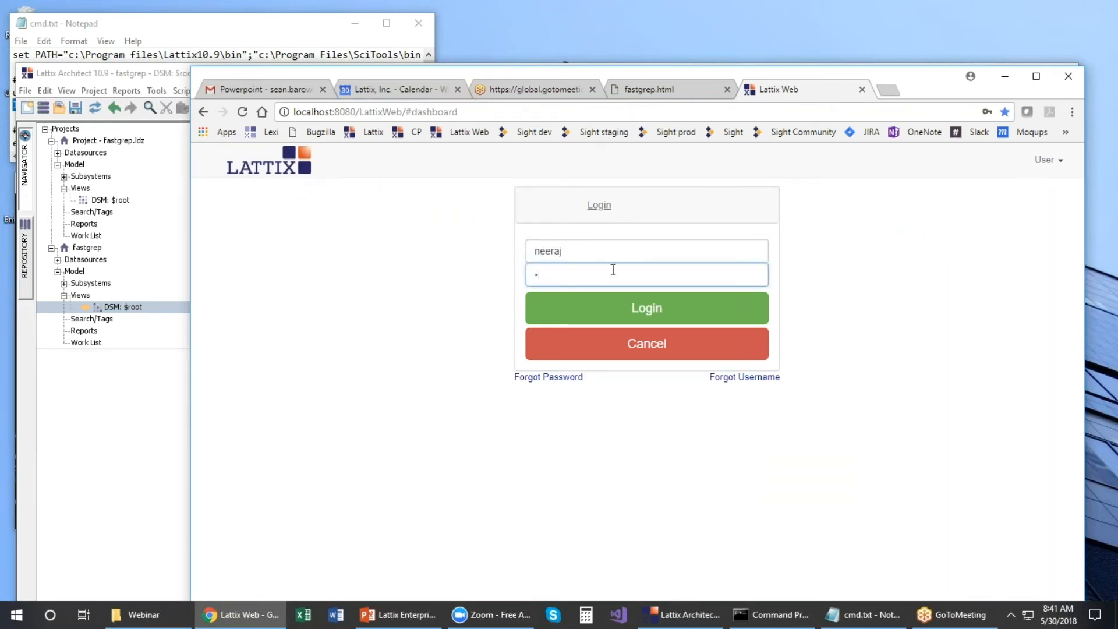
{"action": "left_click", "coordinate": [644, 316]}
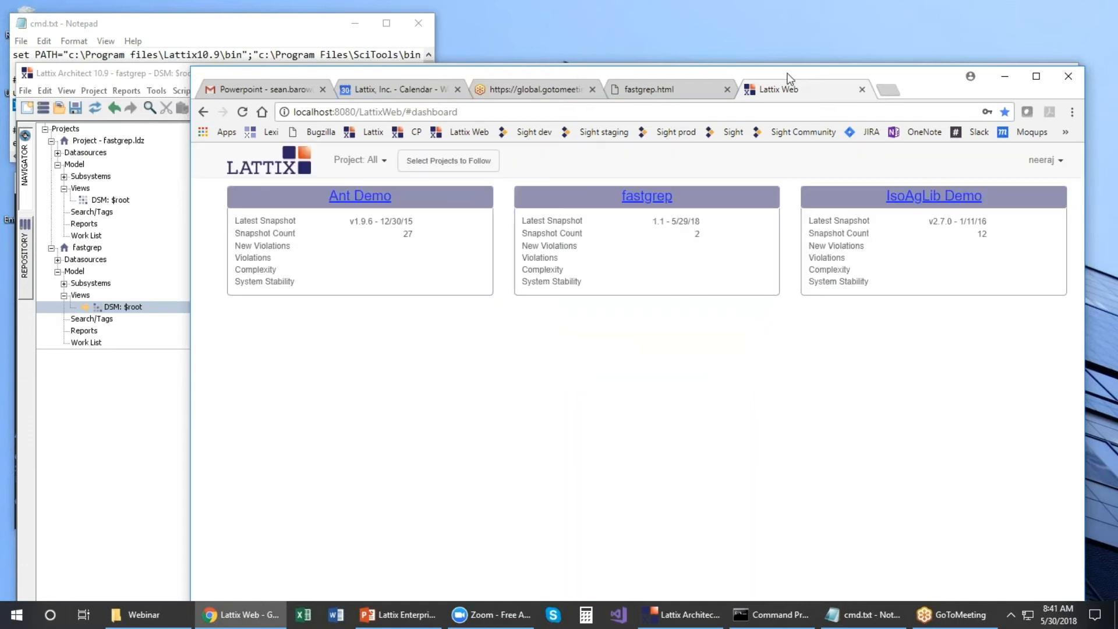
Step: Open the fastgrep project dashboard and keep snapshot 1.1, compared against 1.0
{"action": "left_click_drag", "start_coordinate": [923, 86], "coordinate": [802, 20]}
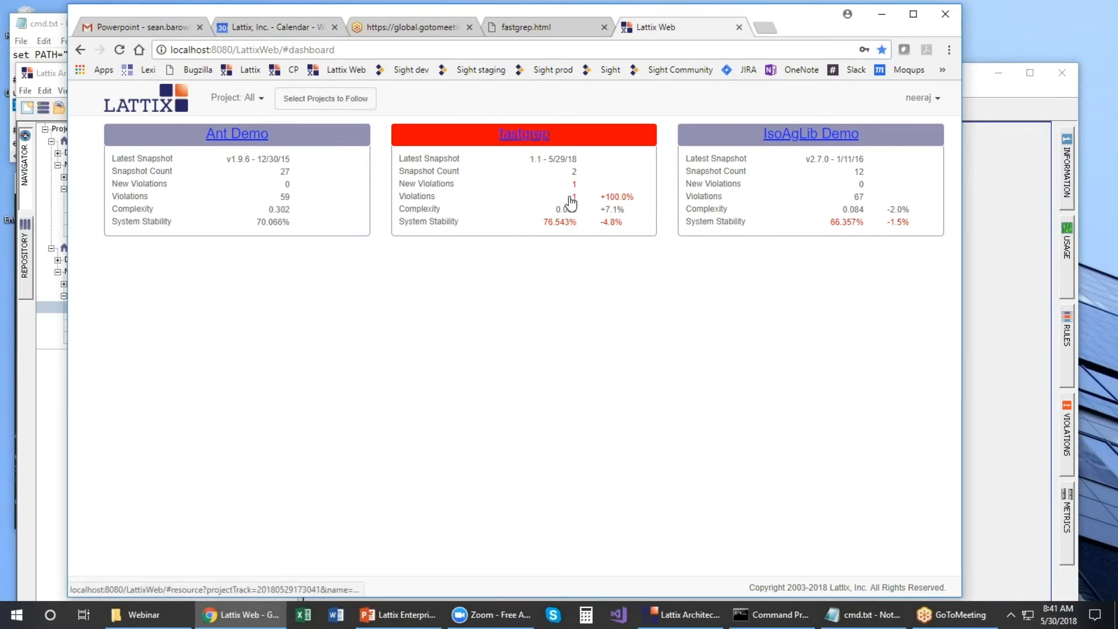
{"action": "left_click", "coordinate": [533, 139]}
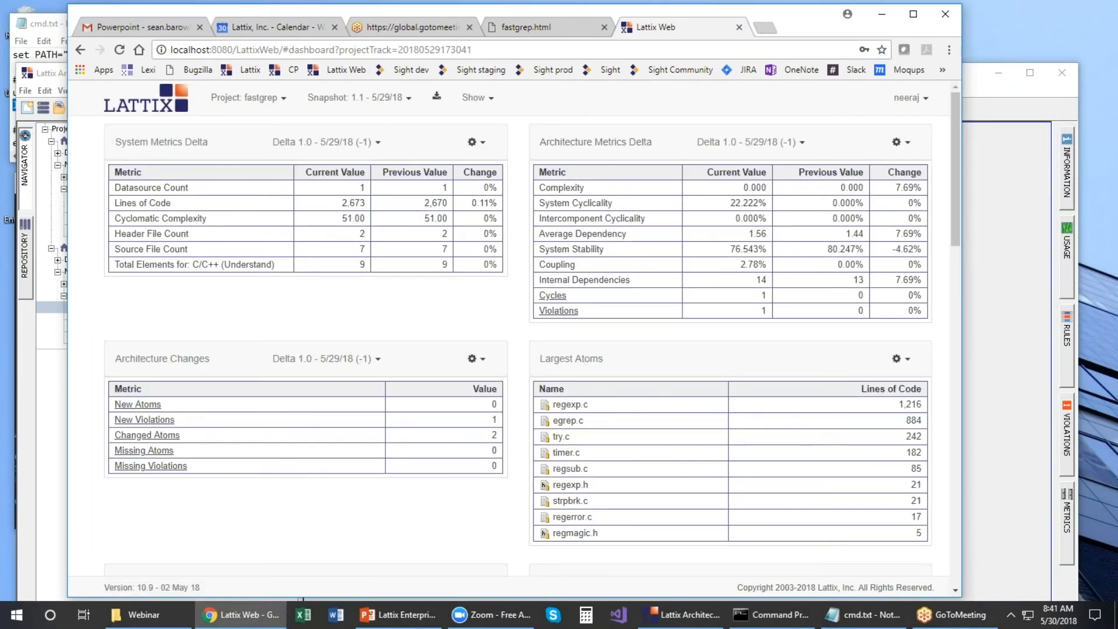
{"action": "left_click", "coordinate": [402, 99]}
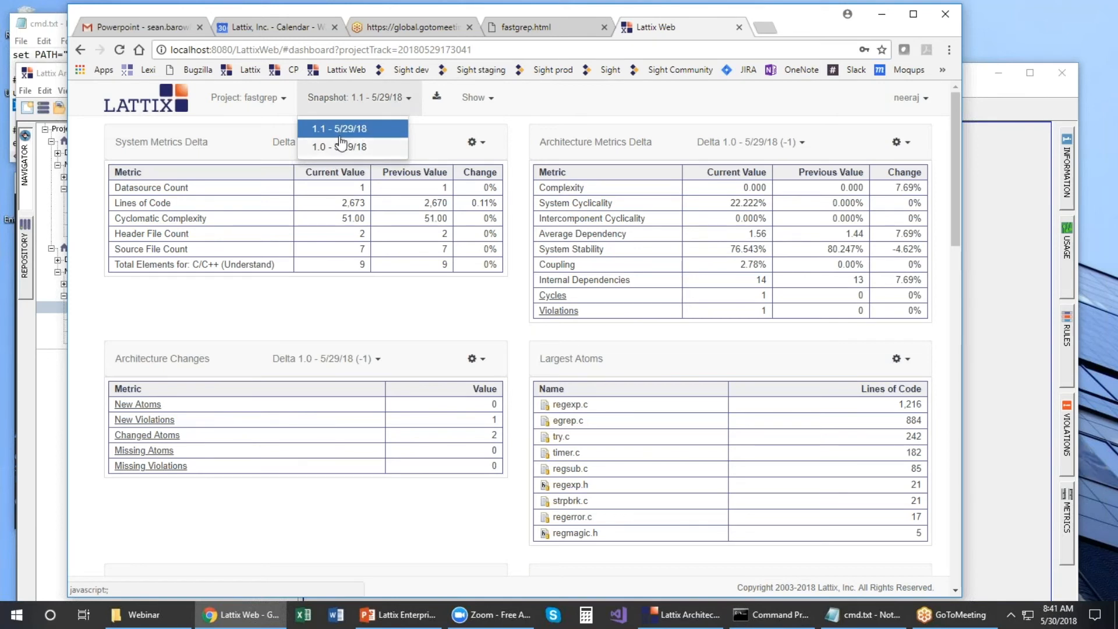
{"action": "left_click", "coordinate": [523, 100]}
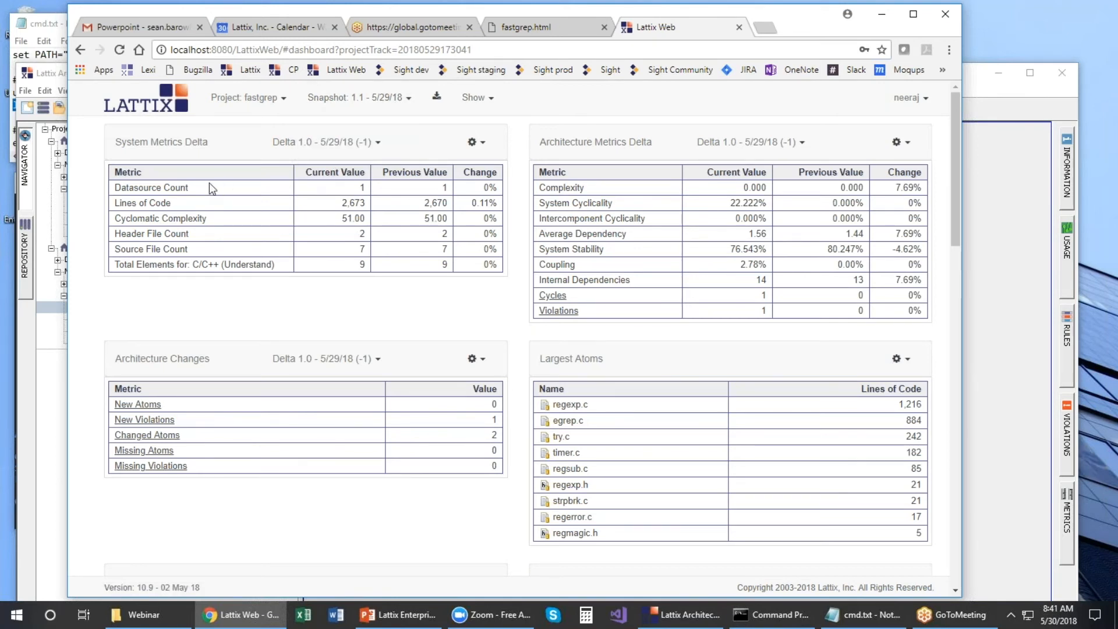
{"action": "mouse_move", "coordinate": [955, 107]}
{"action": "left_mouse_down"}
{"action": "mouse_move", "coordinate": [950, 227]}
{"action": "mouse_move", "coordinate": [954, 99]}
{"action": "left_mouse_up"}
{"action": "left_click", "coordinate": [905, 97]}
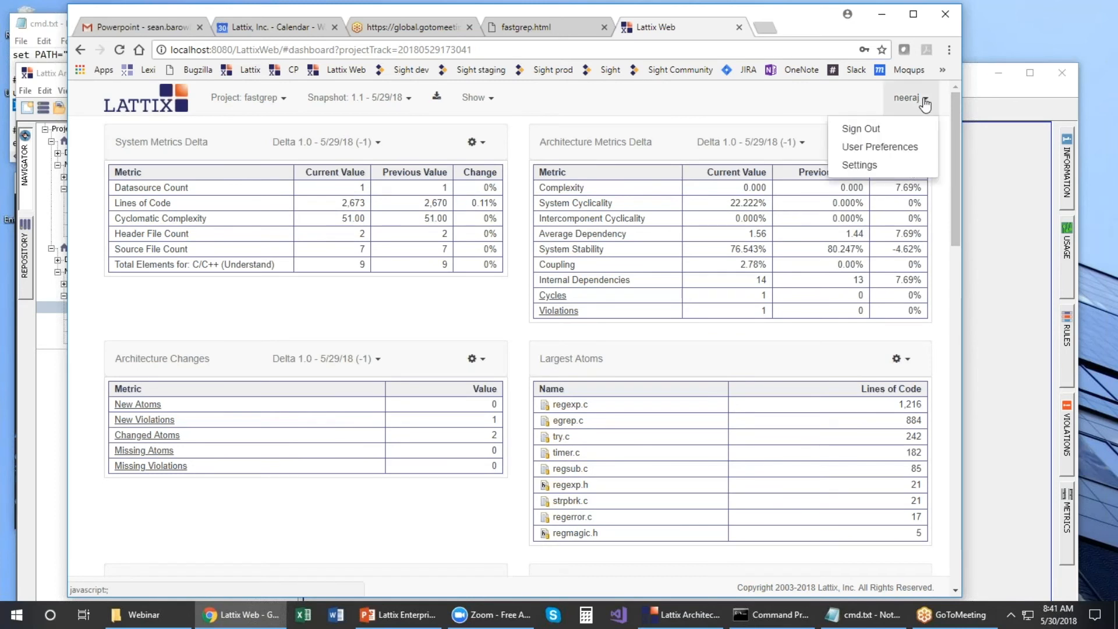
{"action": "left_click", "coordinate": [789, 94]}
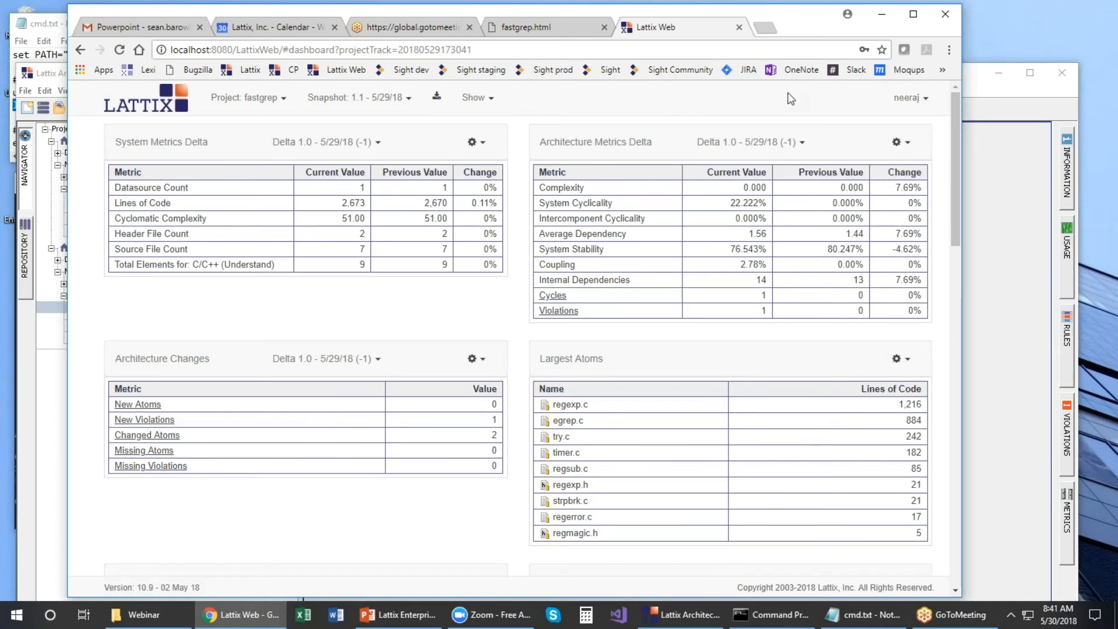
Step: Show fastgrep's DSM/CAD matrix and inspect regsub.c's Modify Global dependency on timer.c
{"action": "left_click", "coordinate": [494, 99]}
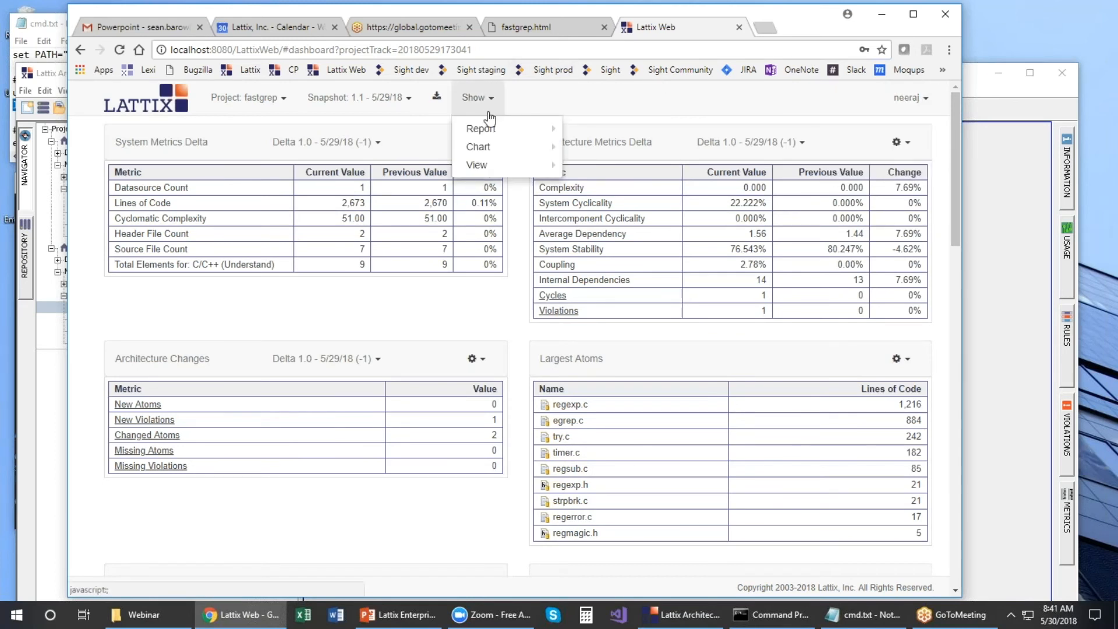
{"action": "mouse_move", "coordinate": [489, 167]}
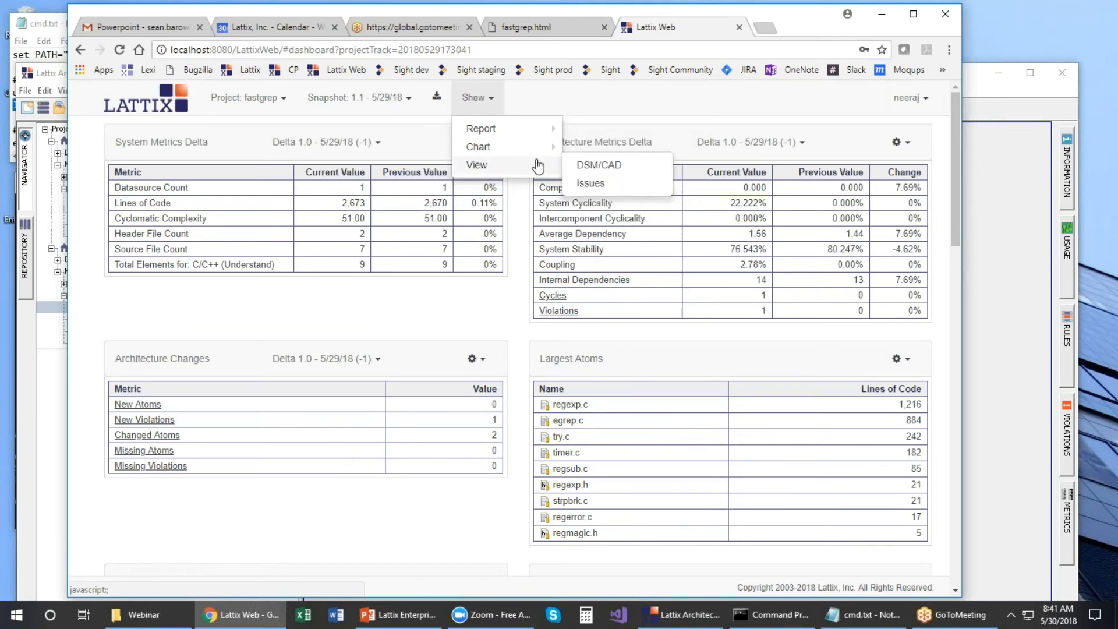
{"action": "left_click", "coordinate": [591, 169]}
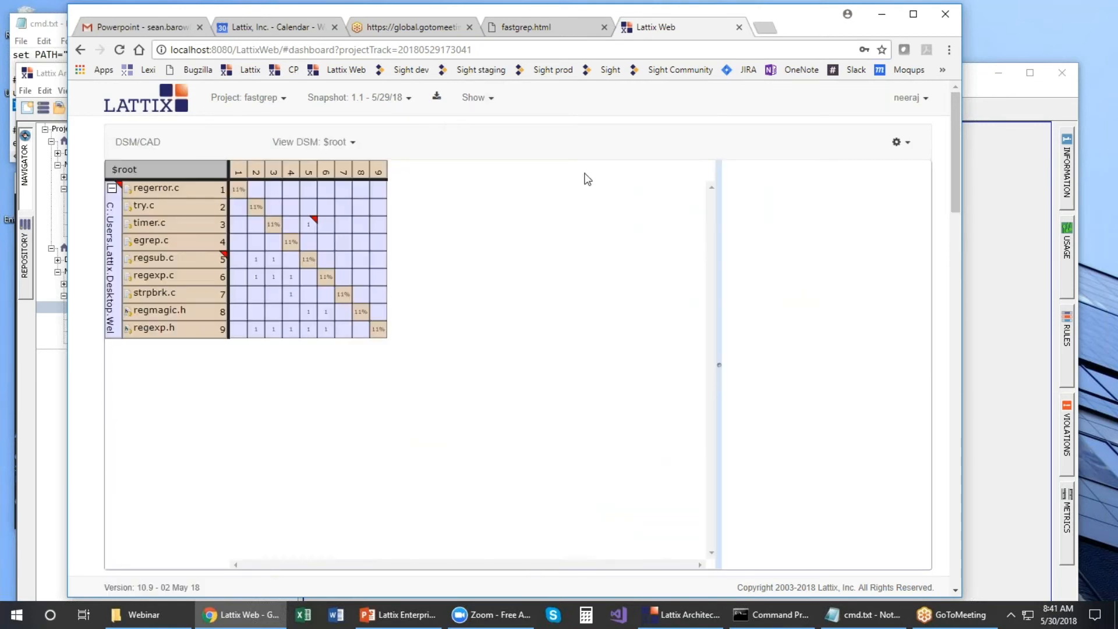
{"action": "left_click", "coordinate": [312, 226]}
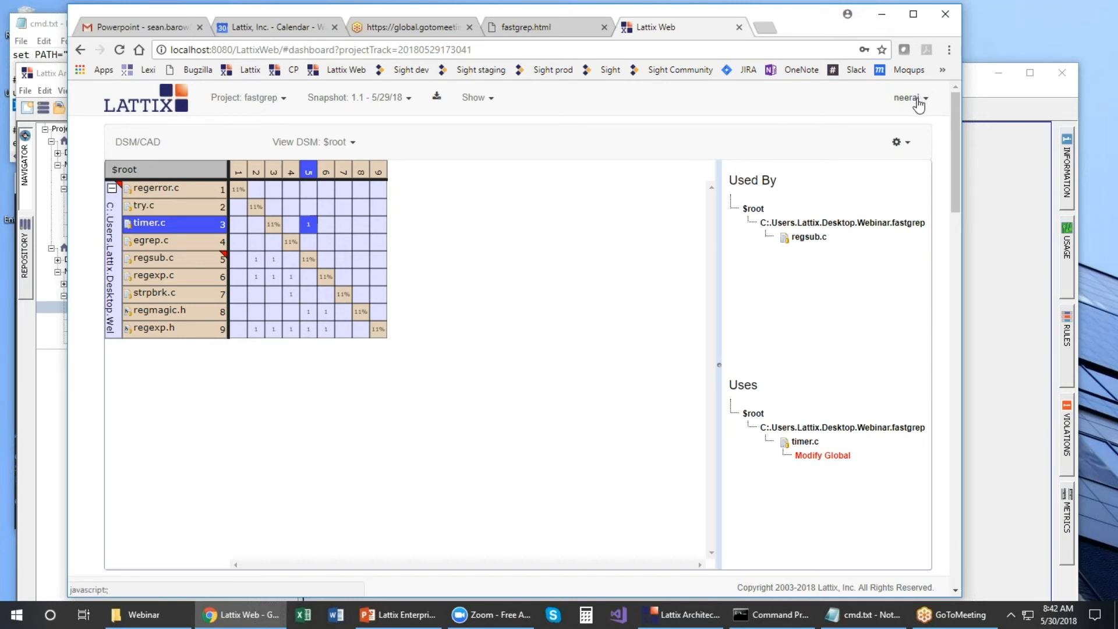
{"action": "left_click", "coordinate": [899, 143]}
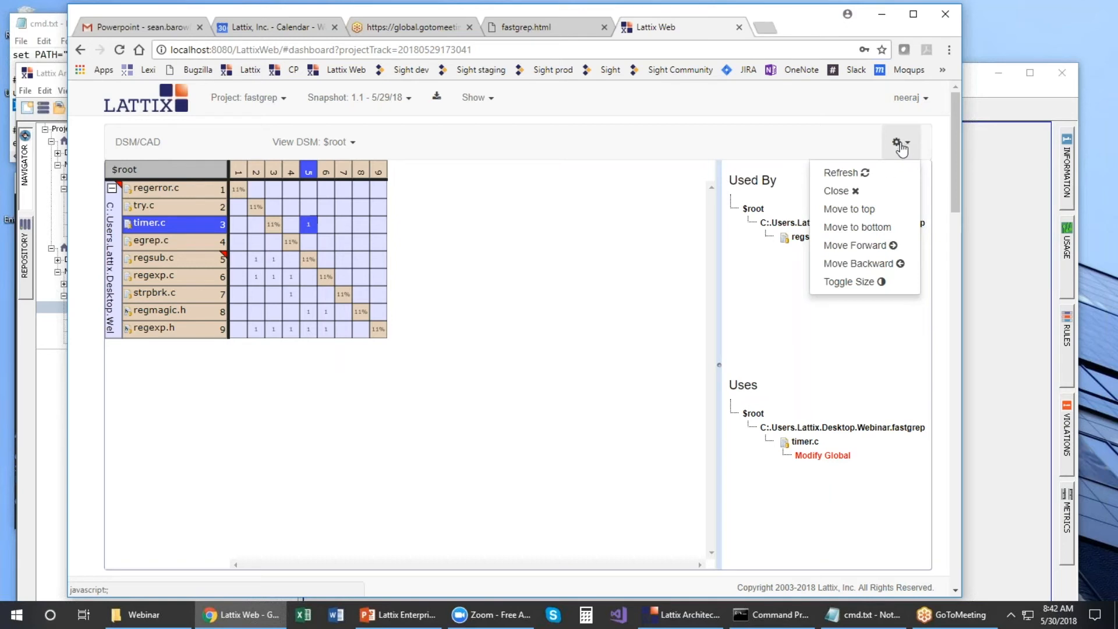
Step: Close the DSM panel and return to fastgrep's dashboard with snapshot 1.1 - 5/29/18 selected
{"action": "left_click", "coordinate": [849, 191]}
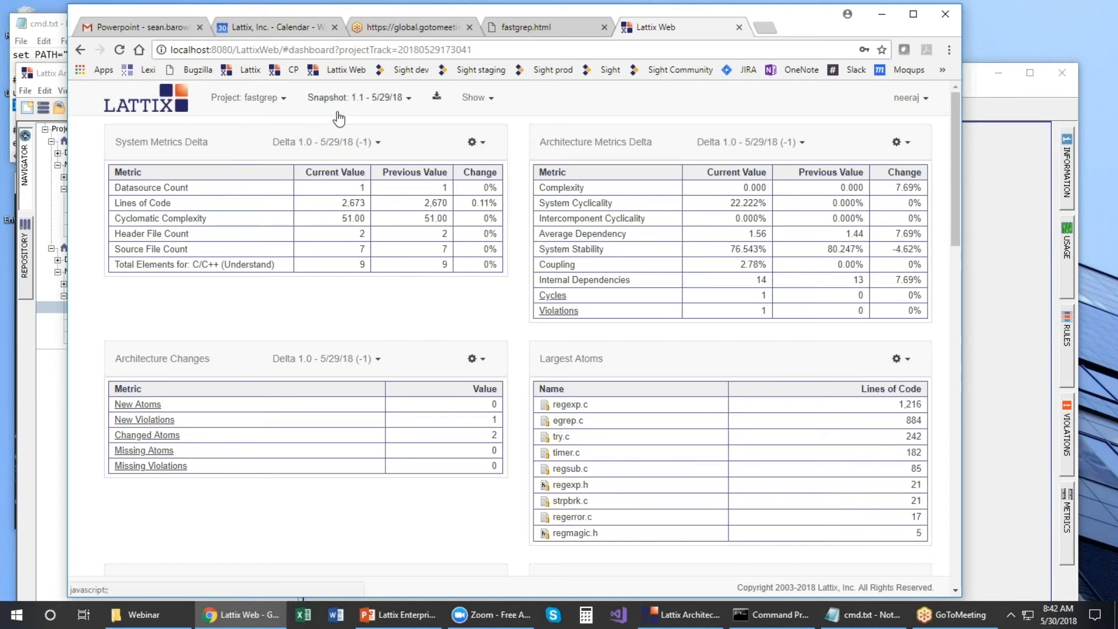
{"action": "left_click", "coordinate": [388, 100]}
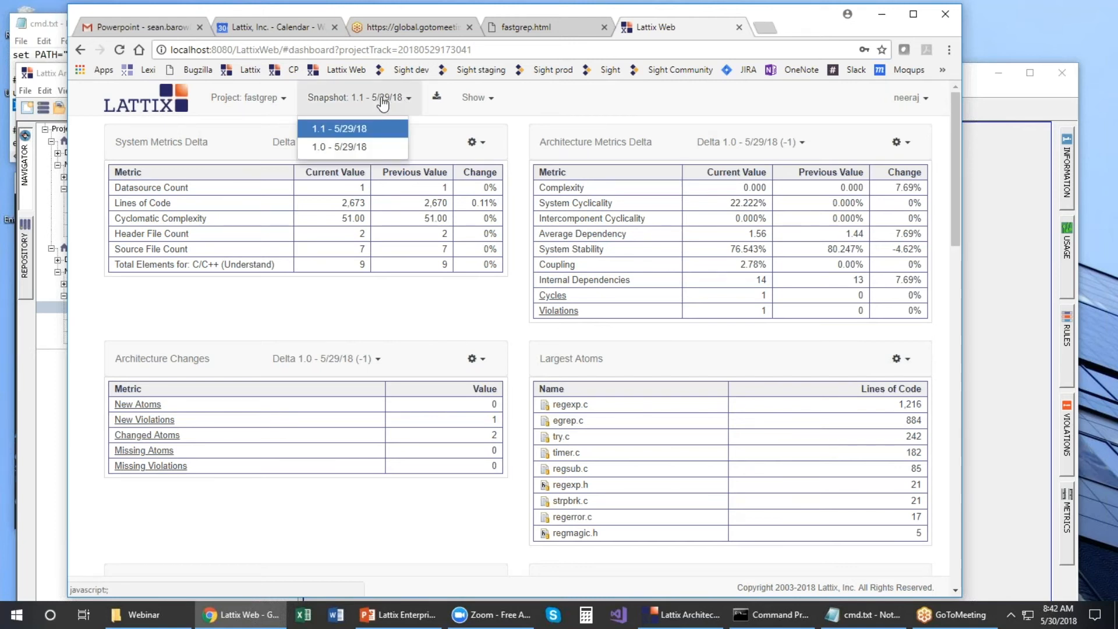
{"action": "left_click", "coordinate": [355, 129]}
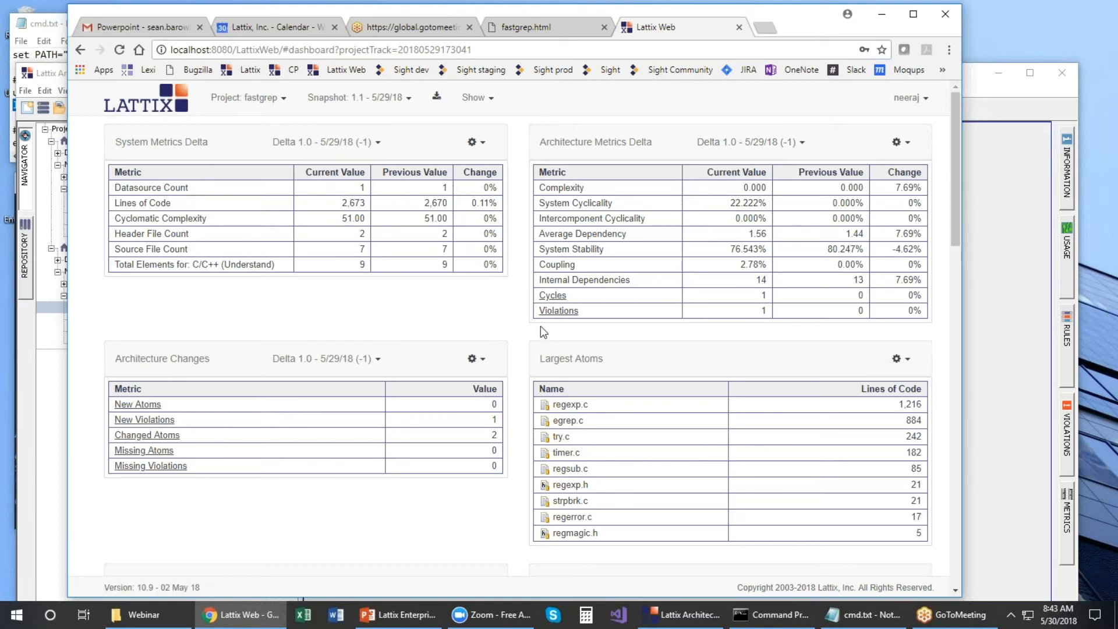
Step: Review the timer.c–regsub.c cycle and regsub.c's cannot-use violation on timer.c, closing each list
{"action": "left_click", "coordinate": [560, 296]}
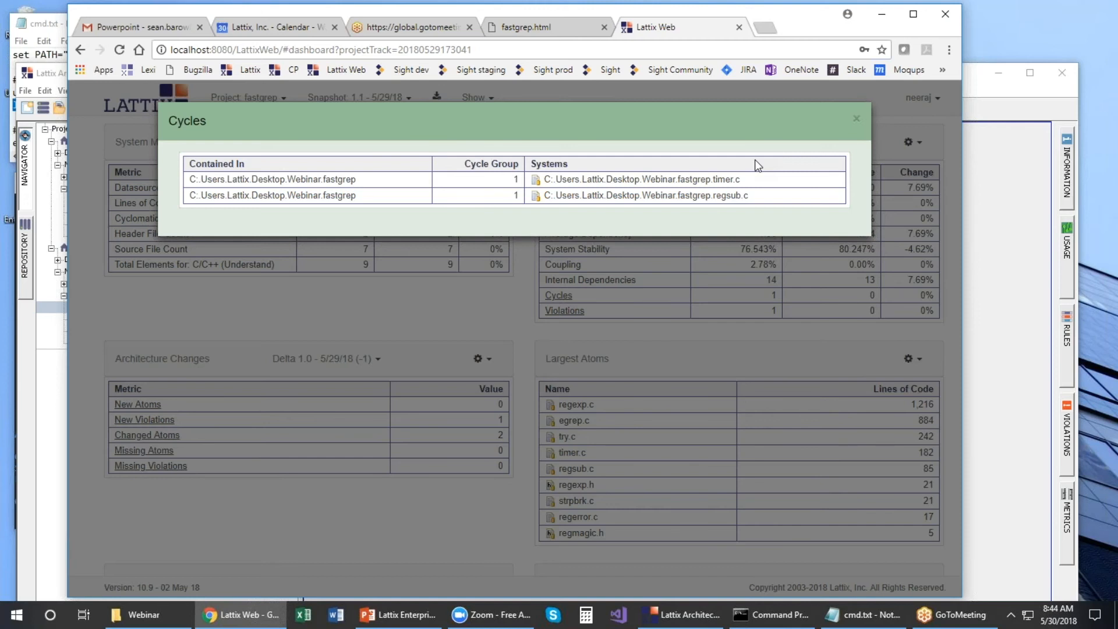
{"action": "left_click", "coordinate": [856, 119]}
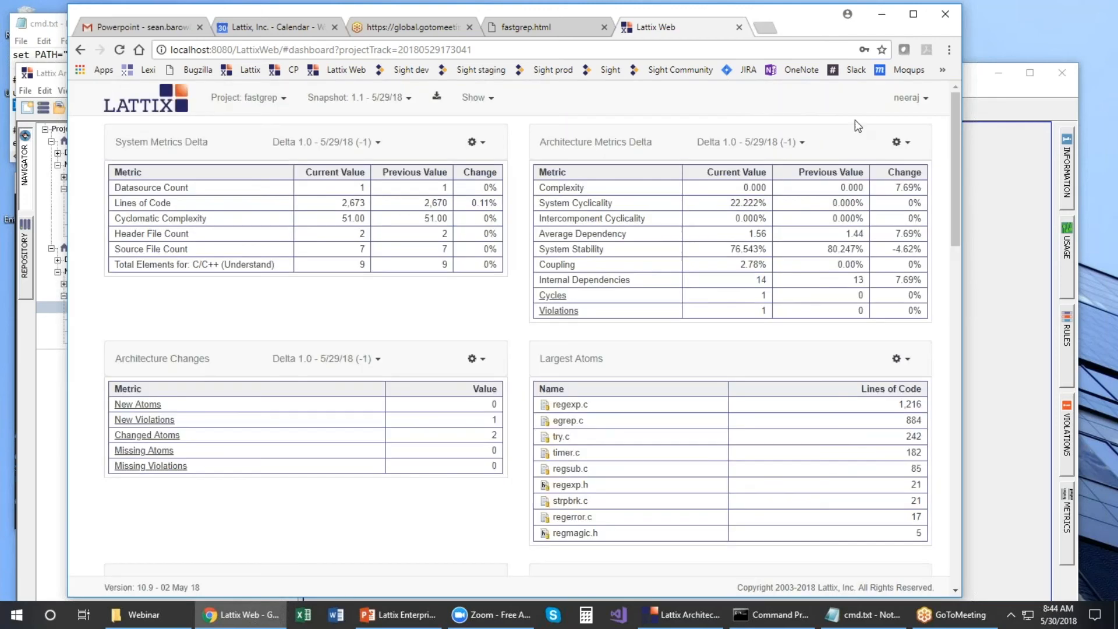
{"action": "left_click", "coordinate": [553, 311]}
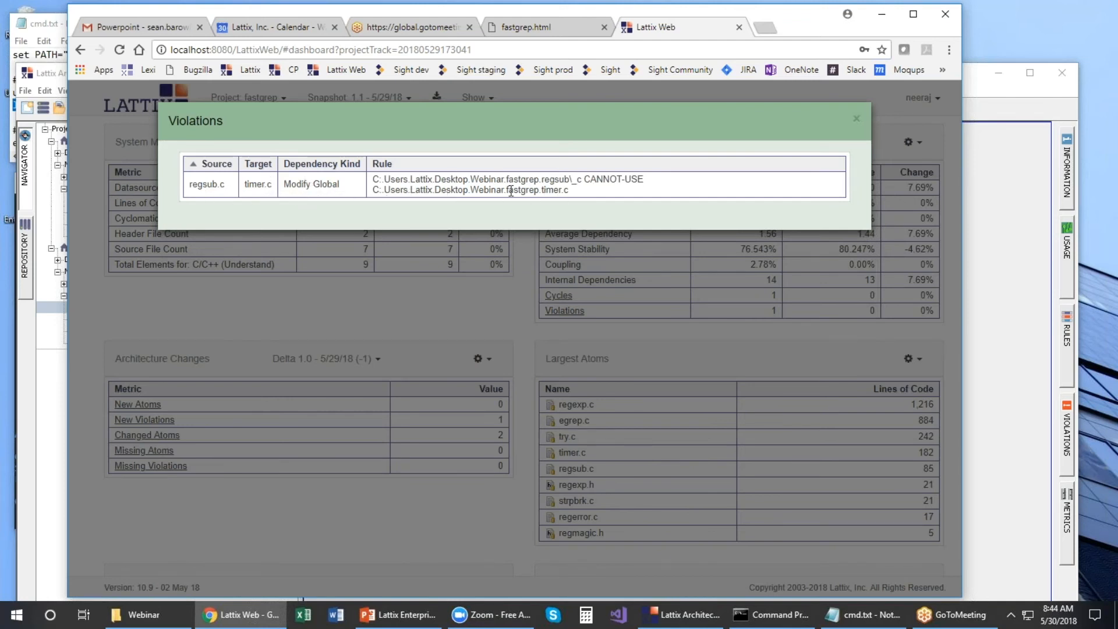
{"action": "left_click", "coordinate": [858, 121]}
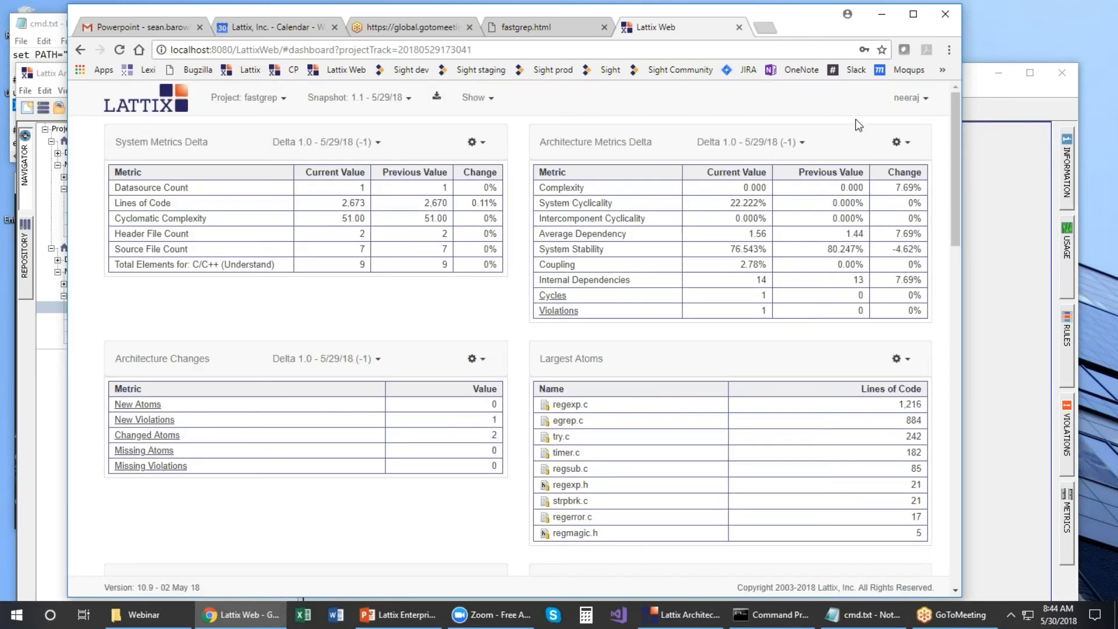
{"action": "scroll", "coordinate": [446, 300], "scroll_direction": "down", "scroll_amount": 1}
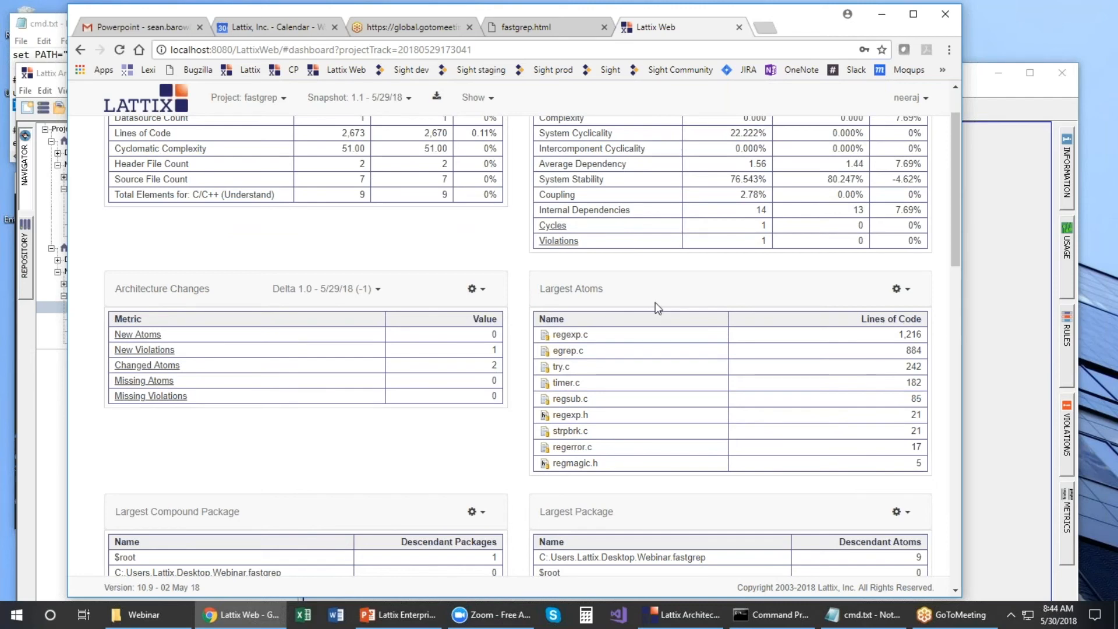
{"action": "scroll", "coordinate": [652, 285], "scroll_direction": "down", "scroll_amount": 6}
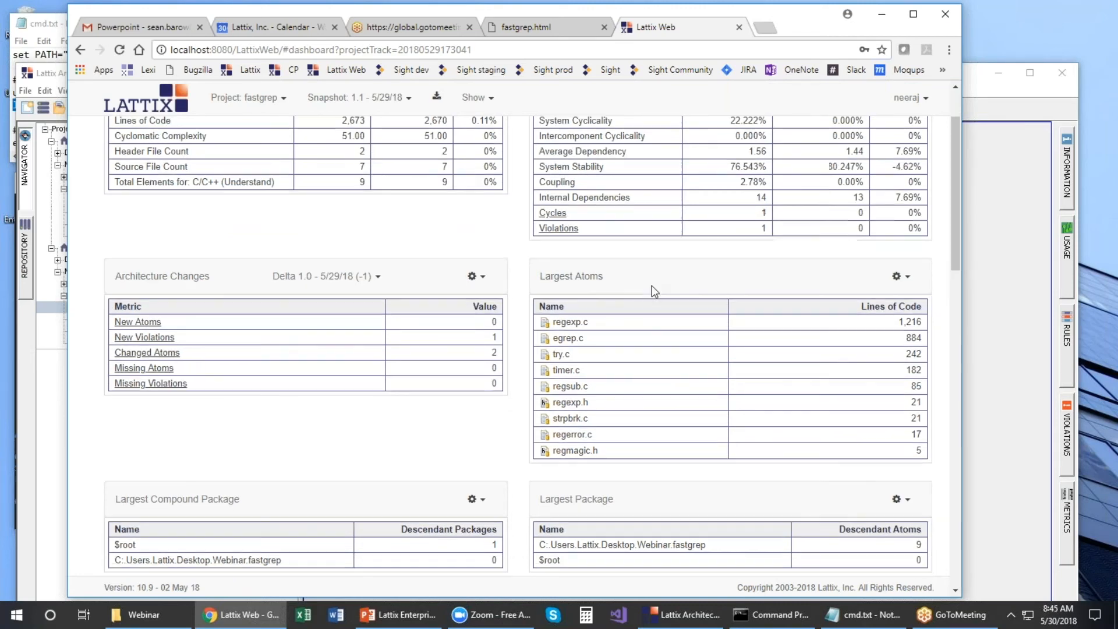
{"action": "scroll", "coordinate": [652, 286], "scroll_direction": "down", "scroll_amount": 3}
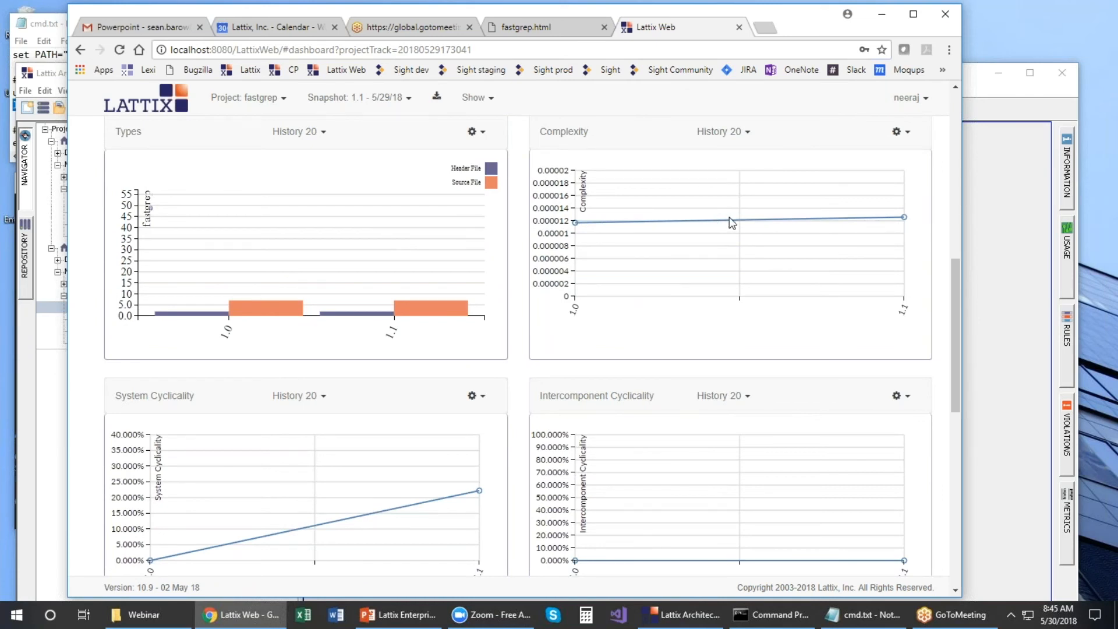
{"action": "mouse_move", "coordinate": [906, 217]}
{"action": "scroll", "coordinate": [940, 249], "scroll_direction": "down", "scroll_amount": 1}
{"action": "scroll", "coordinate": [941, 249], "scroll_direction": "down", "scroll_amount": 1}
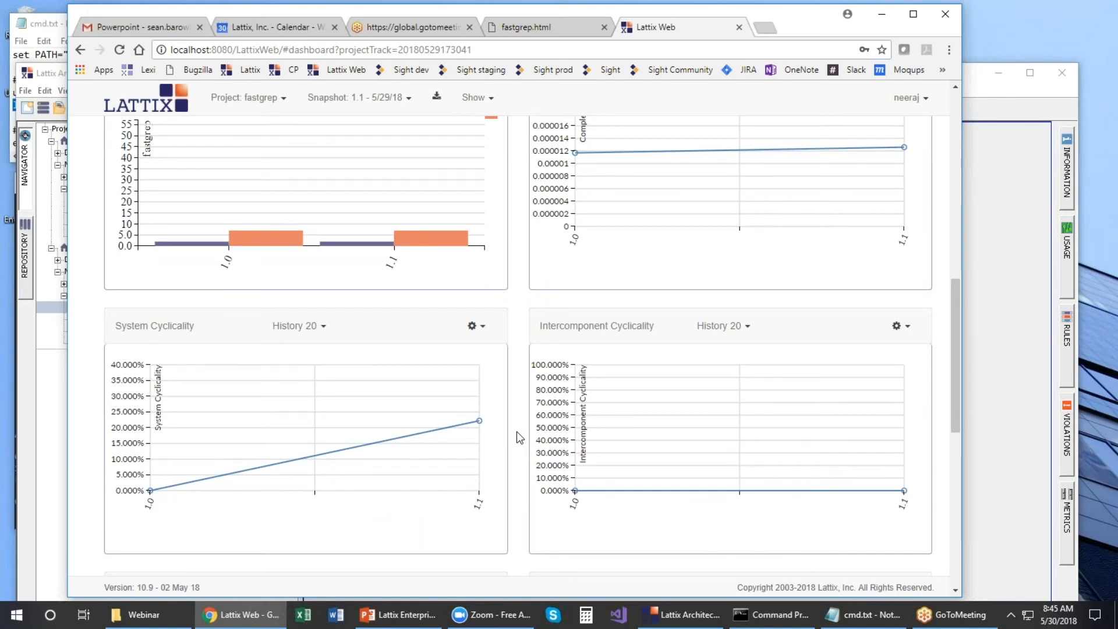
{"action": "scroll", "coordinate": [694, 488], "scroll_direction": "down", "scroll_amount": 3}
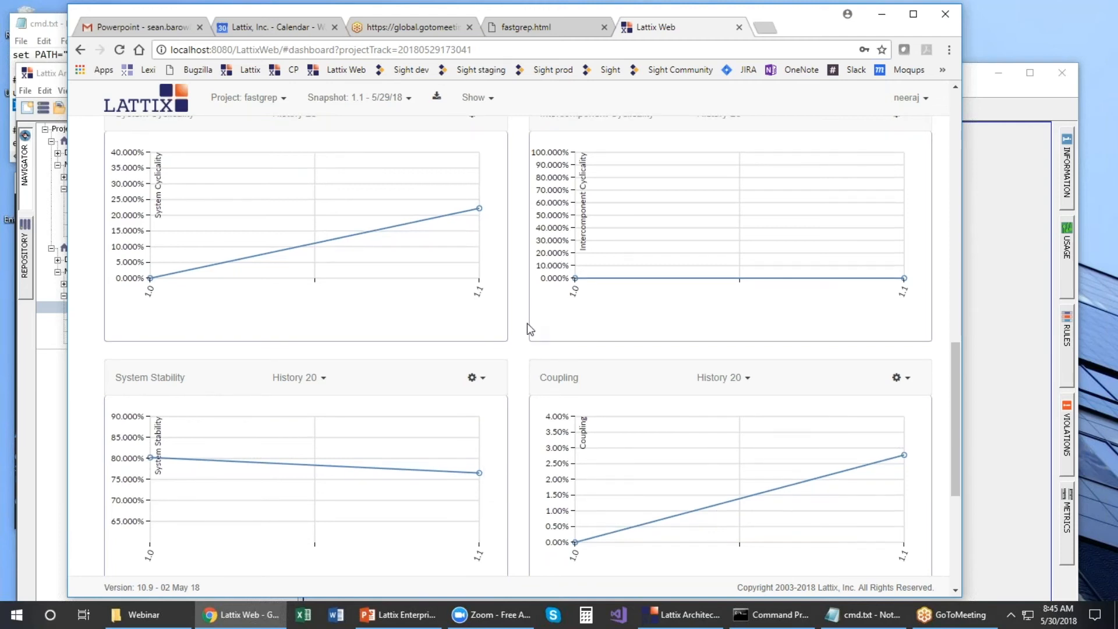
{"action": "scroll", "coordinate": [527, 327], "scroll_direction": "down", "scroll_amount": 3}
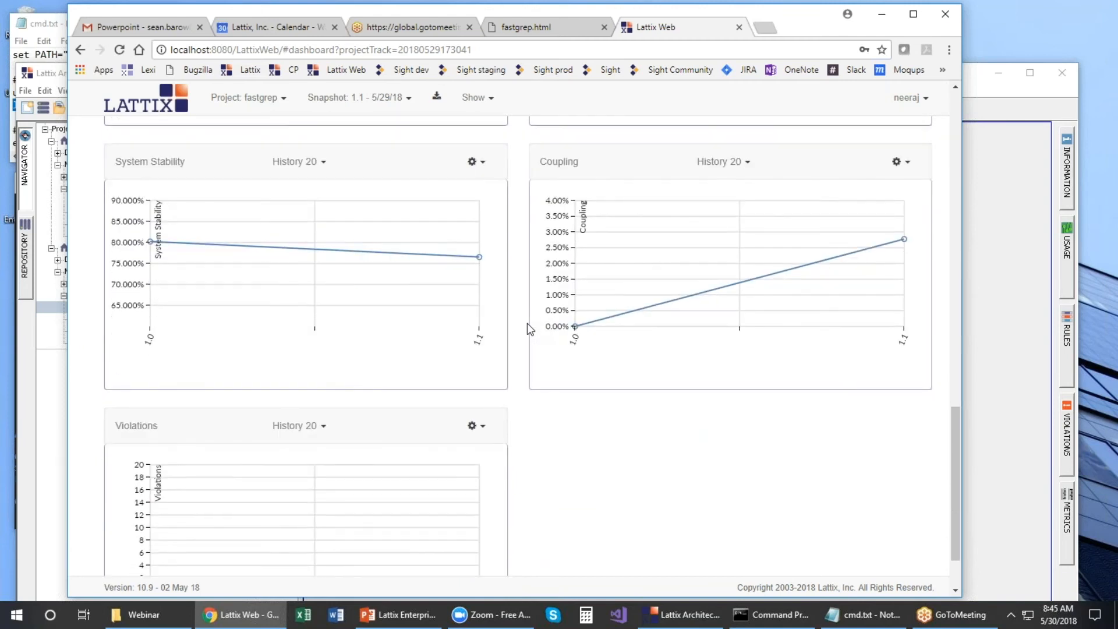
{"action": "scroll", "coordinate": [527, 327], "scroll_direction": "down", "scroll_amount": 1}
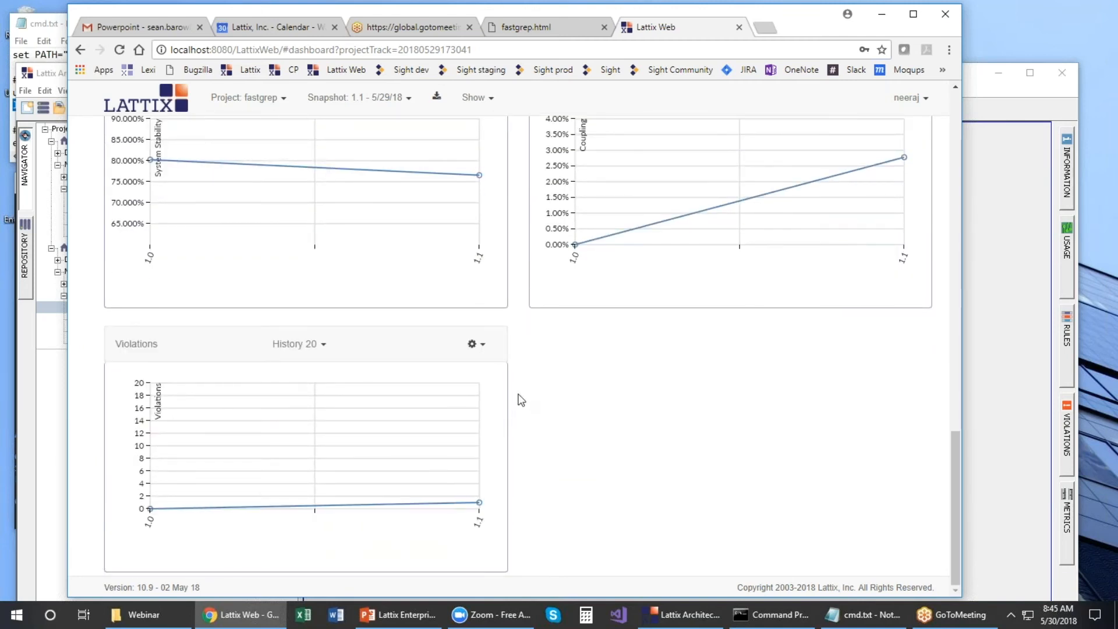
{"action": "scroll", "coordinate": [522, 389], "scroll_direction": "up", "scroll_amount": 1}
{"action": "scroll", "coordinate": [522, 386], "scroll_direction": "up", "scroll_amount": 10}
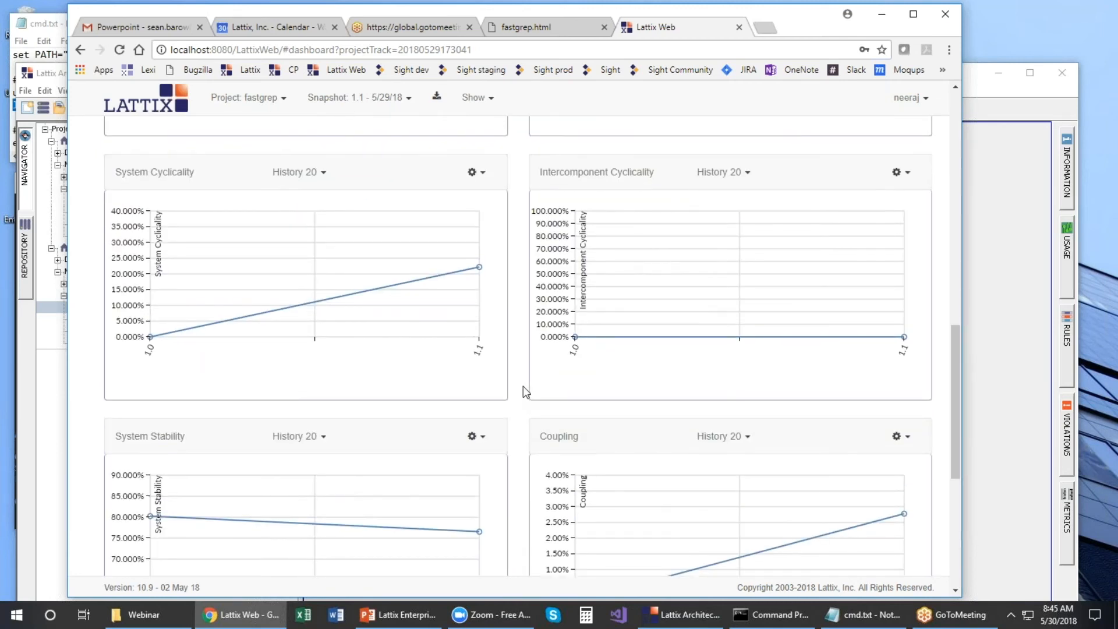
Step: Switch to the IsoAgLib Demo project and scroll through its v2.7.0 dashboard
{"action": "left_click", "coordinate": [284, 104]}
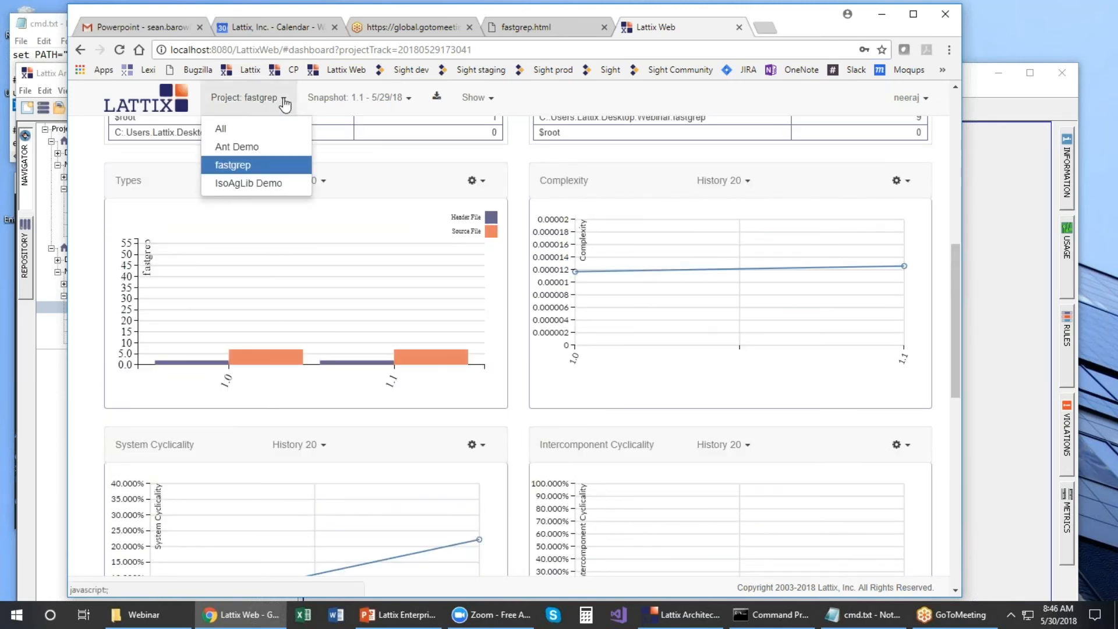
{"action": "left_click", "coordinate": [262, 185]}
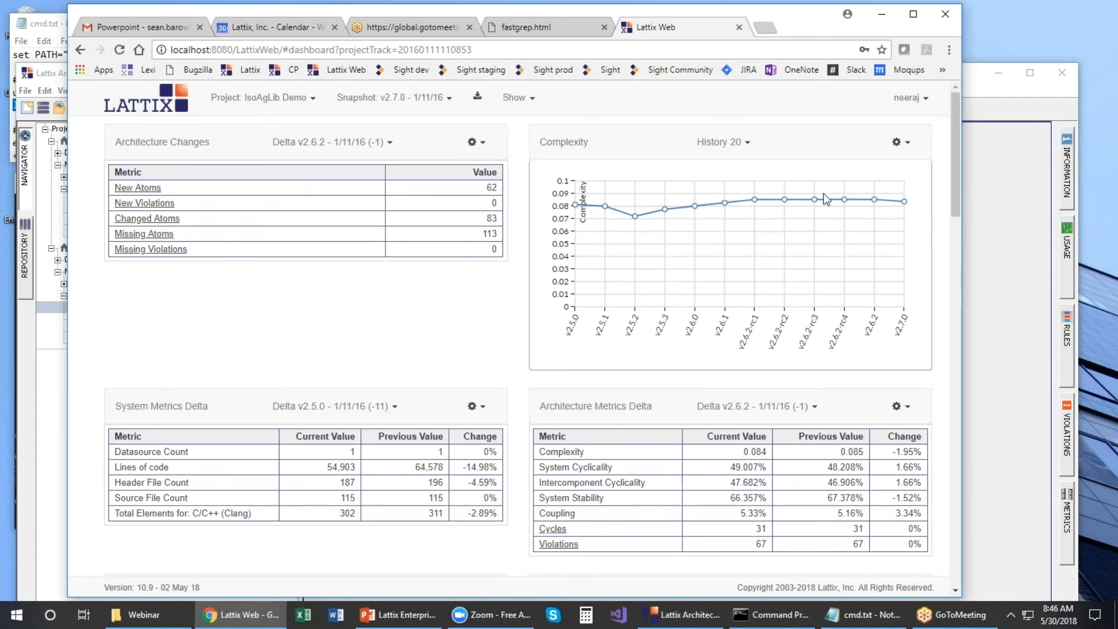
{"action": "scroll", "coordinate": [374, 312], "scroll_direction": "down", "scroll_amount": 5}
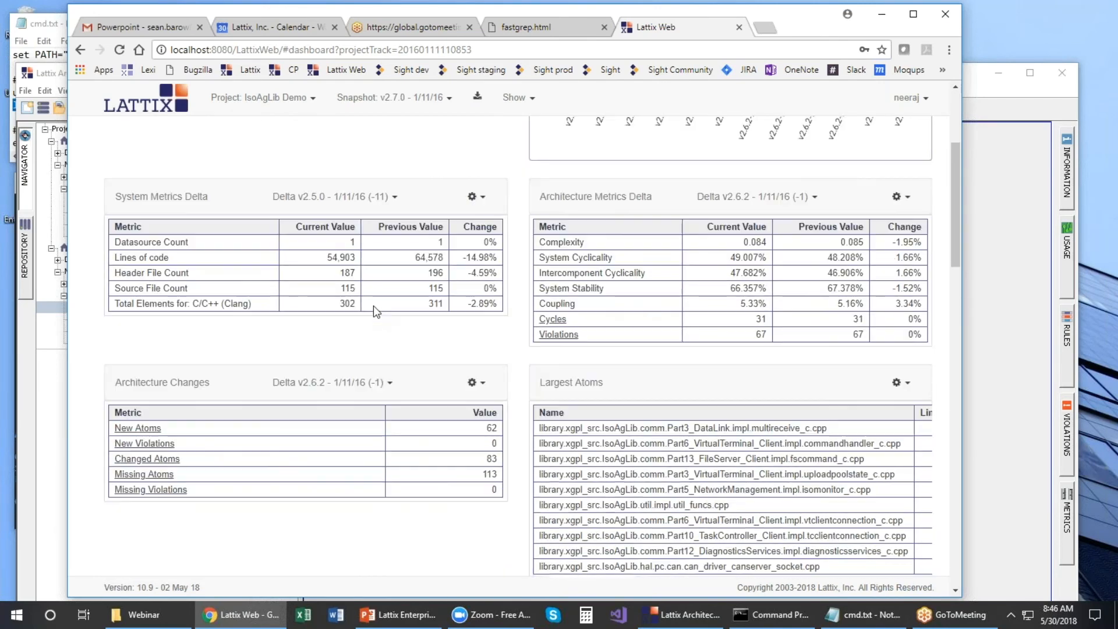
{"action": "scroll", "coordinate": [374, 311], "scroll_direction": "down", "scroll_amount": 12}
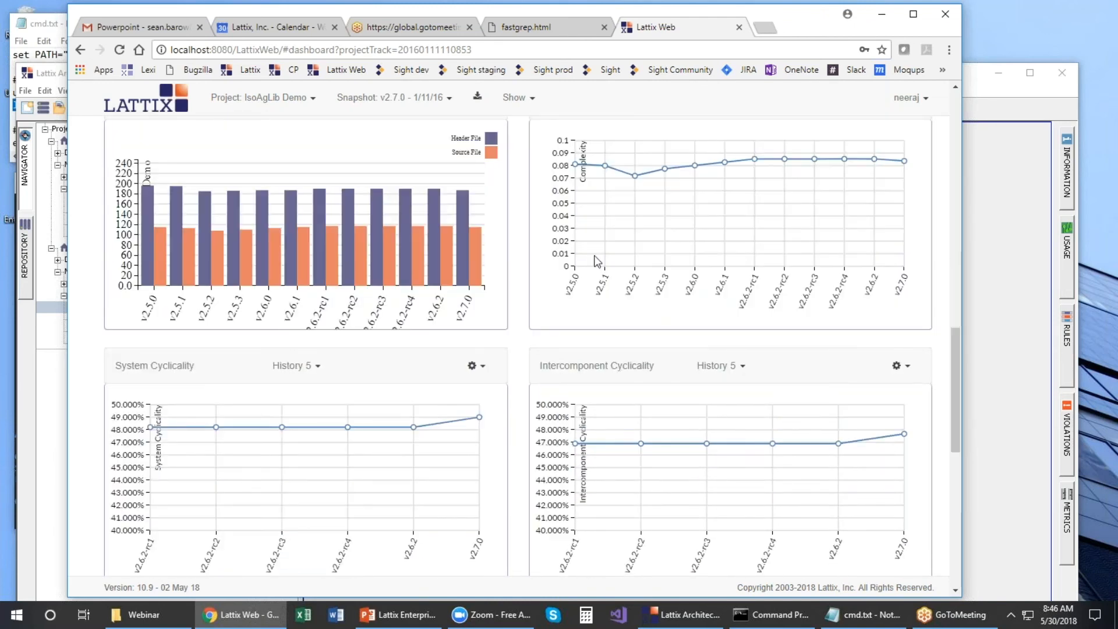
{"action": "scroll", "coordinate": [181, 289], "scroll_direction": "down", "scroll_amount": 2}
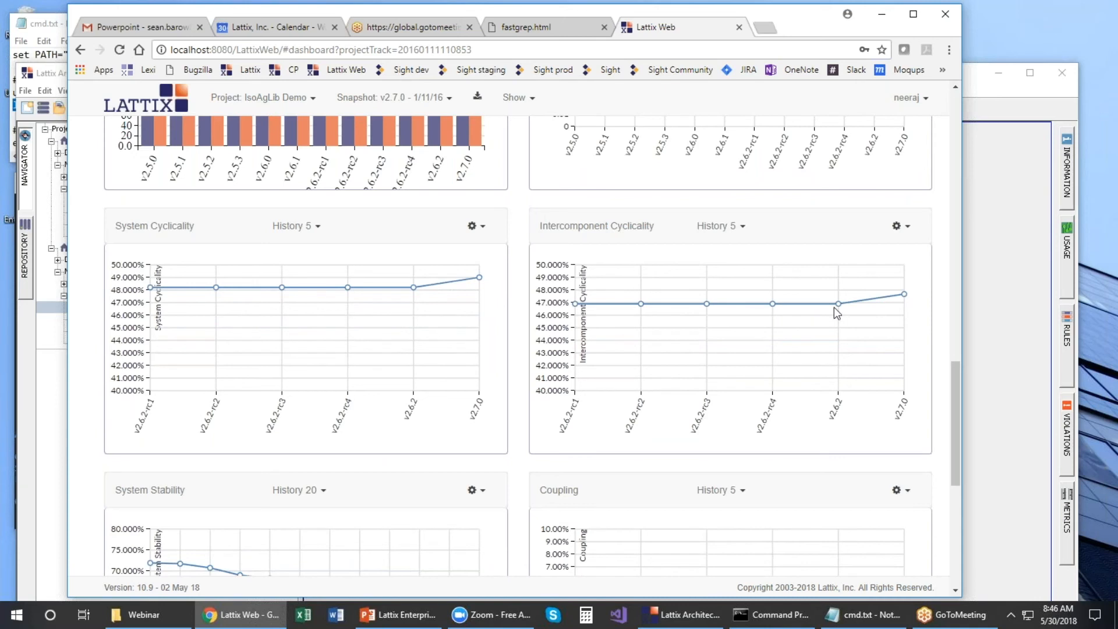
{"action": "scroll", "coordinate": [497, 367], "scroll_direction": "down", "scroll_amount": 2}
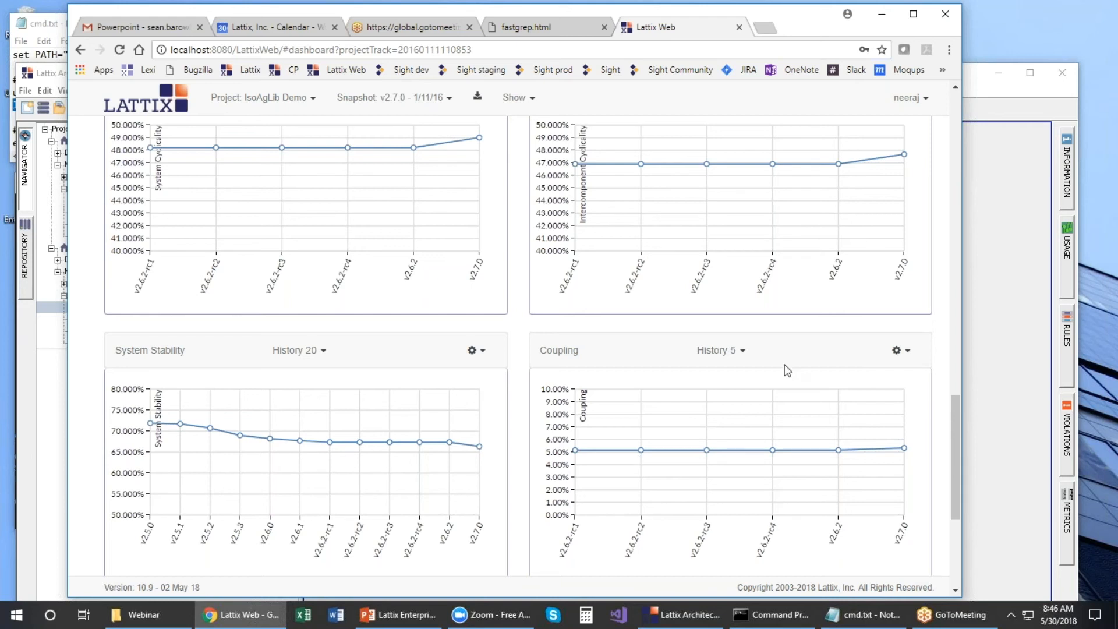
Step: Set the Coupling chart's history length to 20 snapshots
{"action": "left_click", "coordinate": [740, 353]}
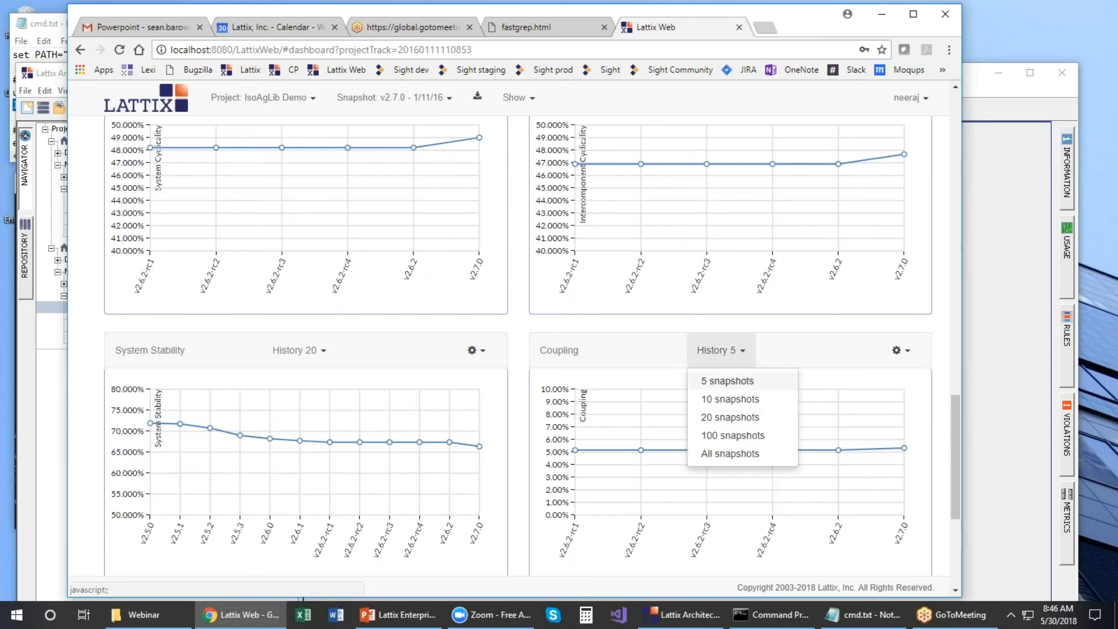
{"action": "left_click", "coordinate": [731, 417]}
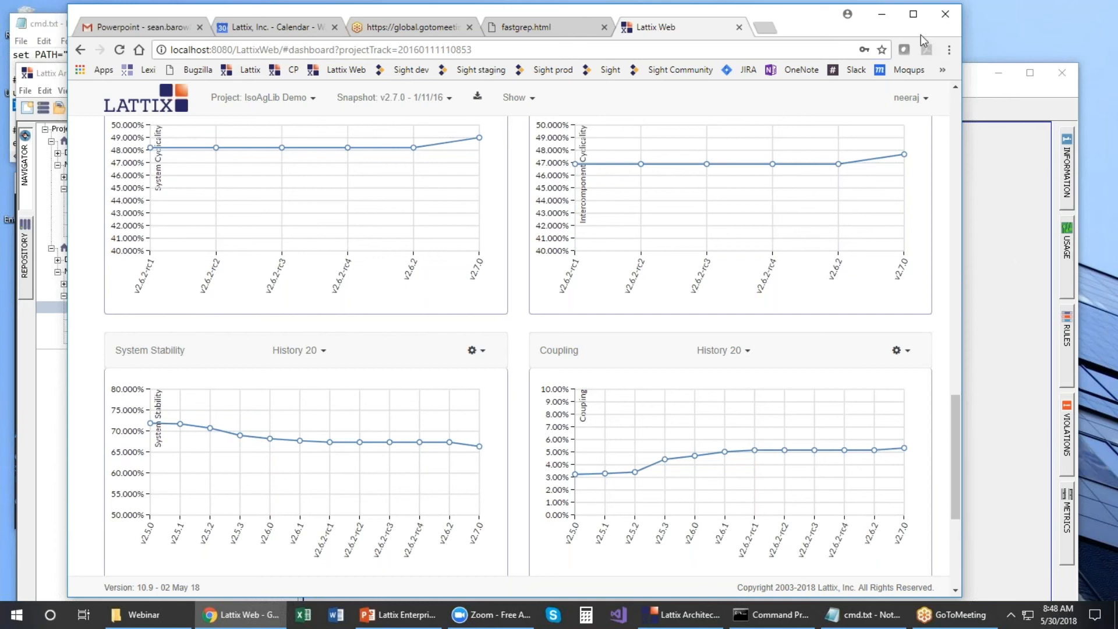
Step: Minimize Chrome and Lattix Architect and bring the PowerPoint webinar deck forward
{"action": "left_click", "coordinate": [885, 15]}
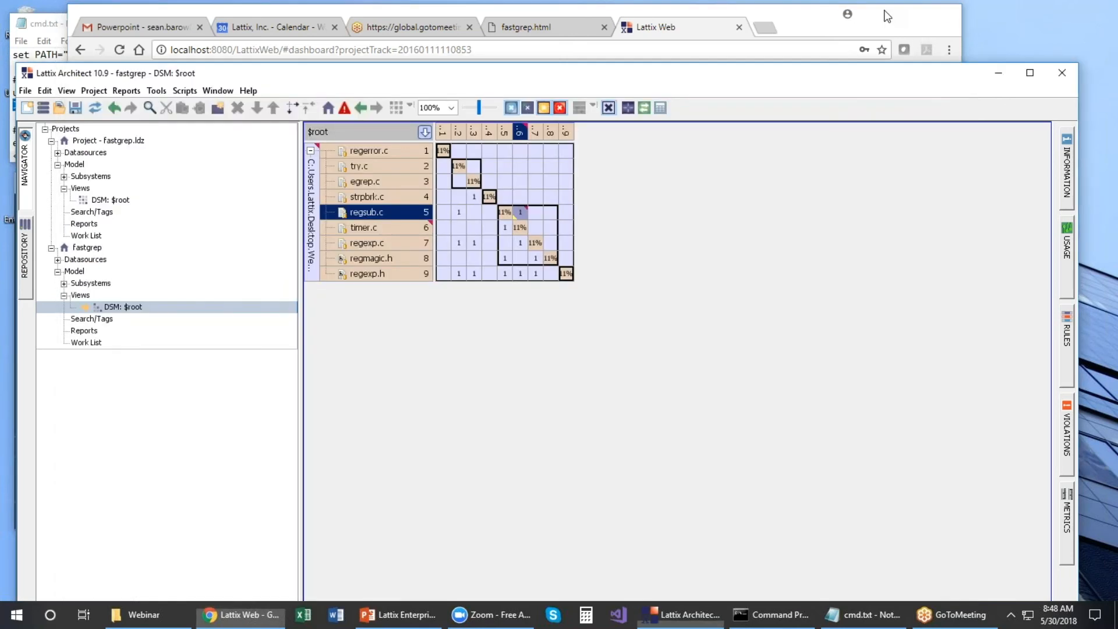
{"action": "left_click", "coordinate": [999, 75]}
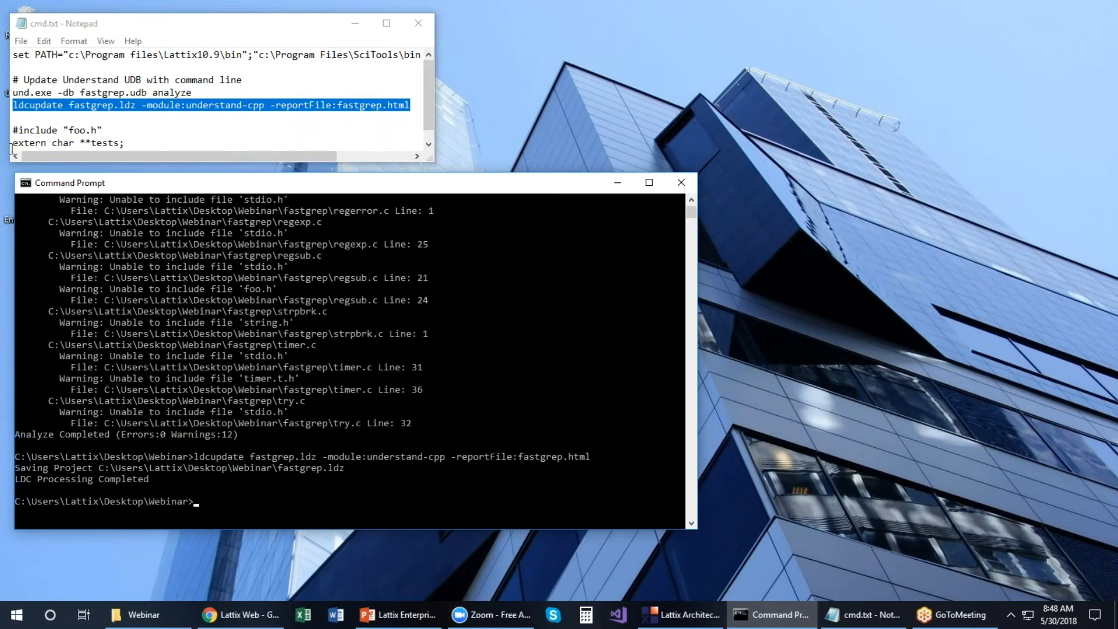
{"action": "left_click", "coordinate": [406, 615]}
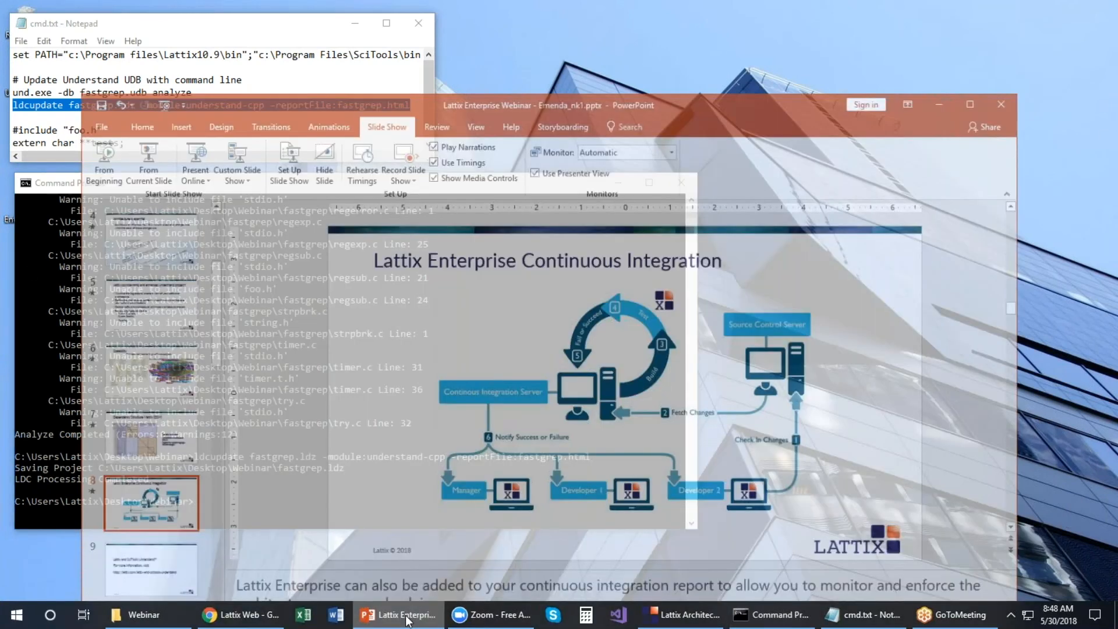
Step: Briefly run the slide show from the start to the About Lattix slide, then exit
{"action": "key", "text": "Page_Down"}
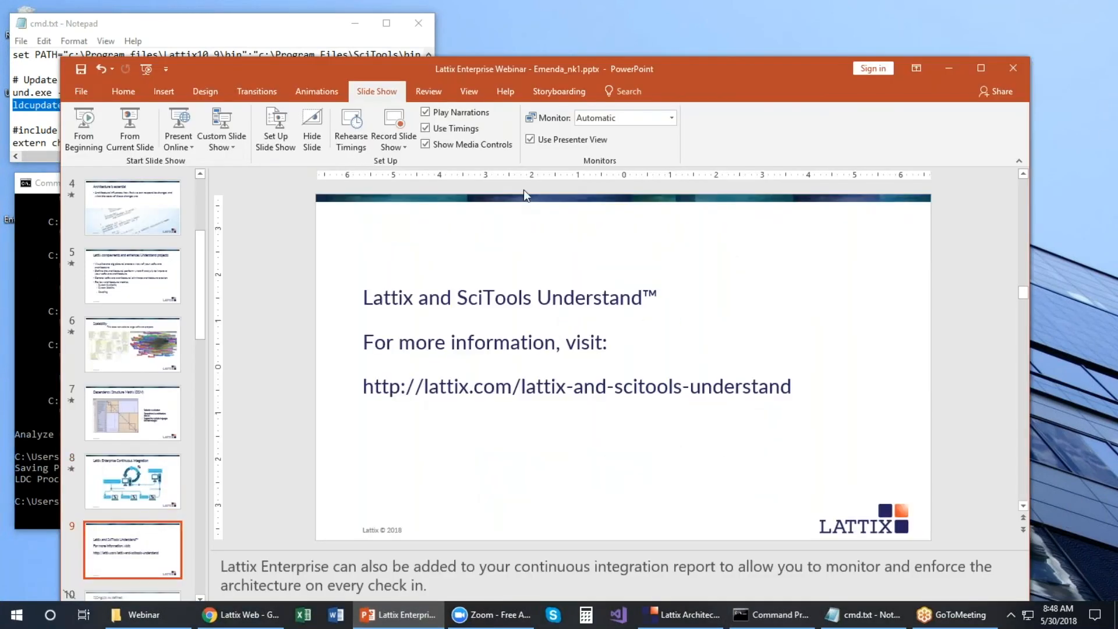
{"action": "left_click", "coordinate": [147, 70]}
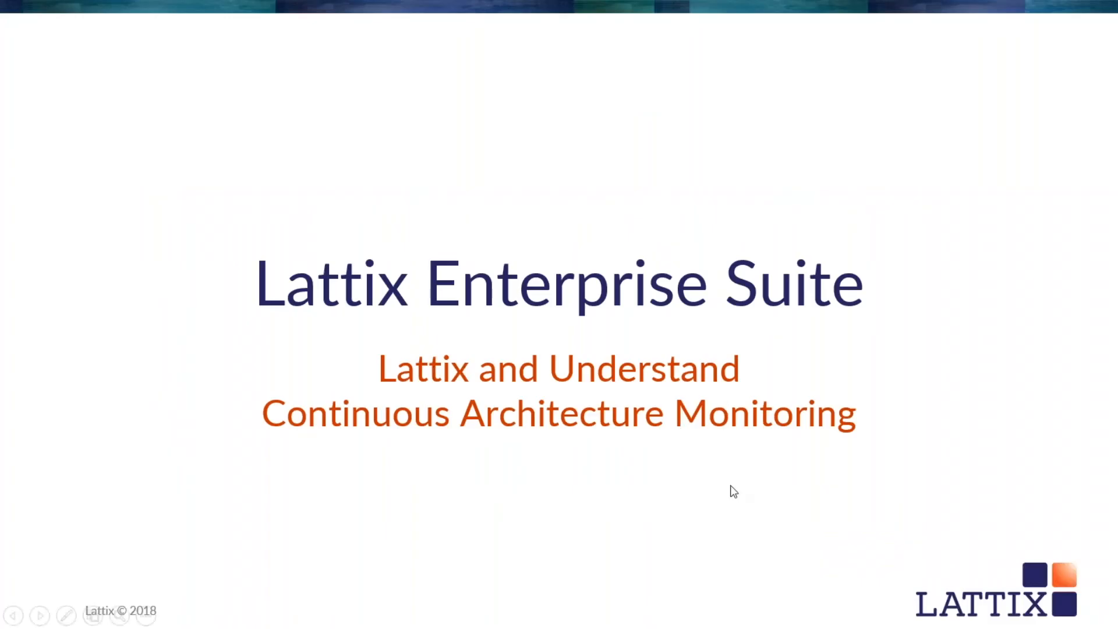
{"action": "left_click", "coordinate": [809, 545]}
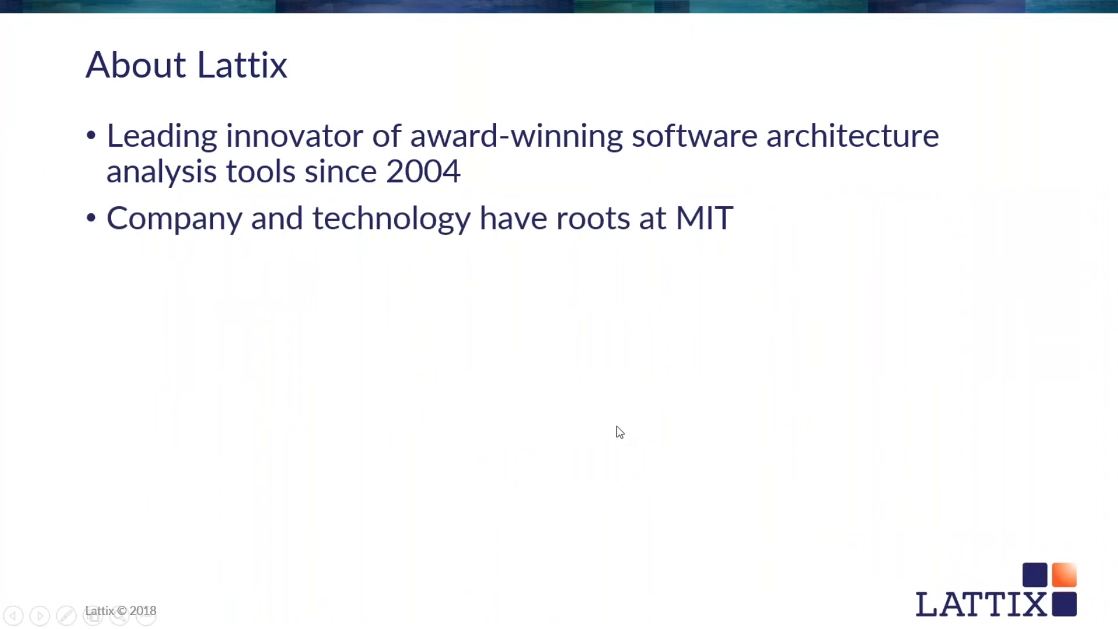
{"action": "key", "text": "Escape"}
Step: Present slide 9, Lattix and SciTools Understand, full screen from the current slide
{"action": "scroll", "coordinate": [178, 550], "scroll_direction": "down", "scroll_amount": 2}
{"action": "scroll", "coordinate": [178, 550], "scroll_direction": "down", "scroll_amount": 3}
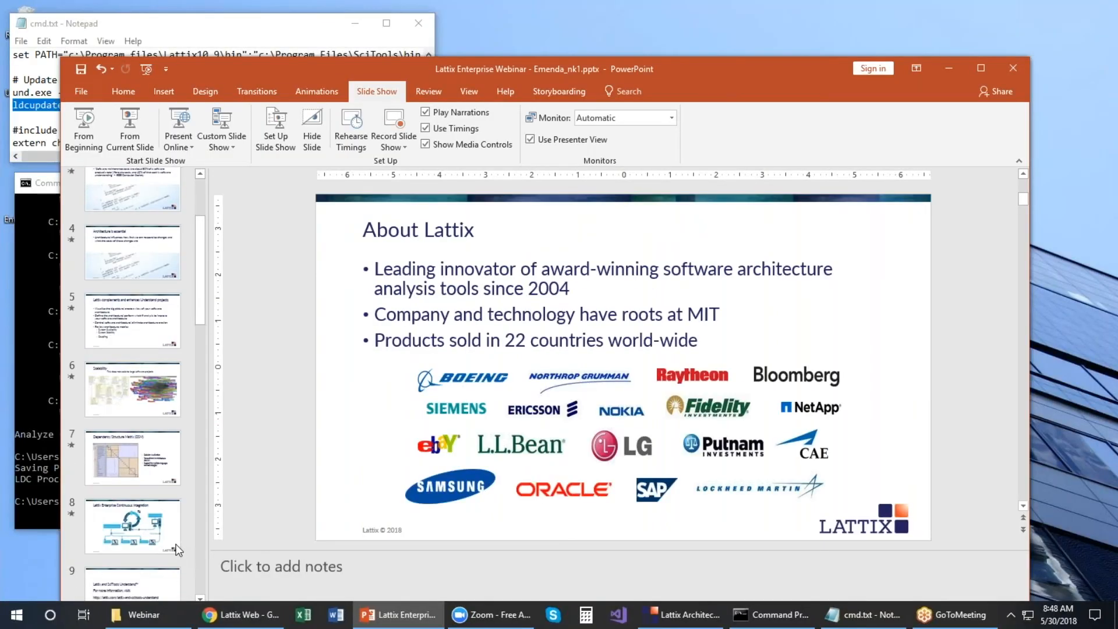
{"action": "left_click", "coordinate": [156, 527]}
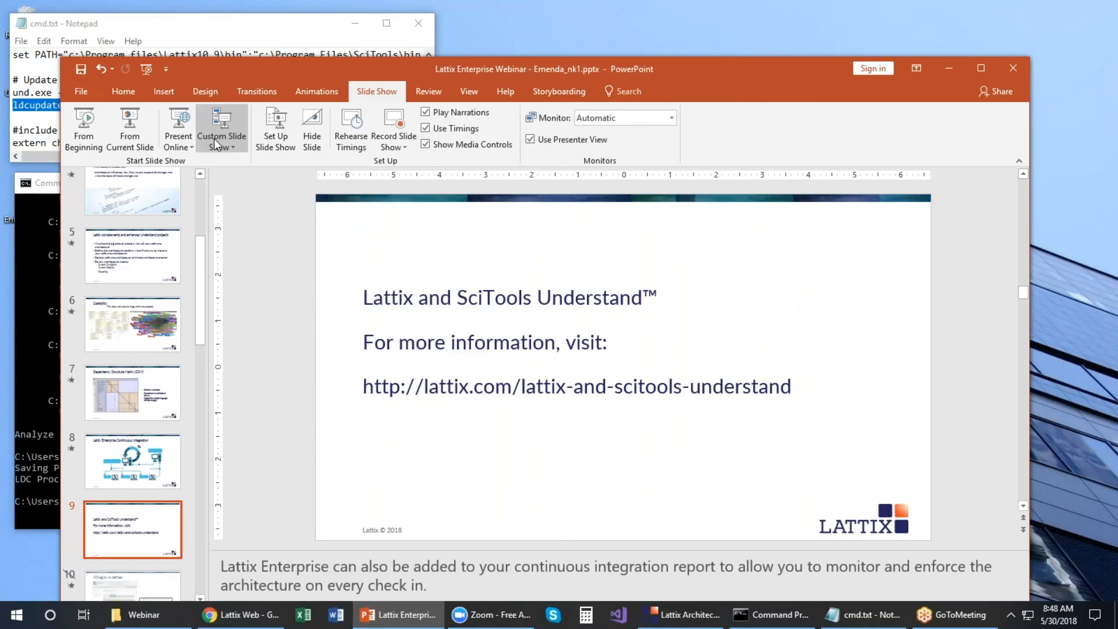
{"action": "left_click", "coordinate": [135, 127]}
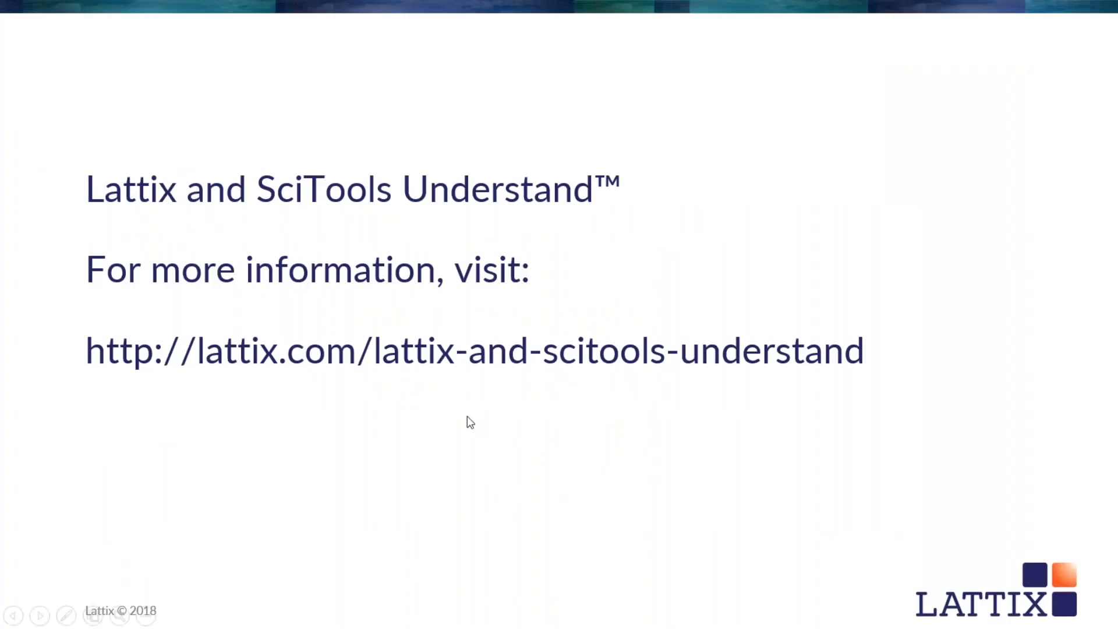